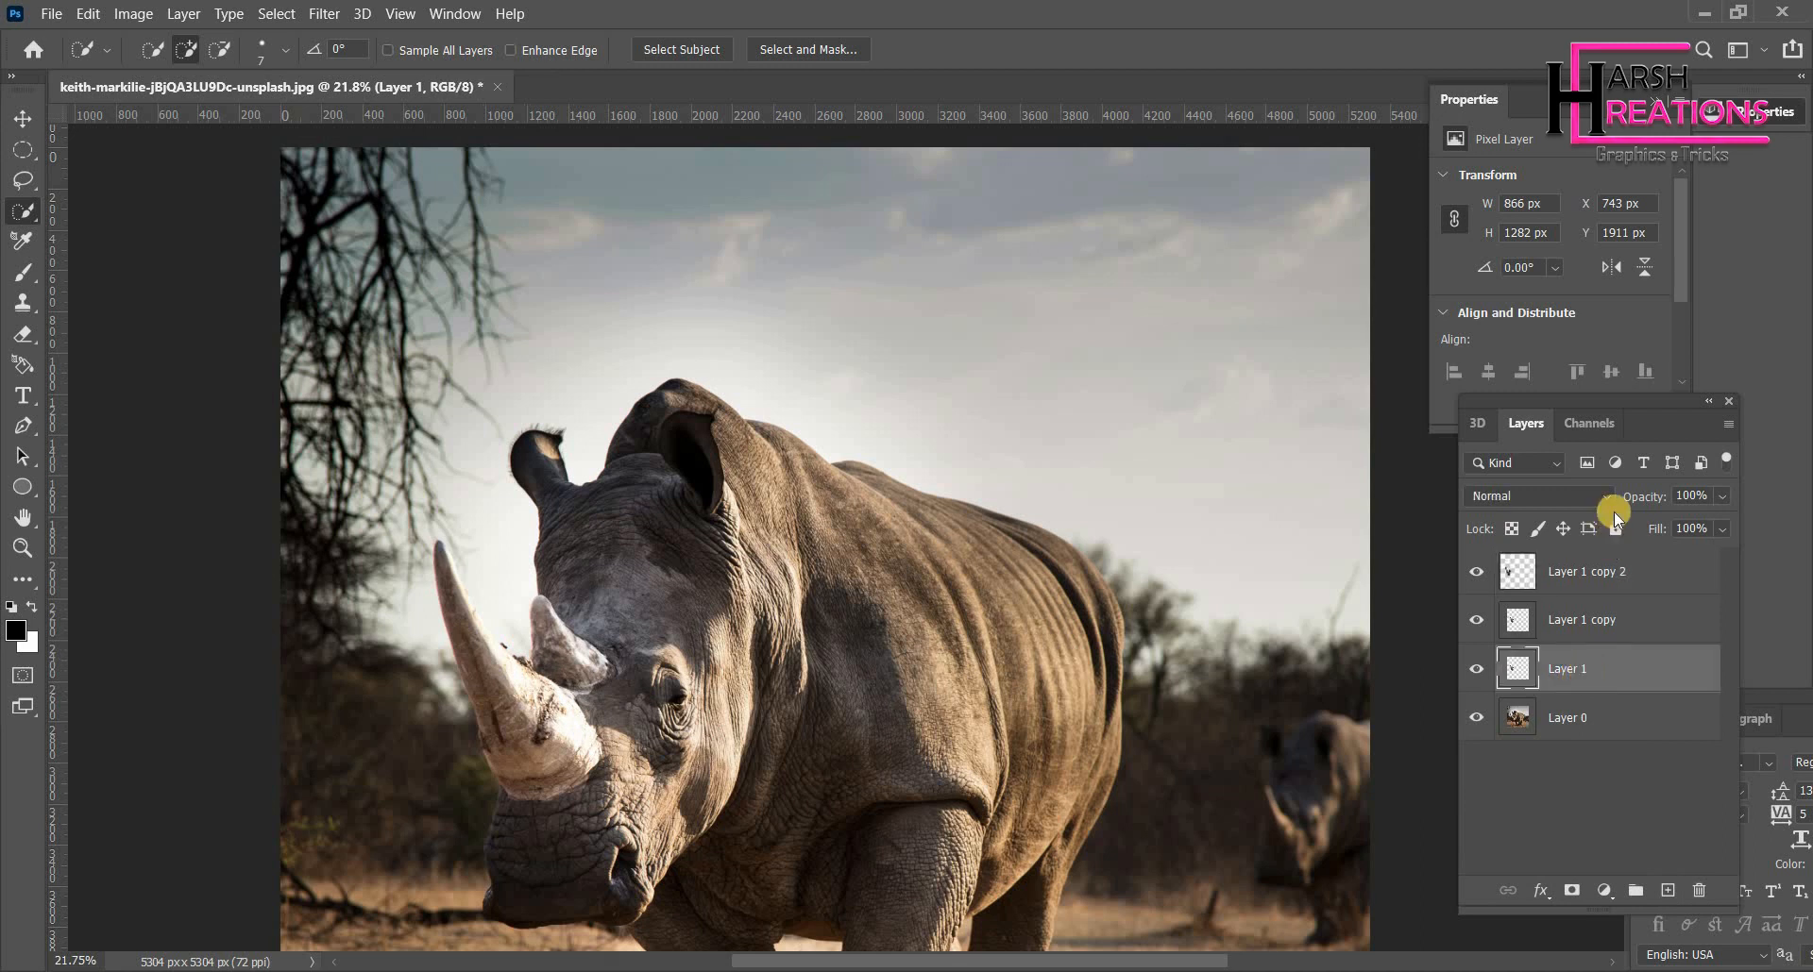
- Set Layer 1's blend mode to Linear Dodge (Add)
click(1595, 497)
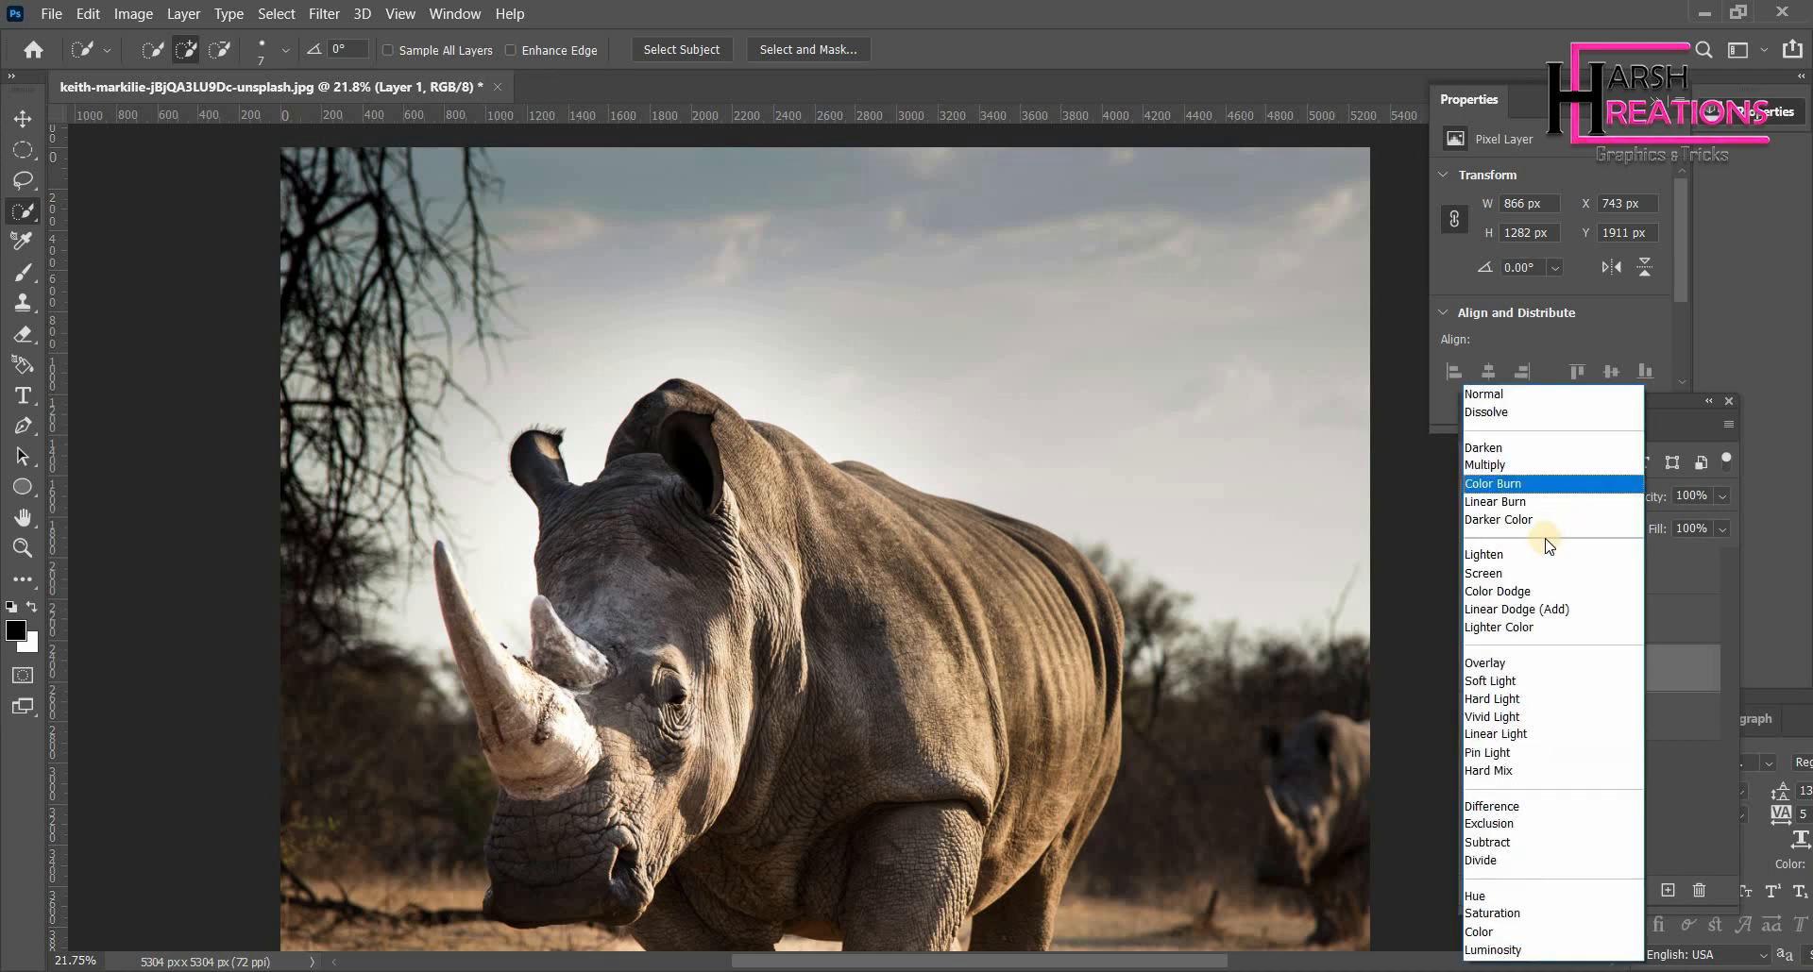
click(1520, 611)
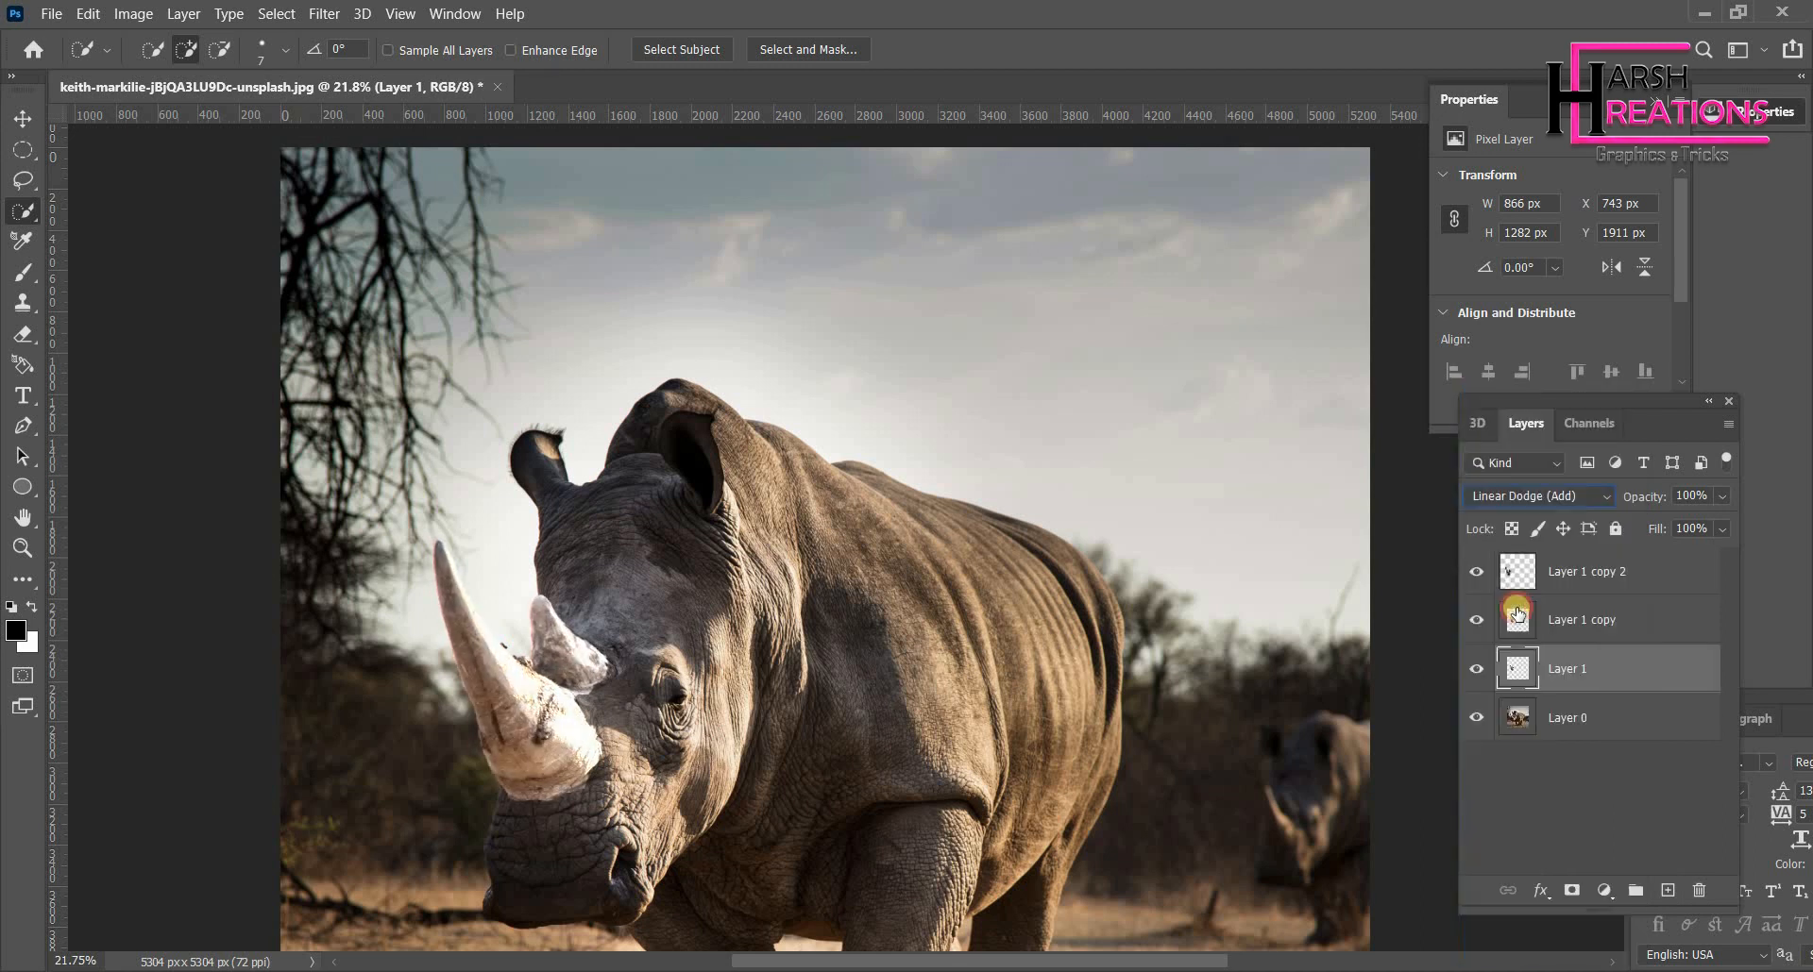
- Select Layer 1, Layer 1 copy and Layer 1 copy 2 together and convert them into one smart object
click(1587, 630)
click(1591, 568)
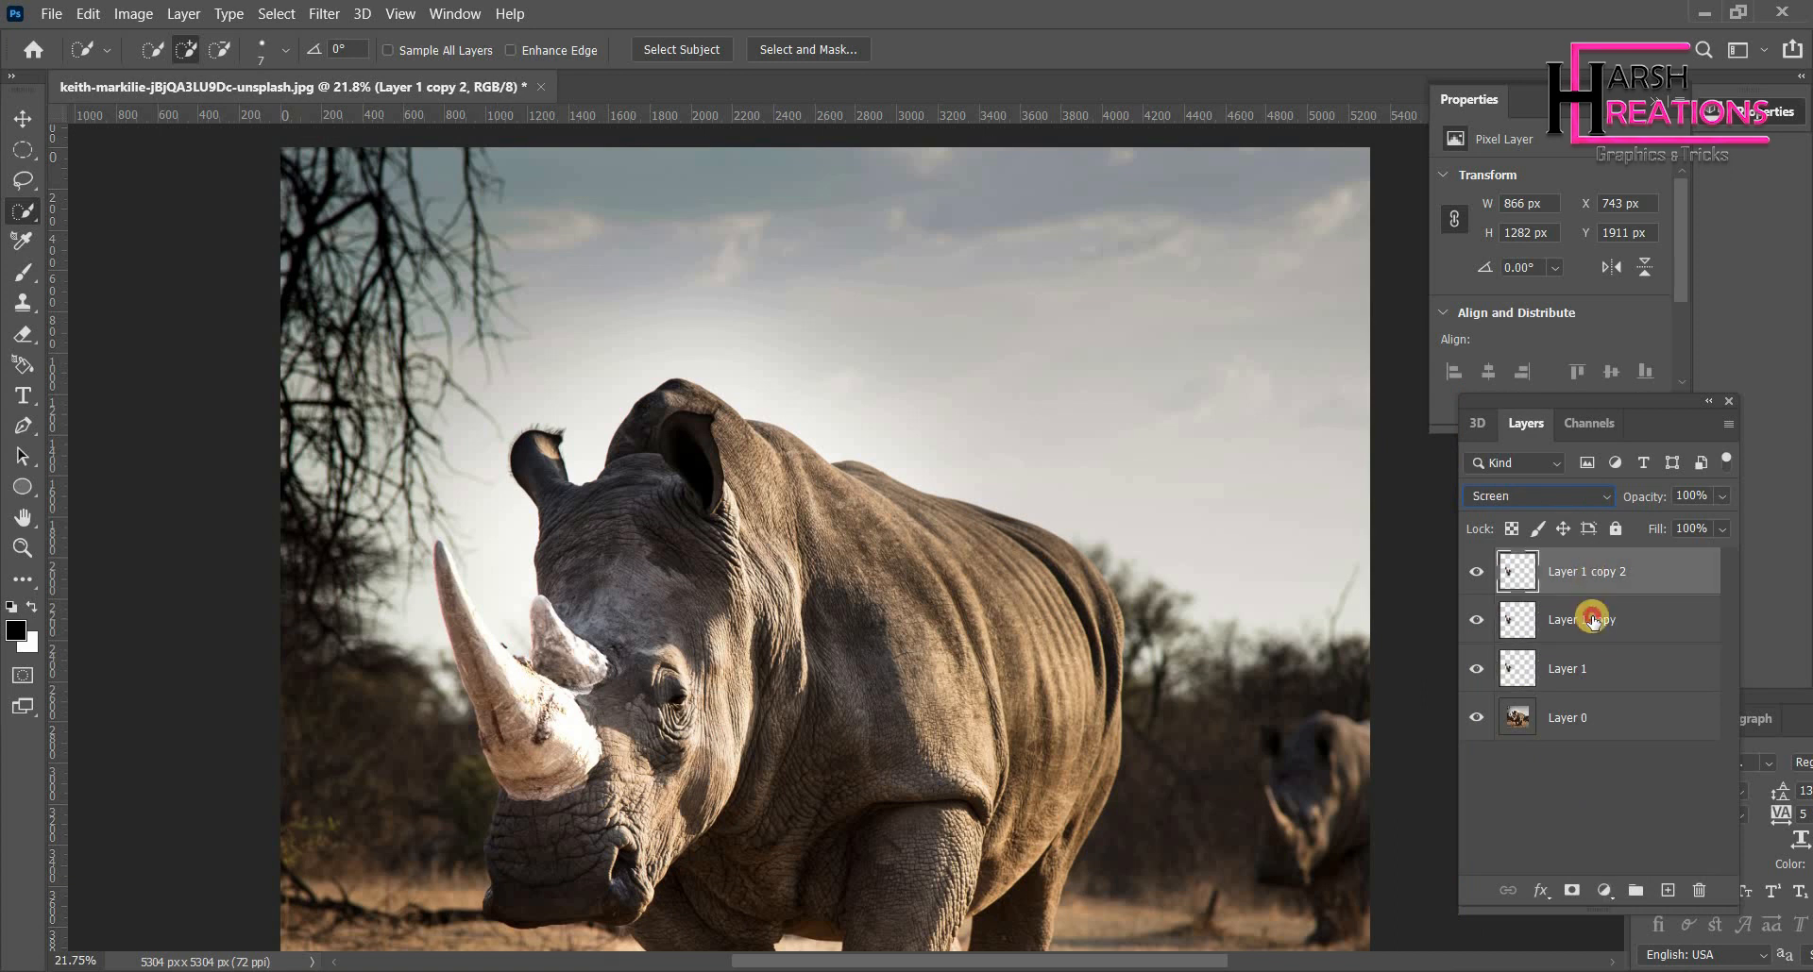
ctrl+click(1590, 621)
ctrl+click(1573, 671)
right_click(1573, 670)
click(1319, 309)
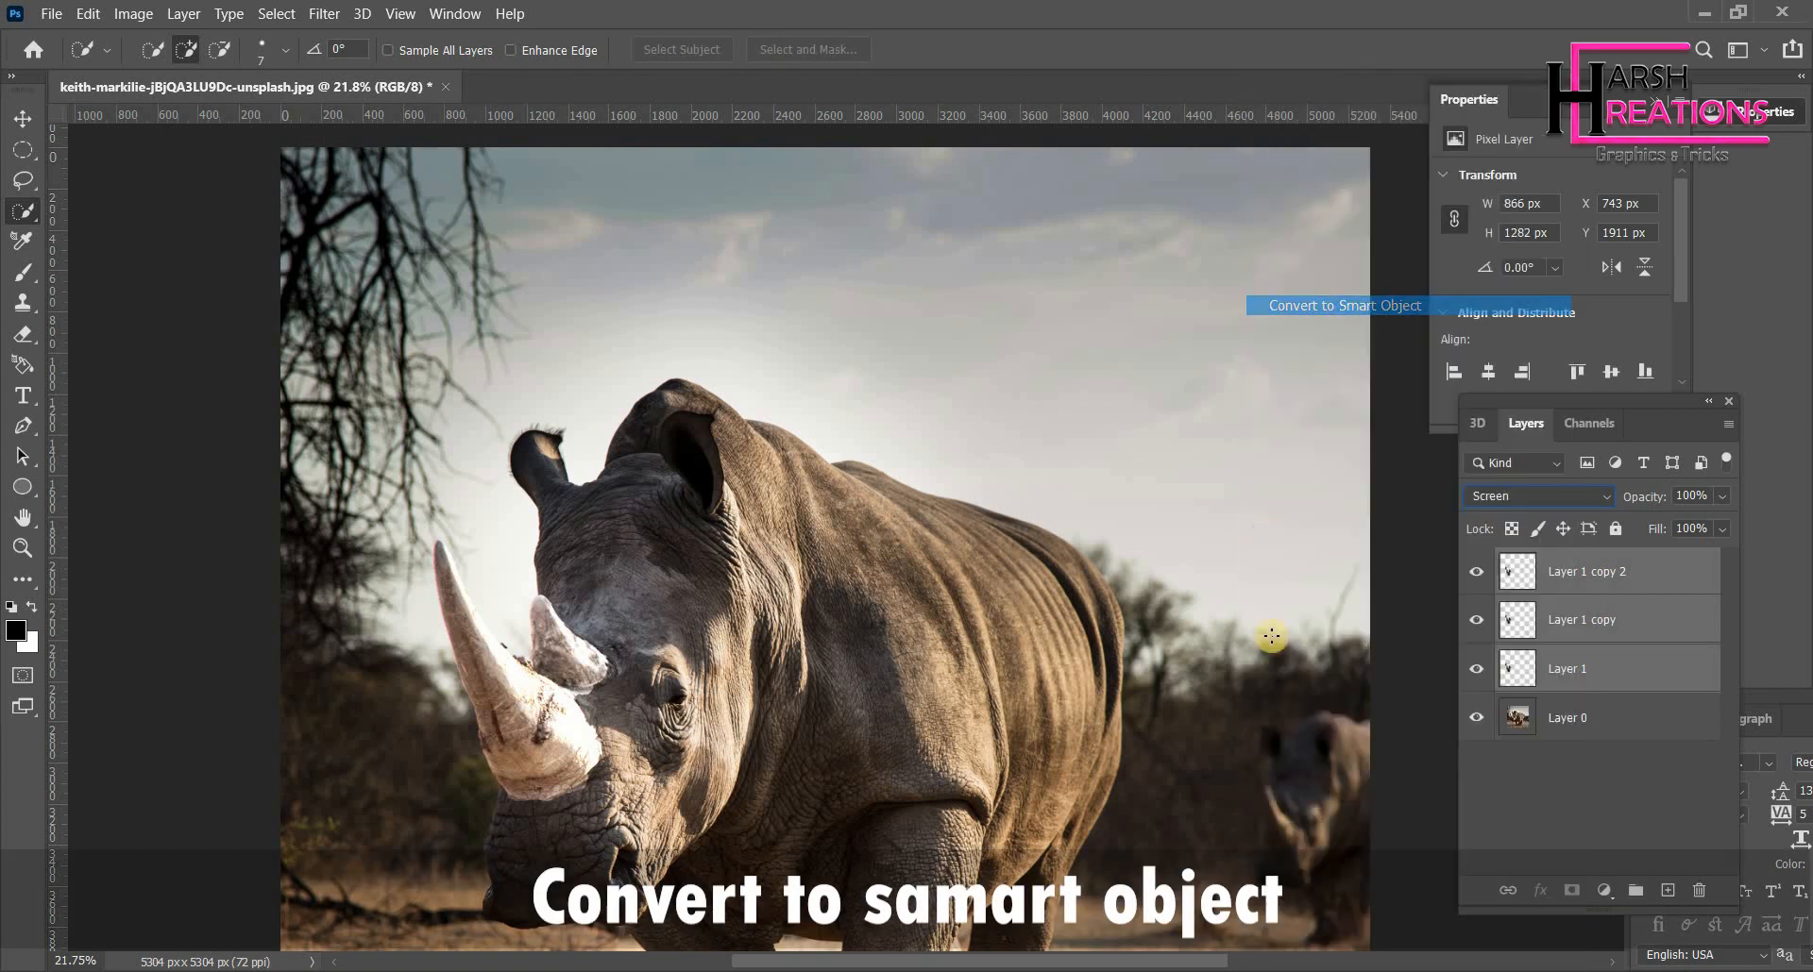
- Open the smart object's layer style, enable Inner Glow and set its Choke to 21%
right_click(1567, 579)
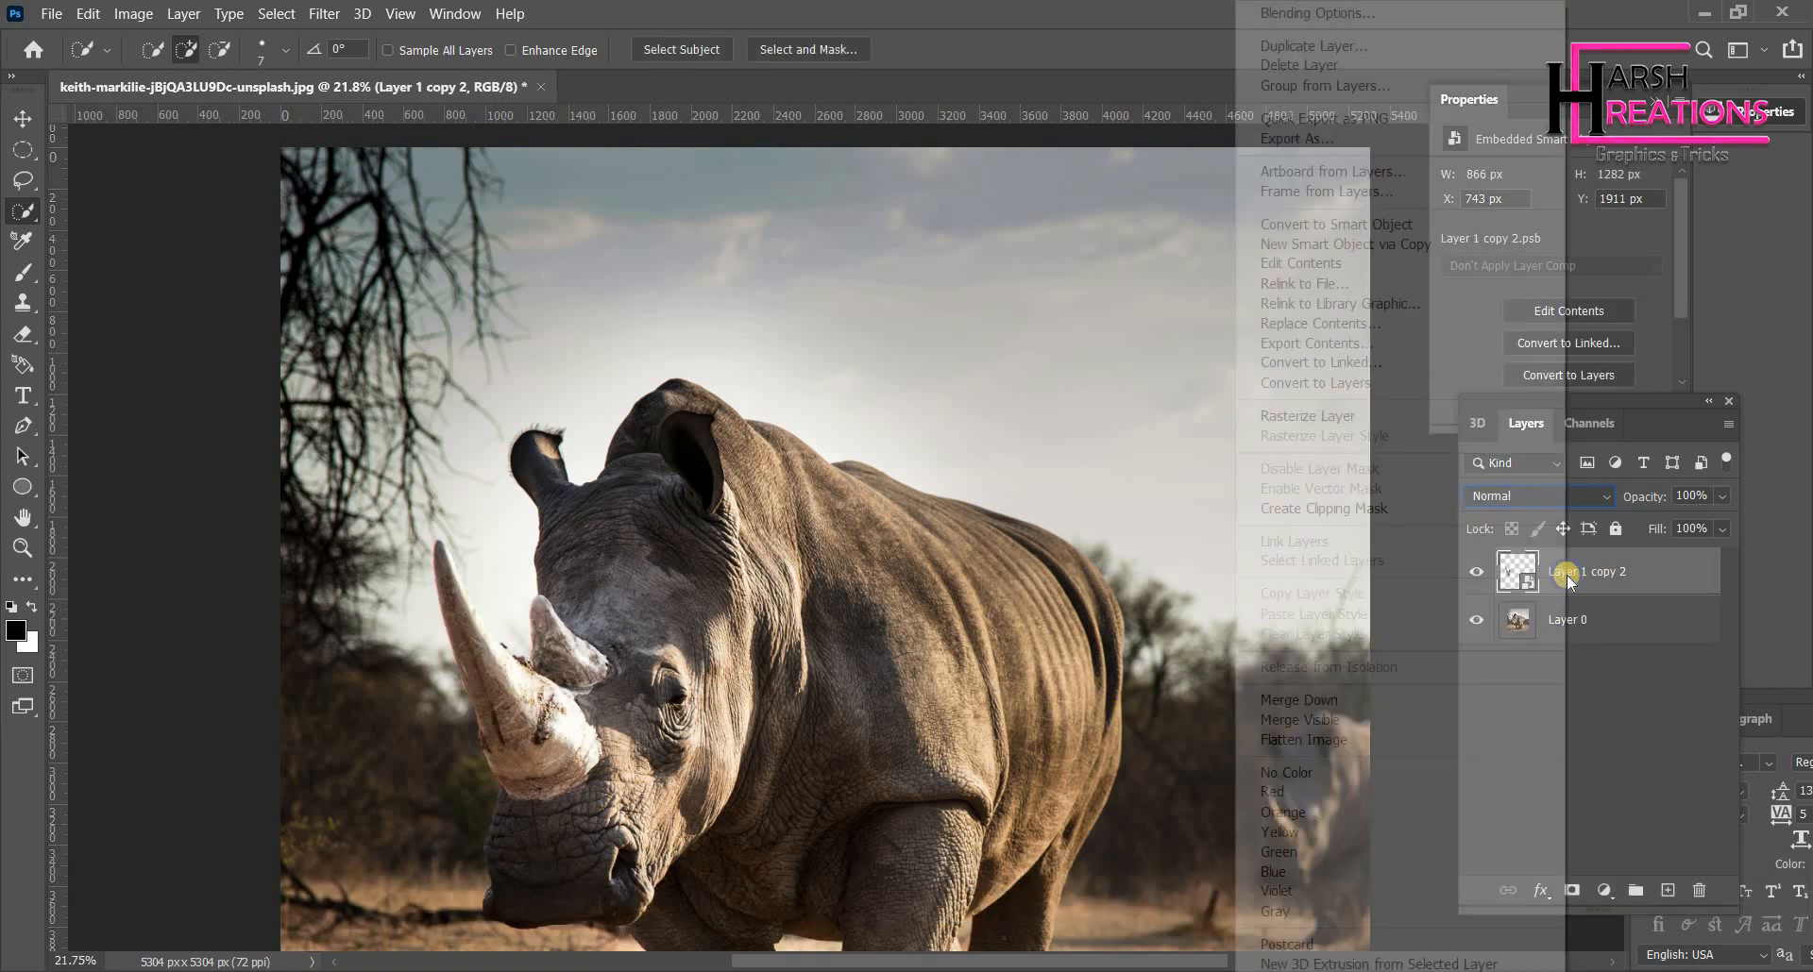
click(1332, 12)
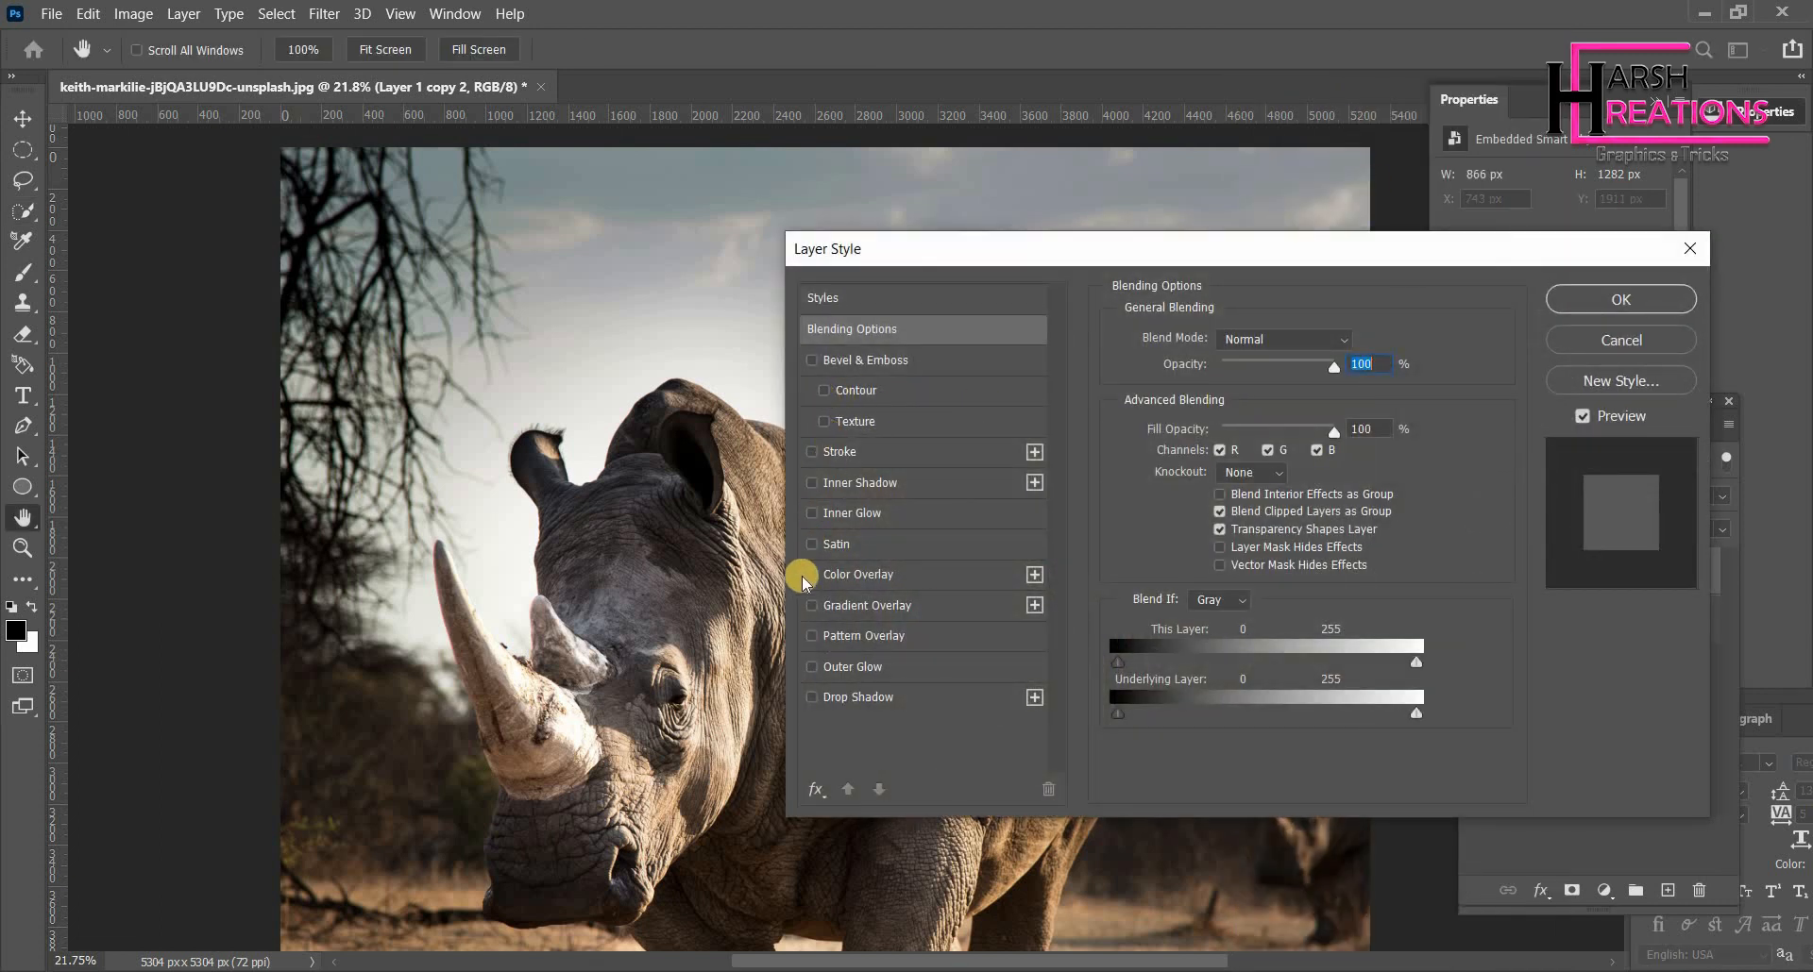
click(809, 513)
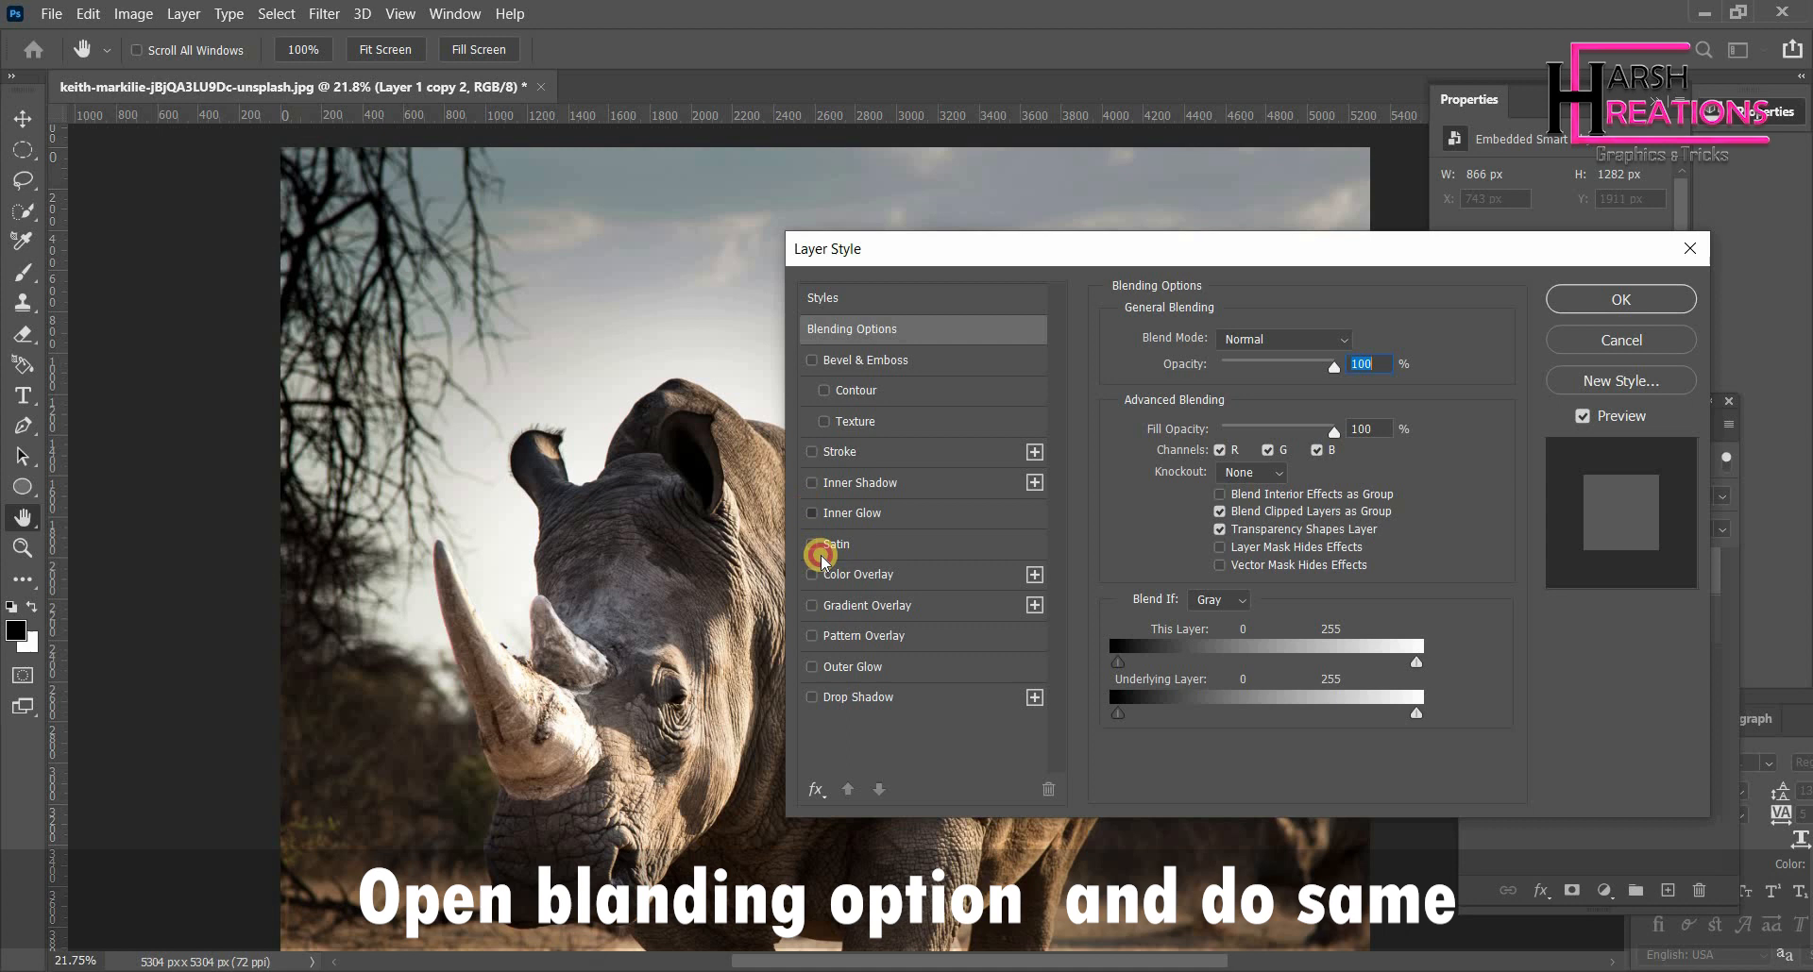
click(817, 695)
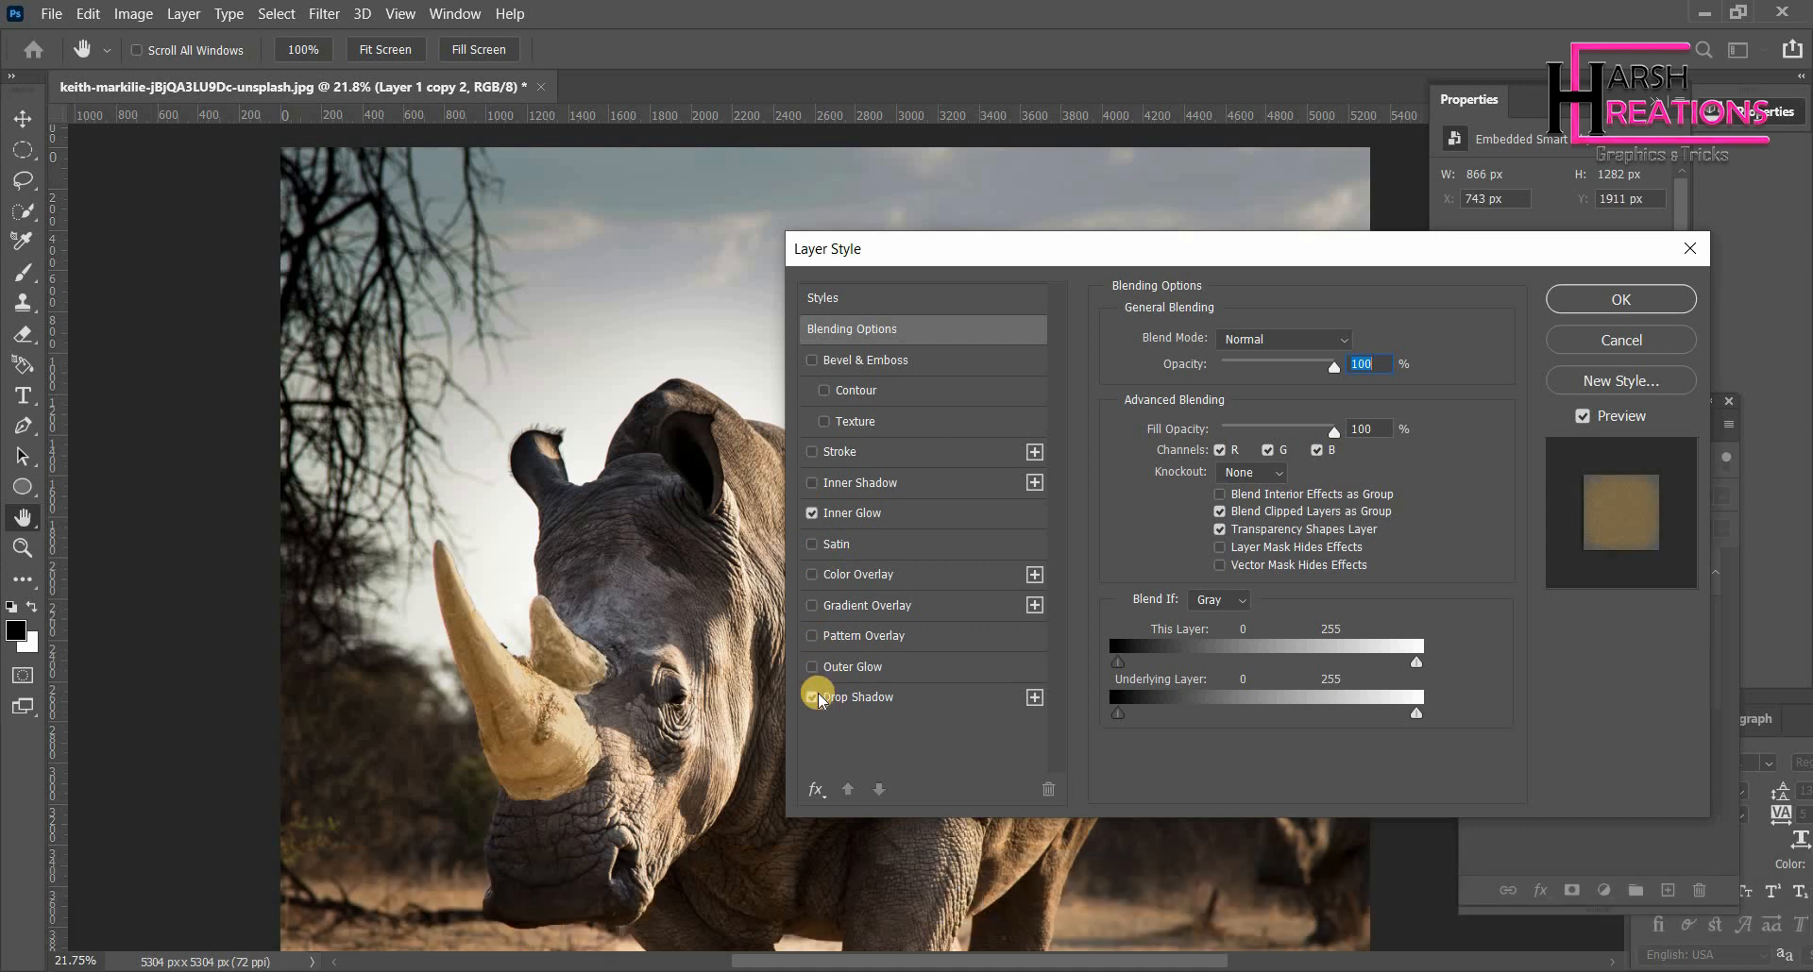
click(866, 522)
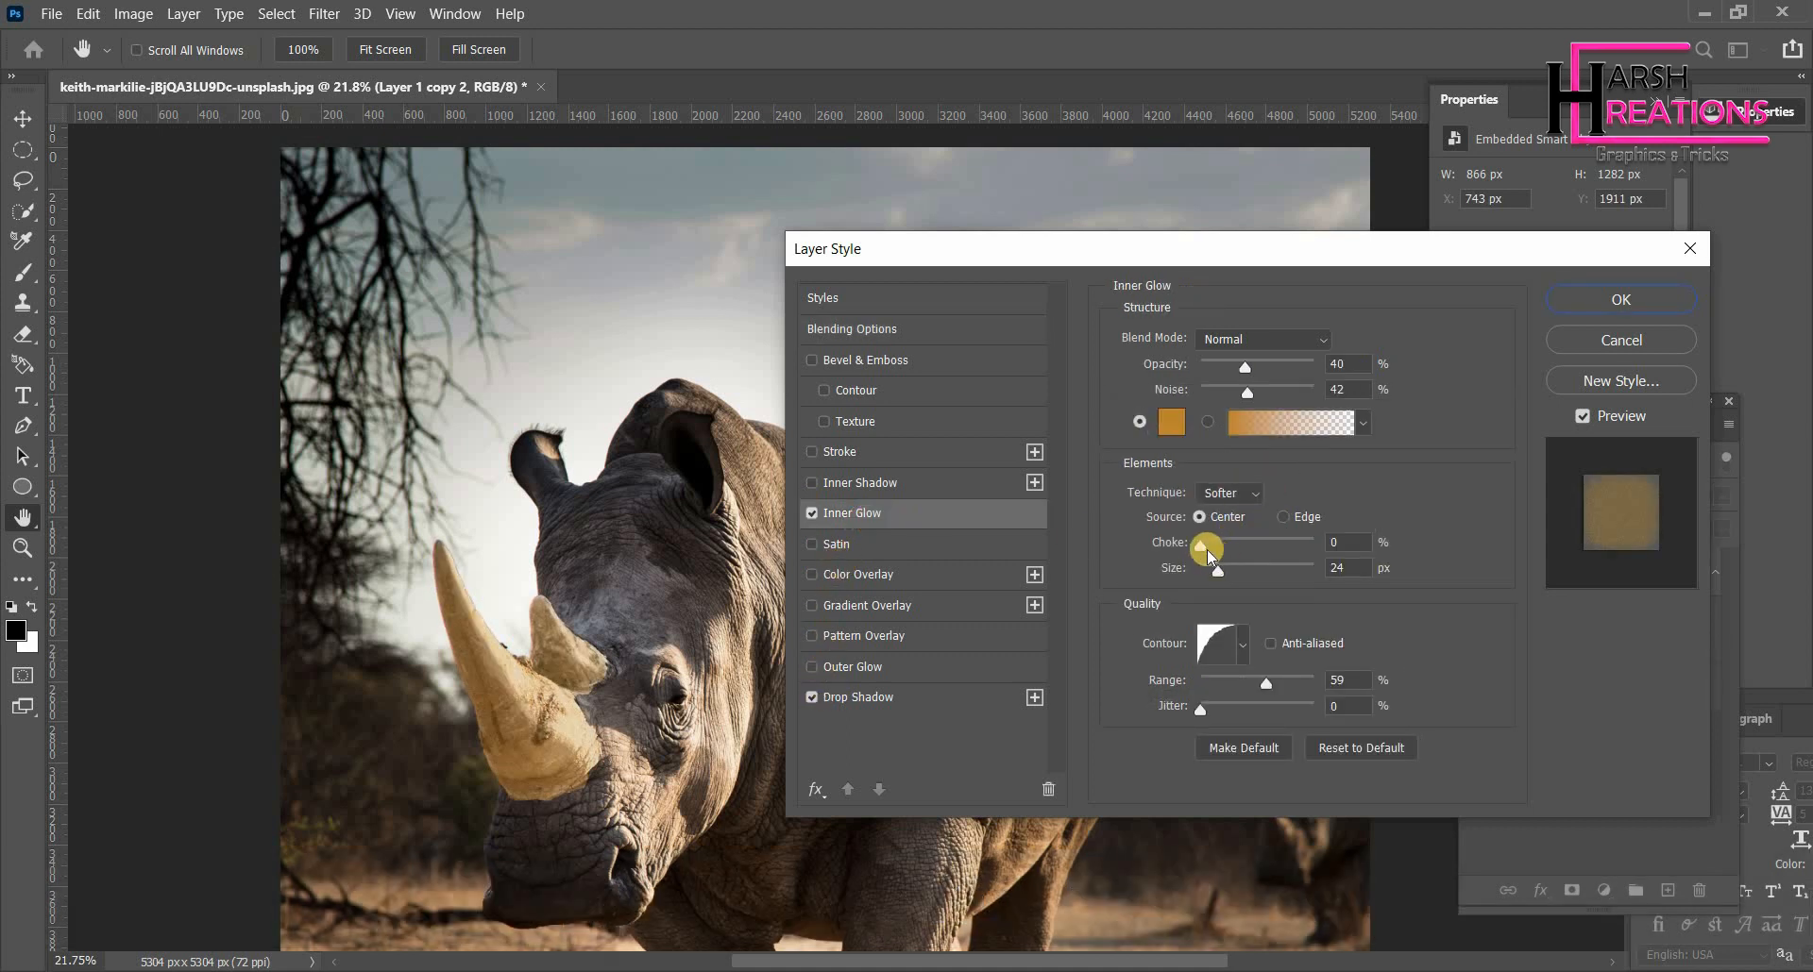
click(1224, 548)
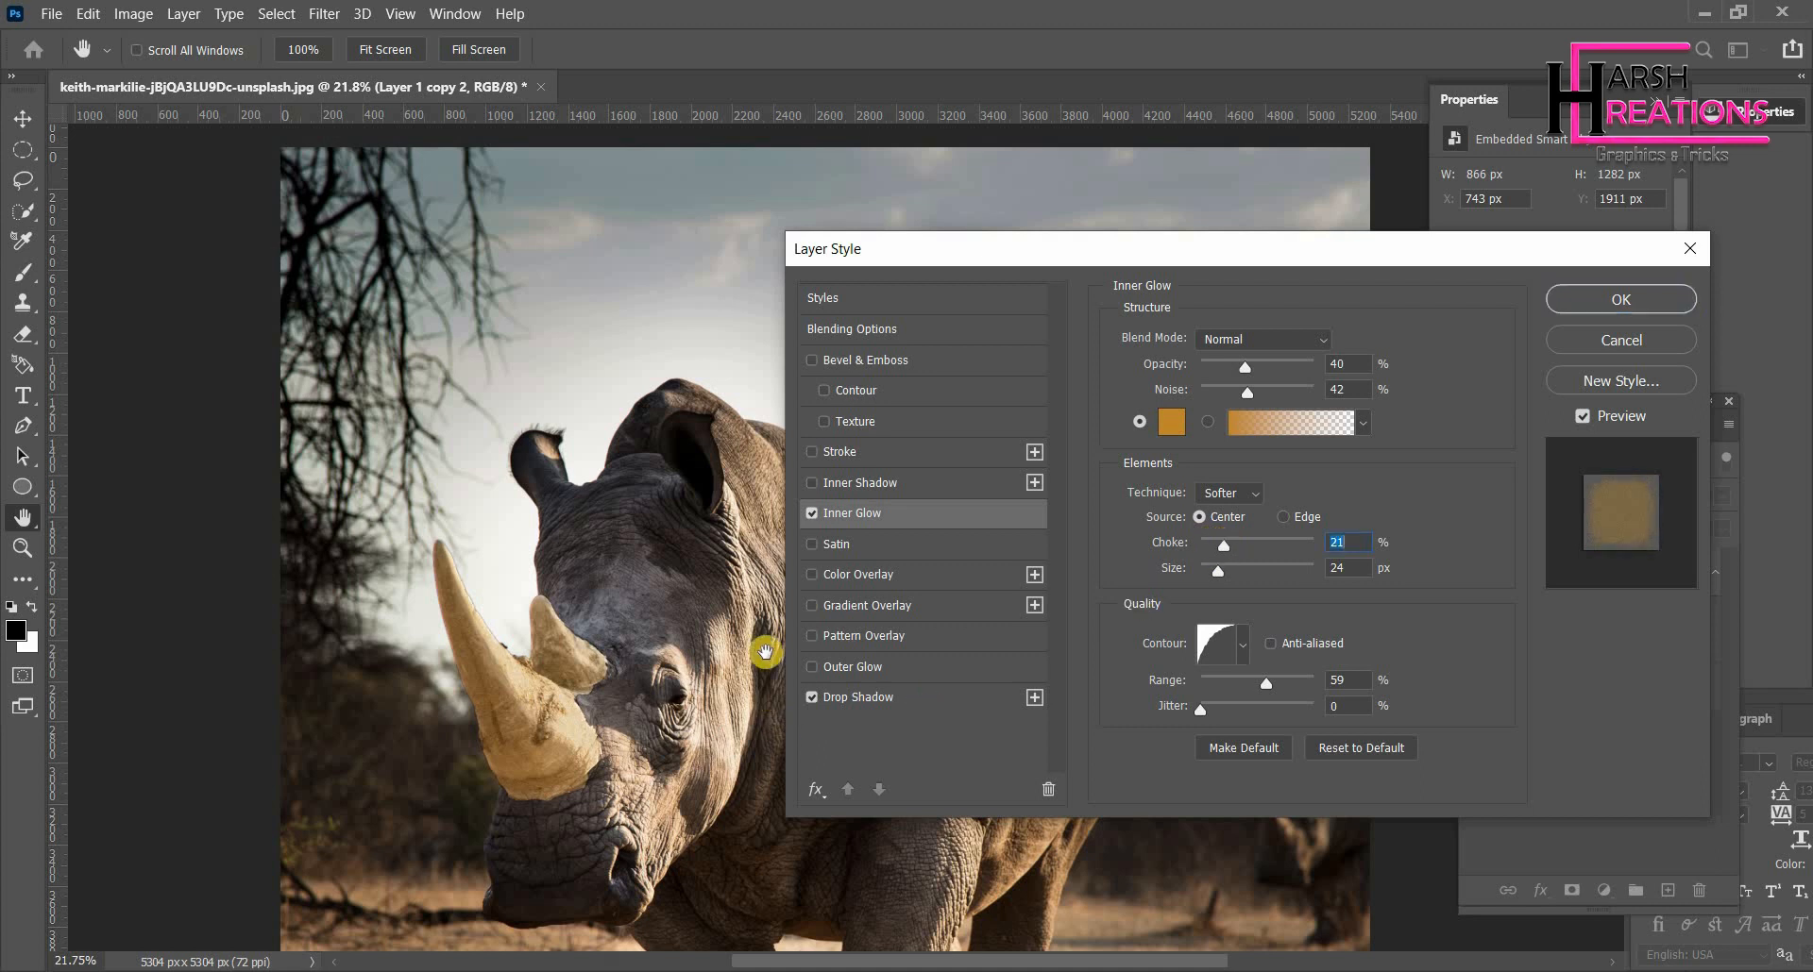
- Try a Drop Shadow with a size of 79 px, then switch the Drop Shadow off
click(840, 707)
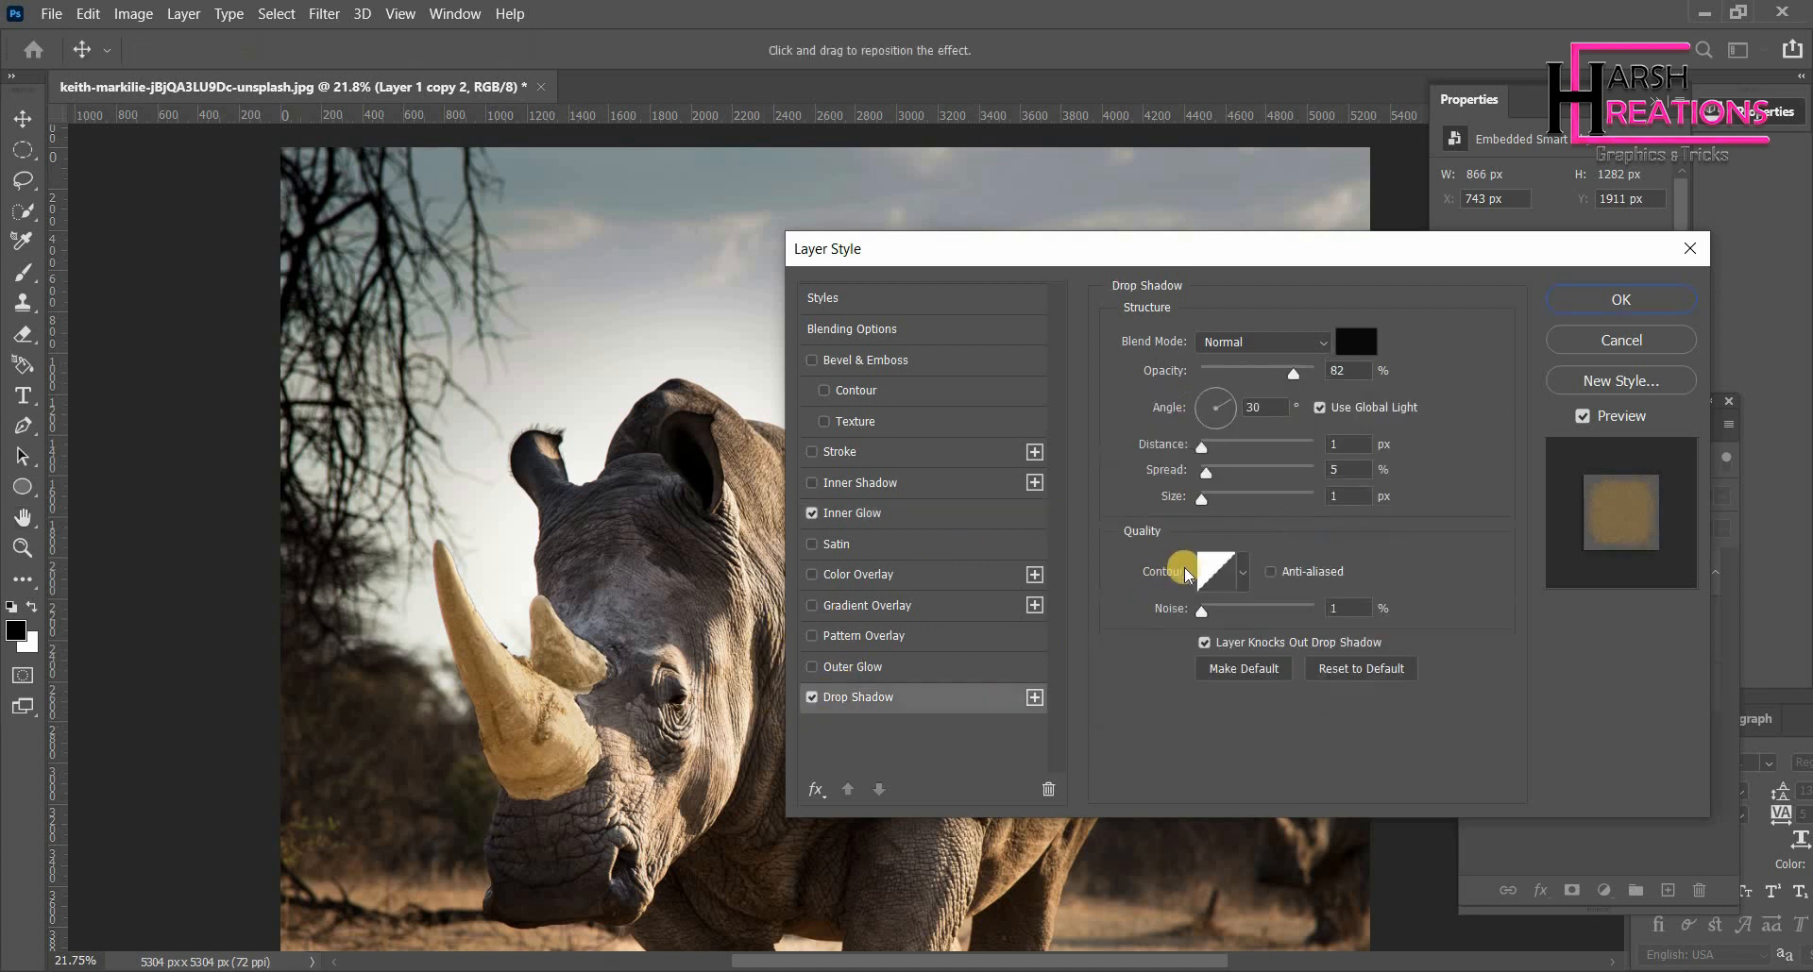
drag(1206, 518, 1244, 503)
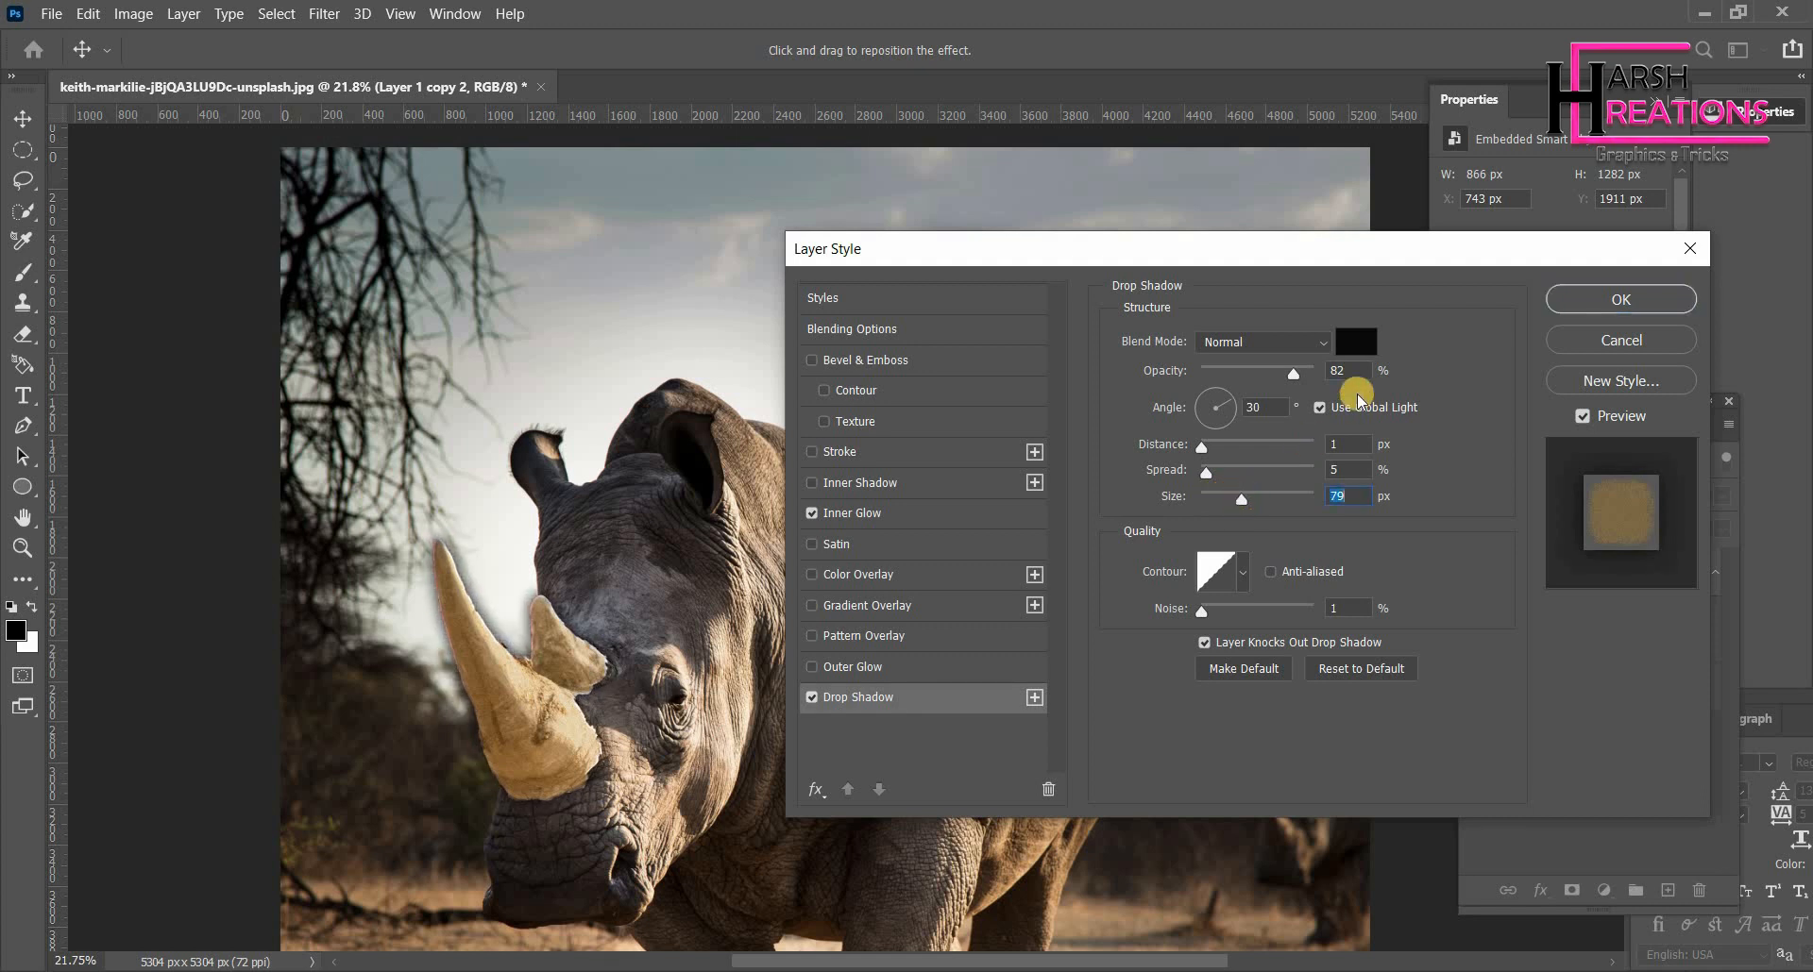
click(812, 698)
- Enable Outer Glow, set its size to 43 px and apply the layer style
click(814, 667)
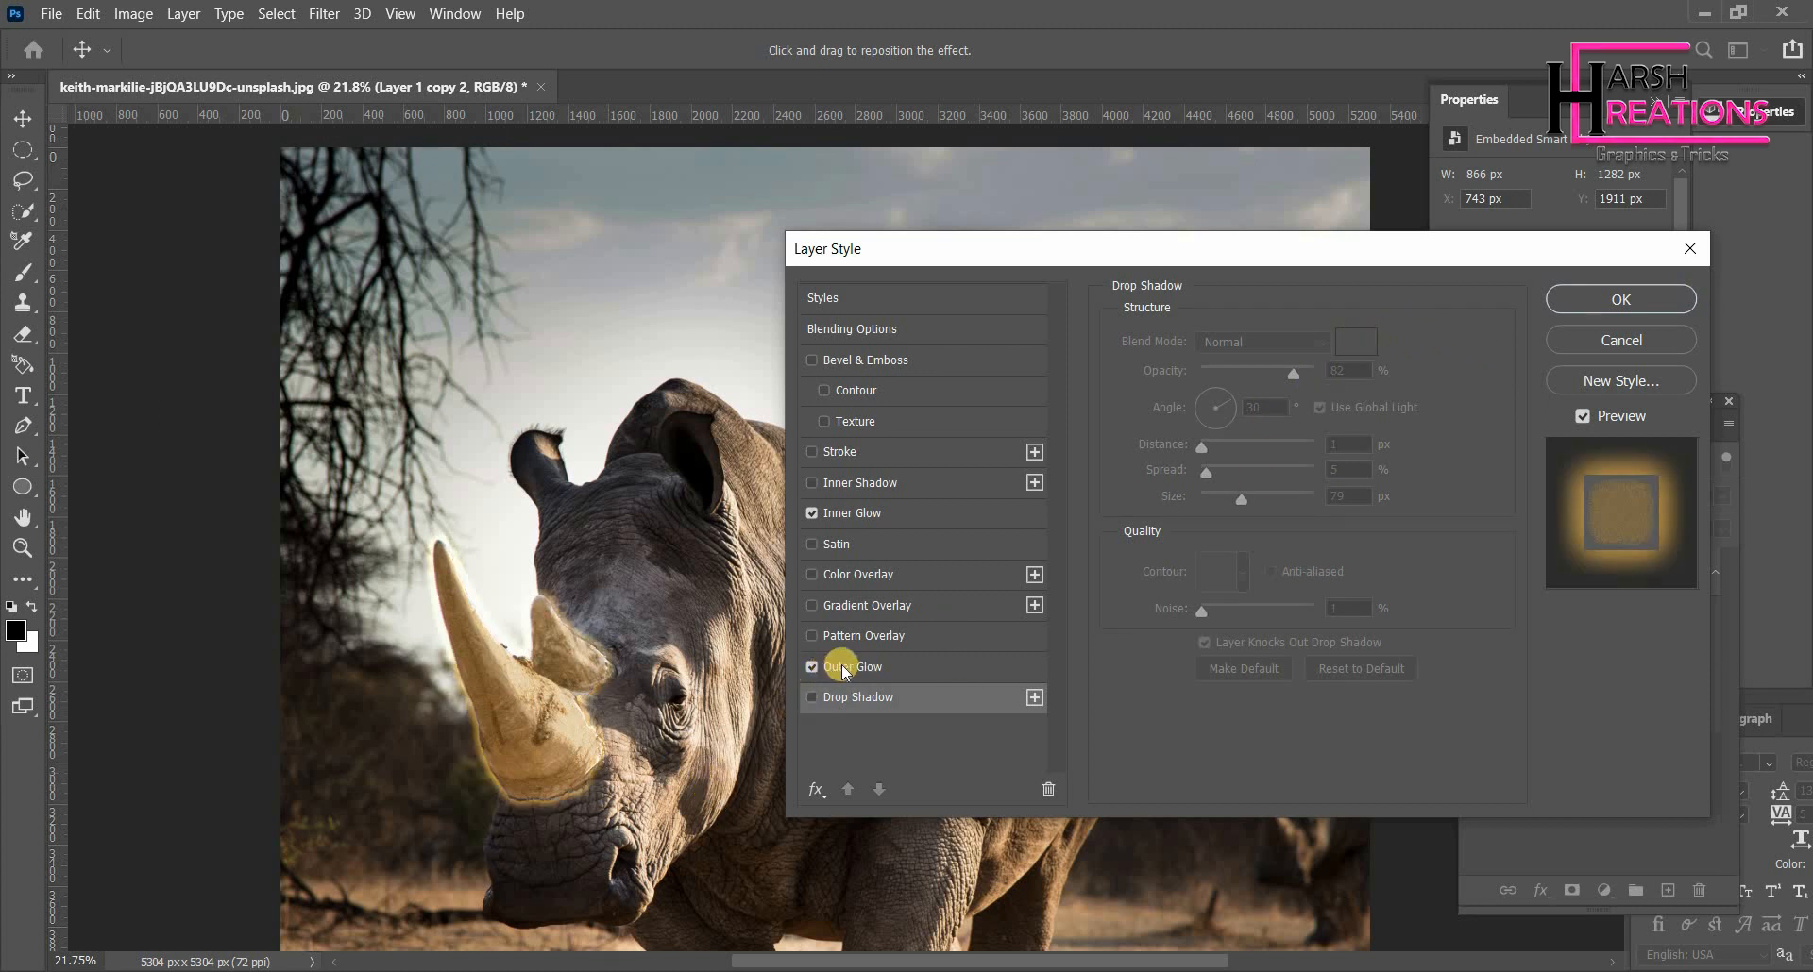
click(845, 667)
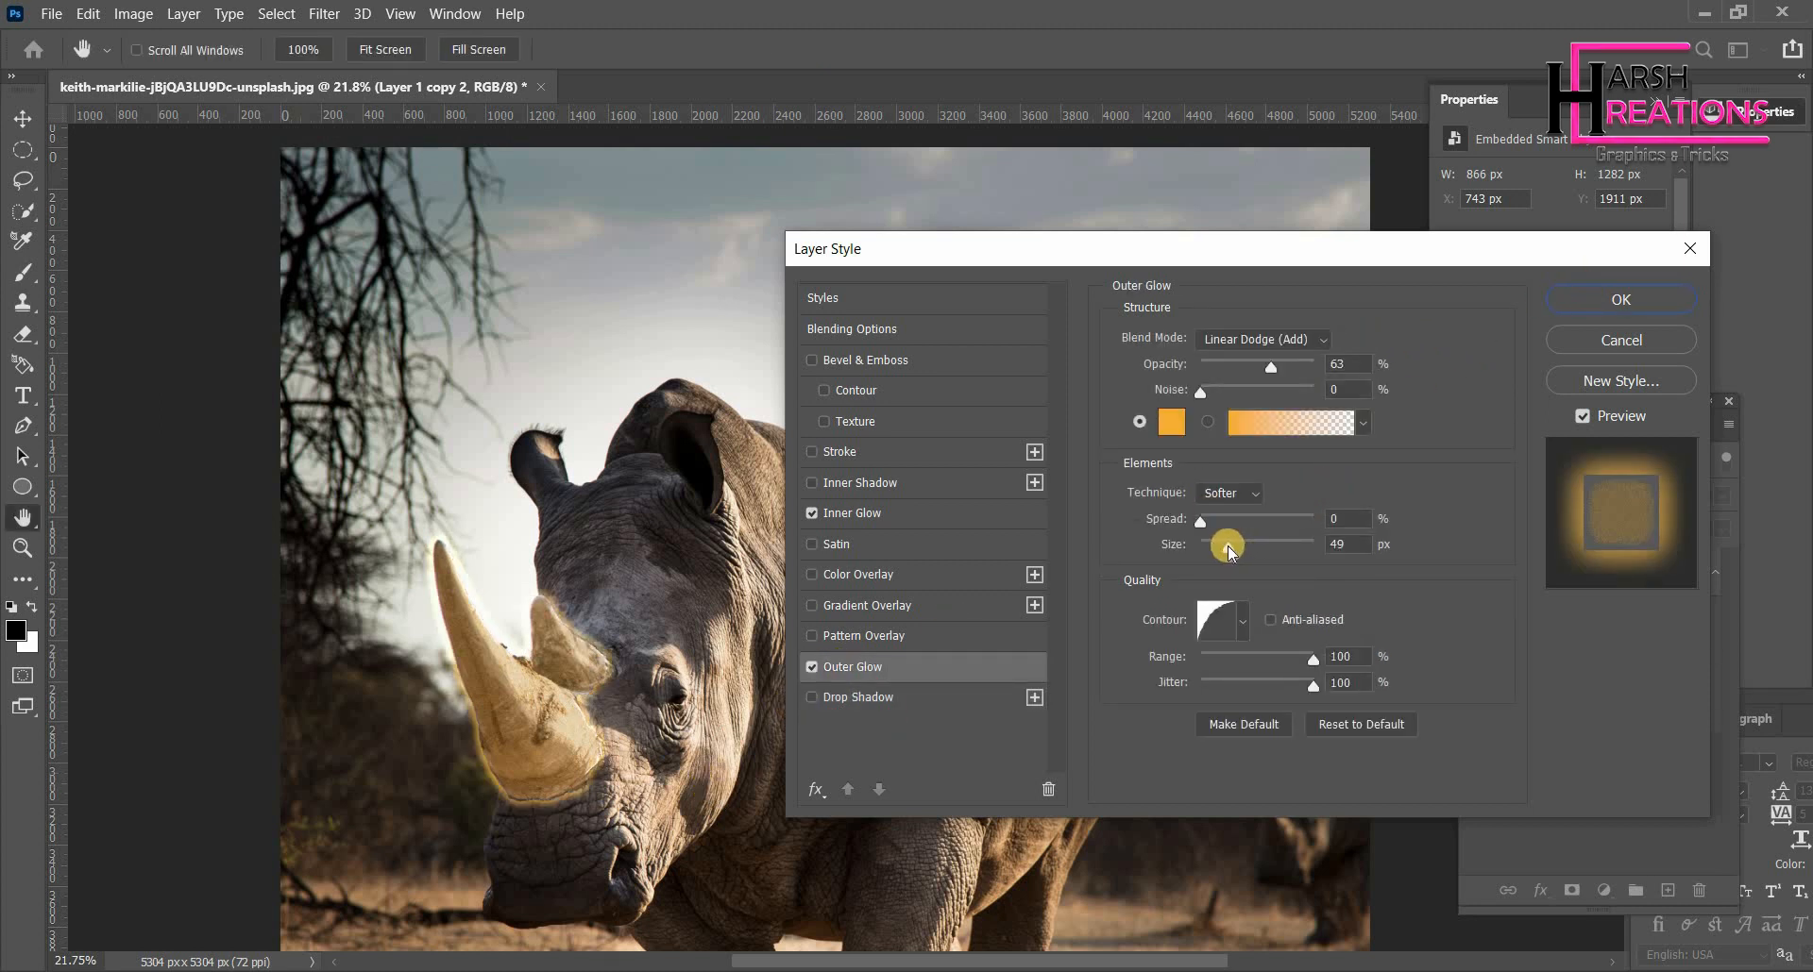
mouse_move(1227, 546)
mouse_down()
mouse_move(1278, 551)
mouse_move(1231, 562)
mouse_up()
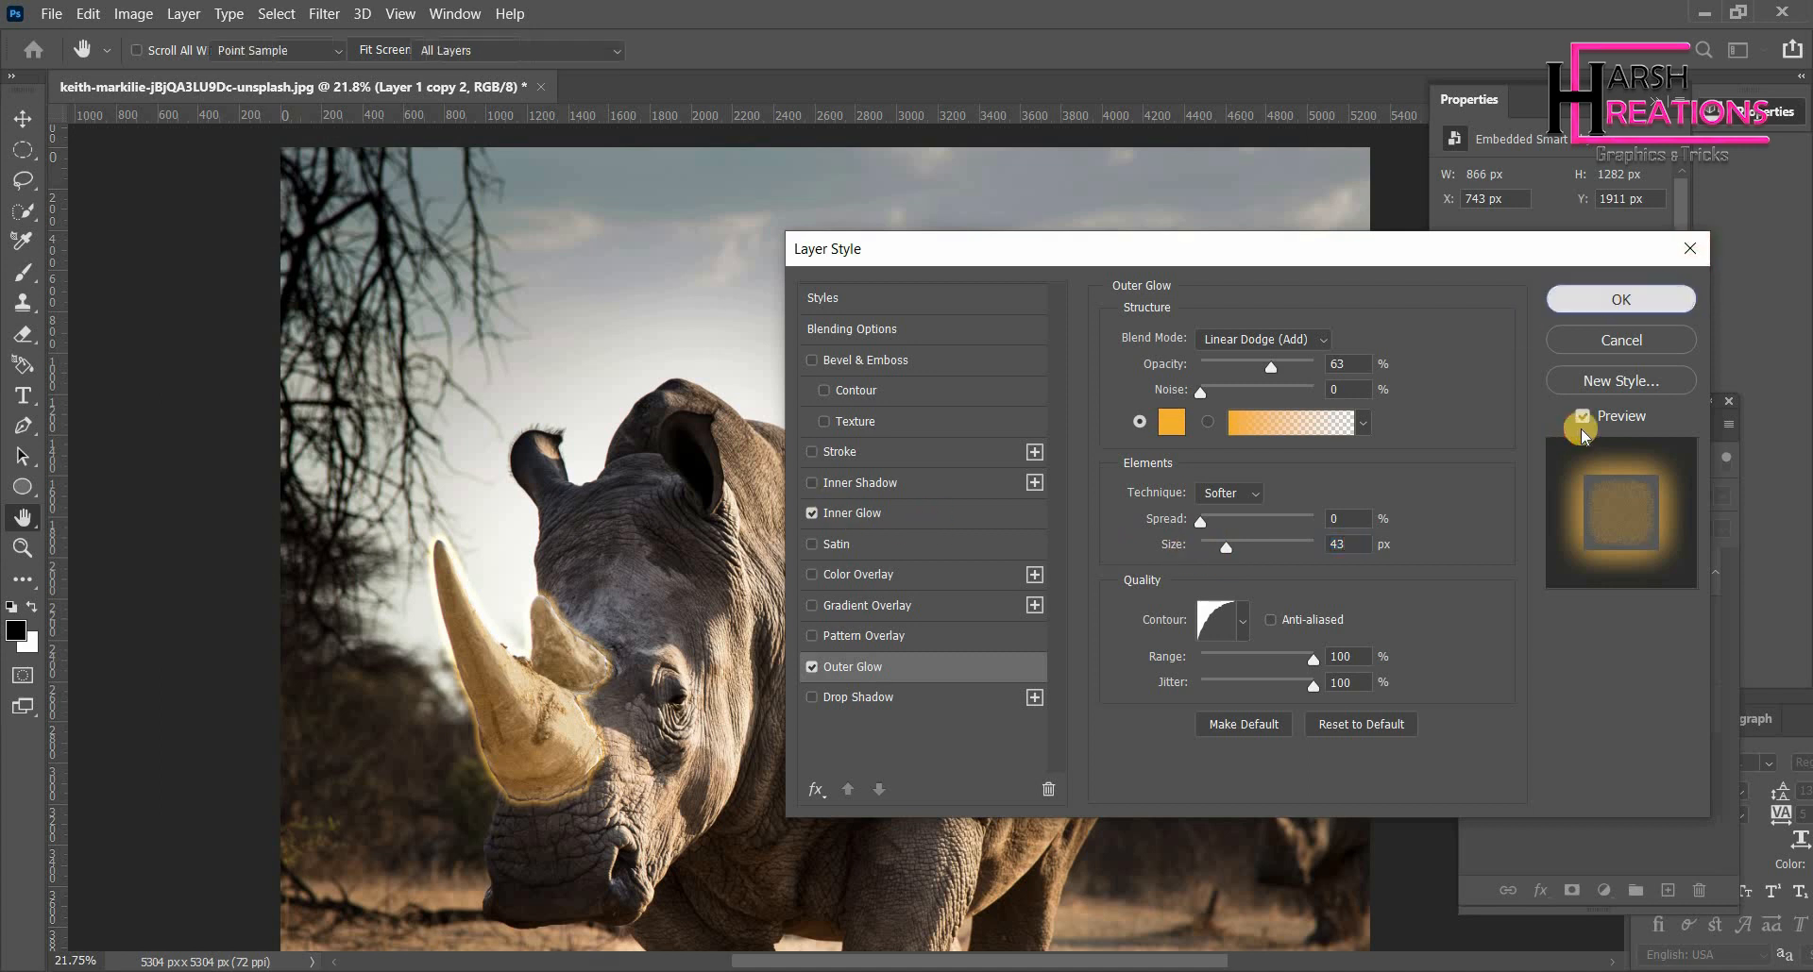
key(Return)
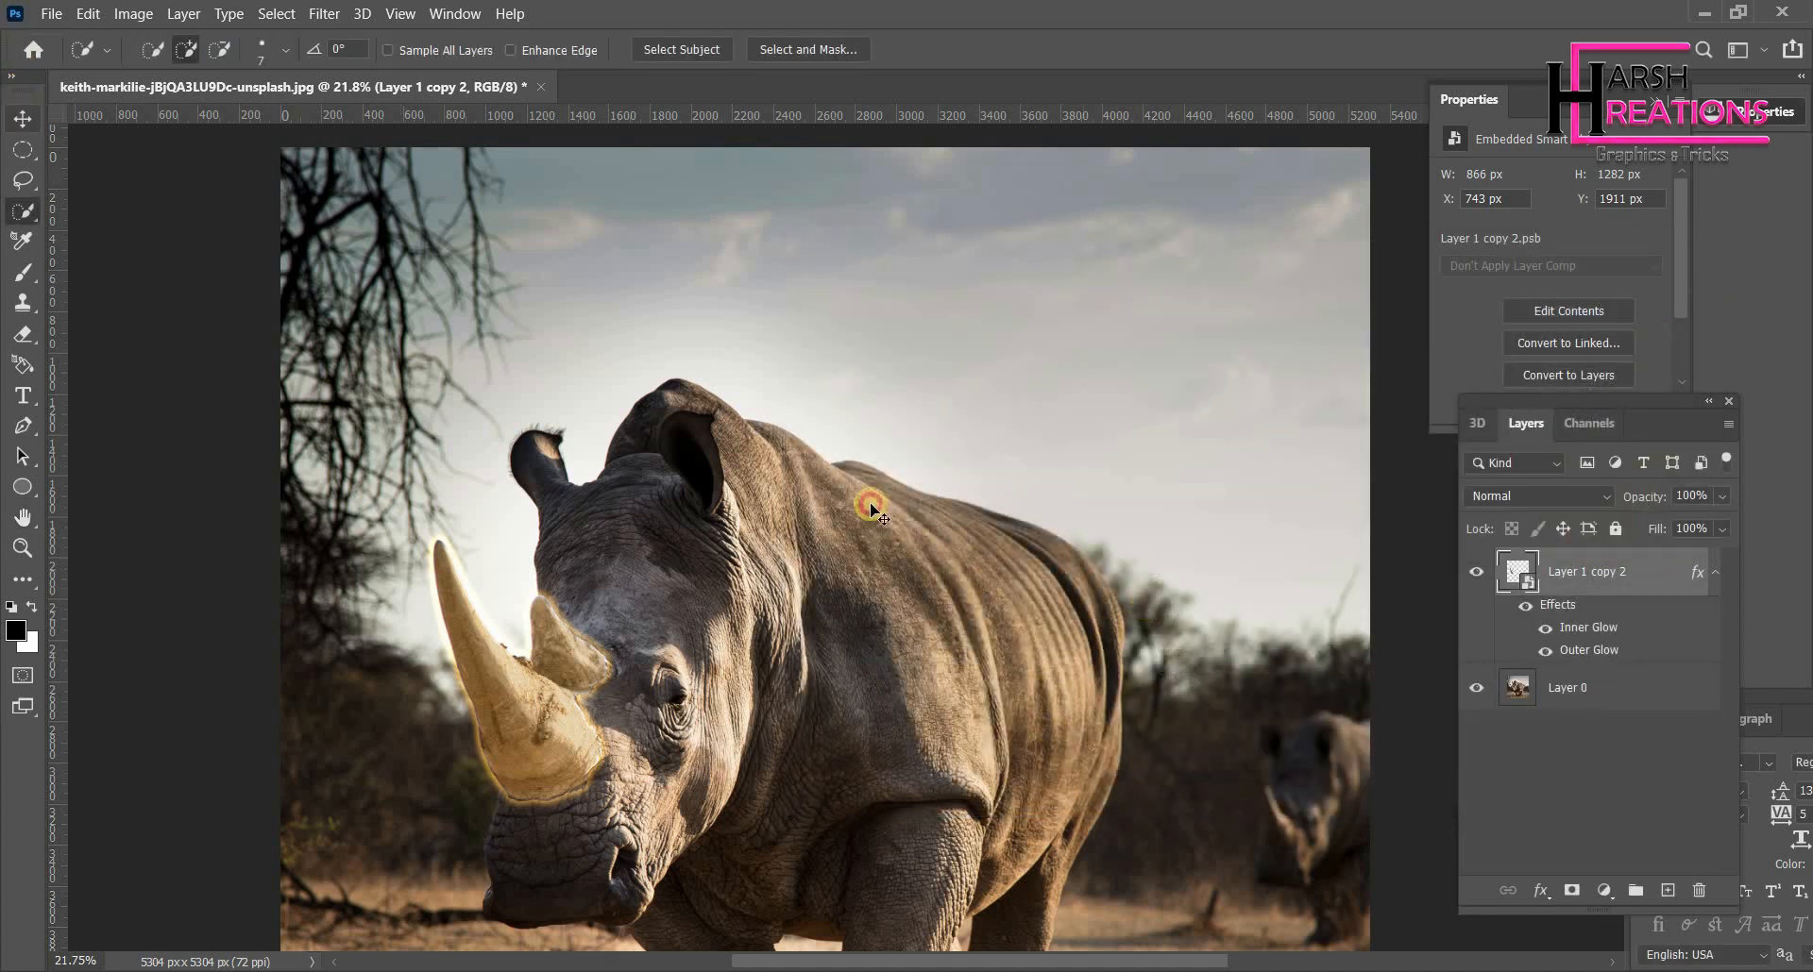
- Add a Color Lookup adjustment layer above Layer 0 using the Moonlight.3DL look
key(v)
scroll(870, 482, down, 2)
scroll(797, 580, up, 1)
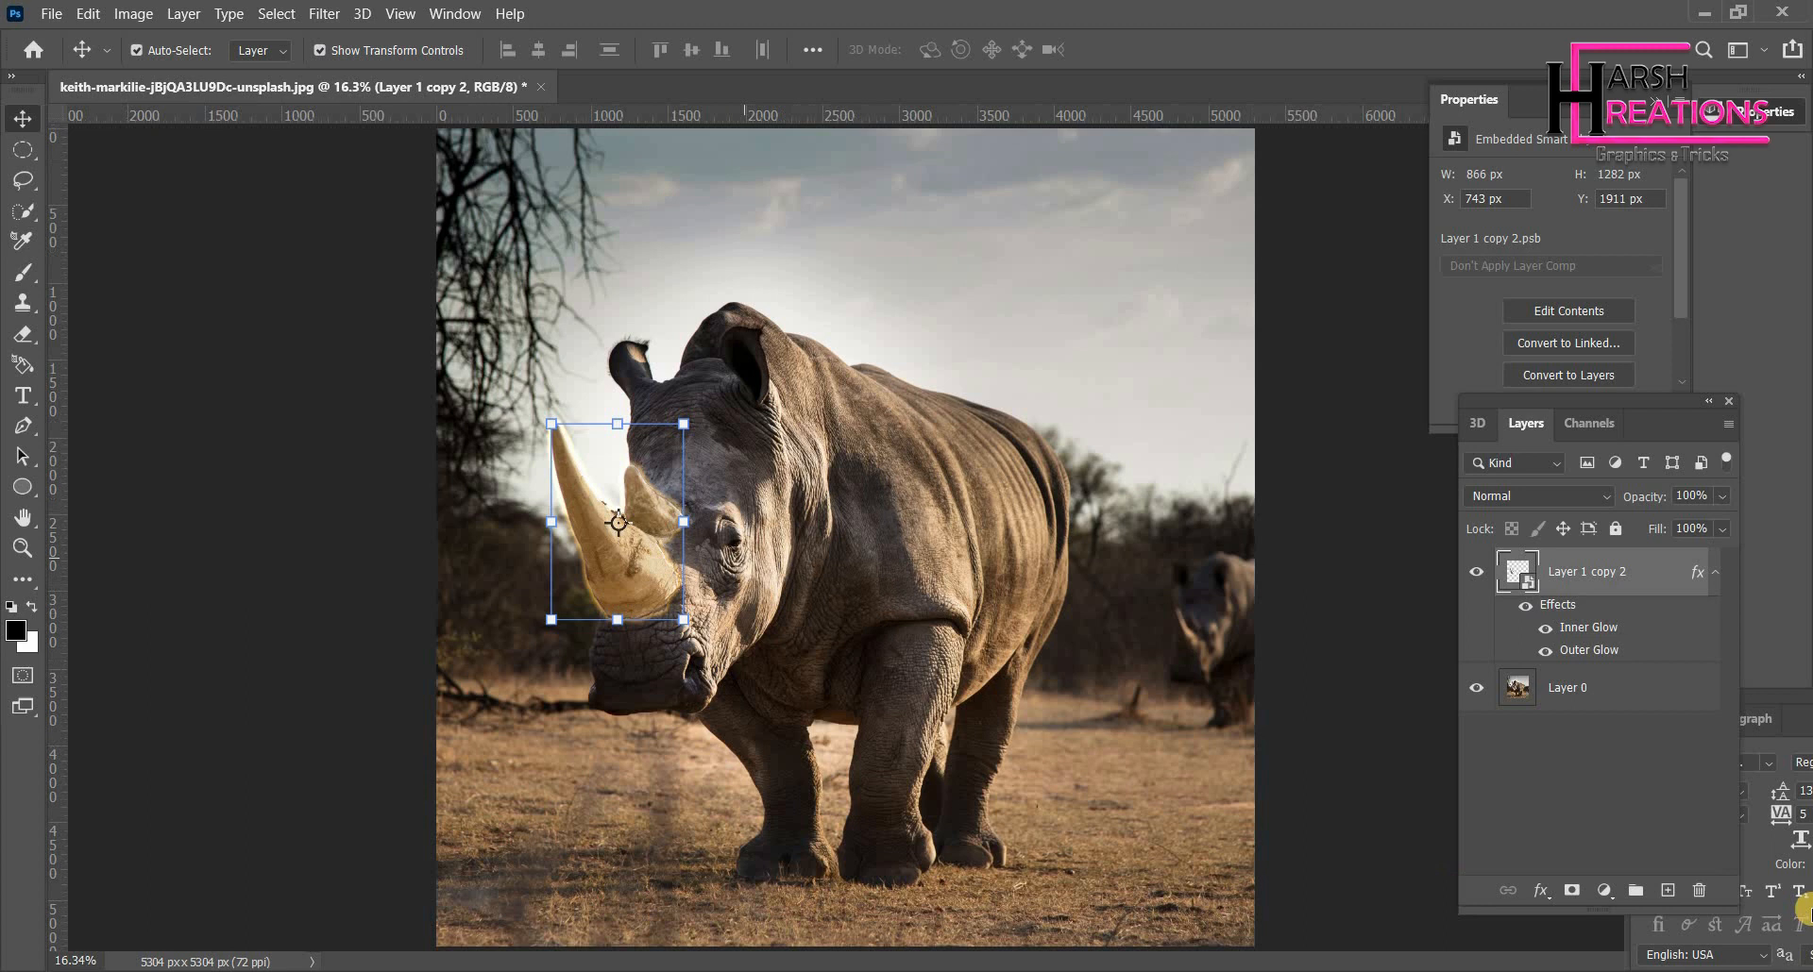
click(1572, 690)
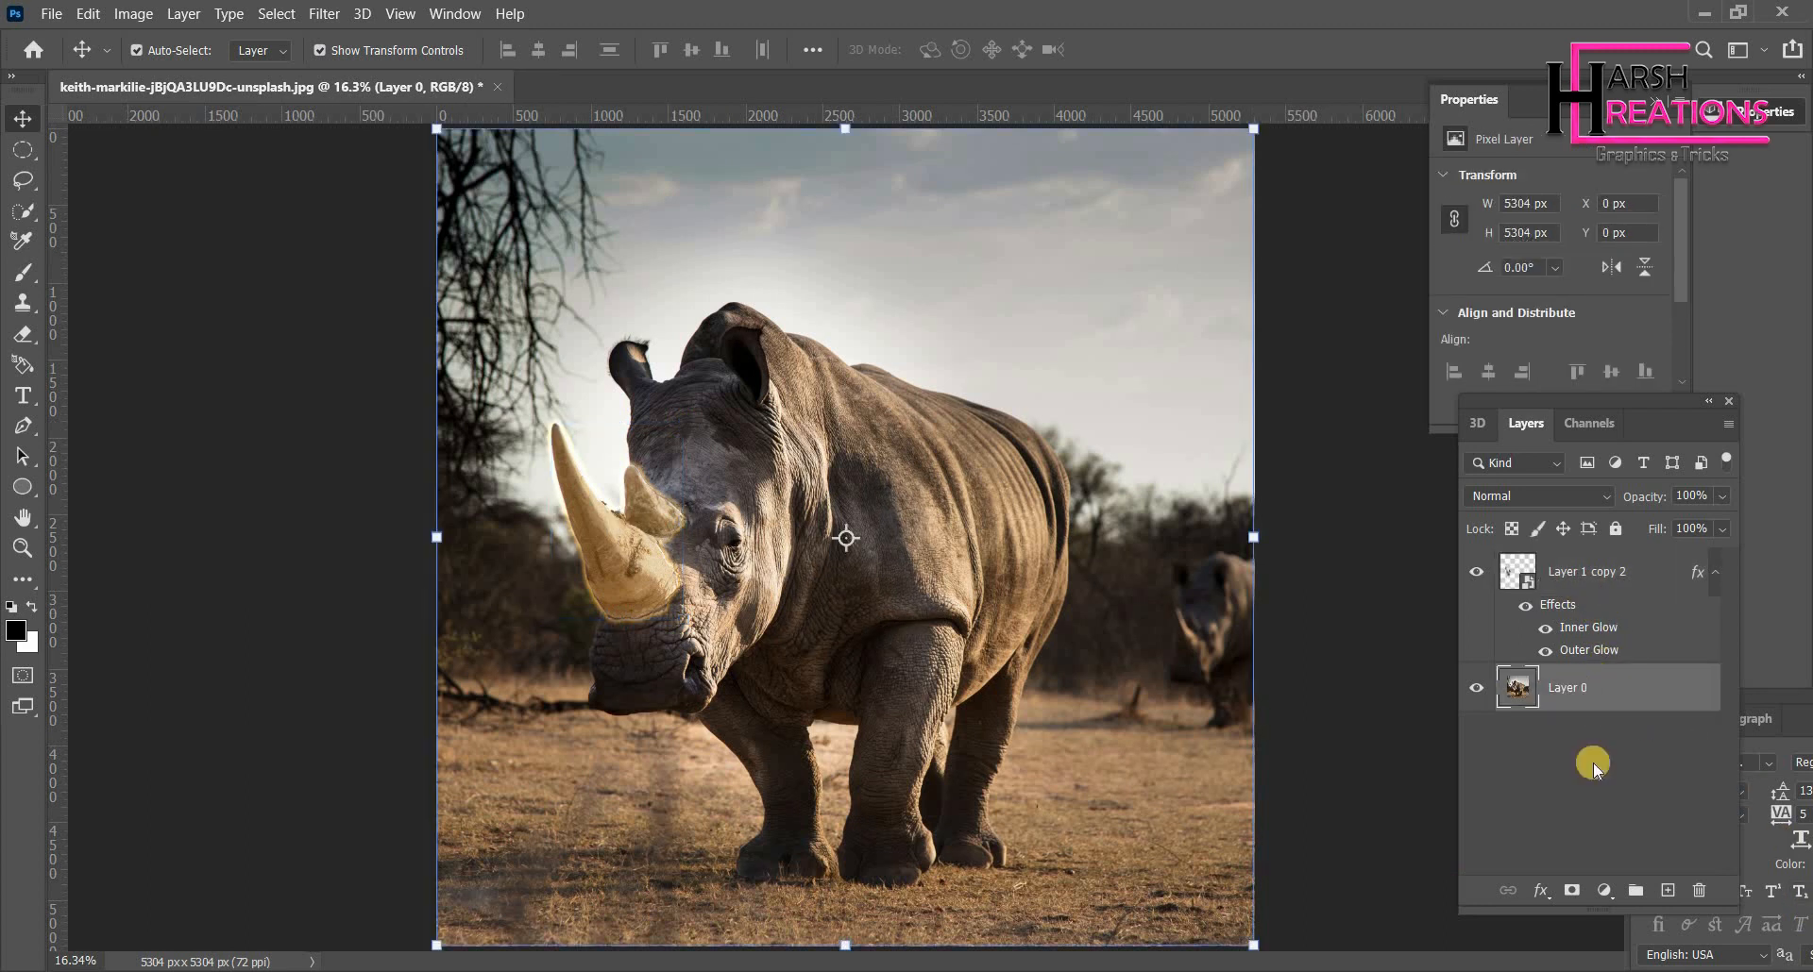
click(1611, 892)
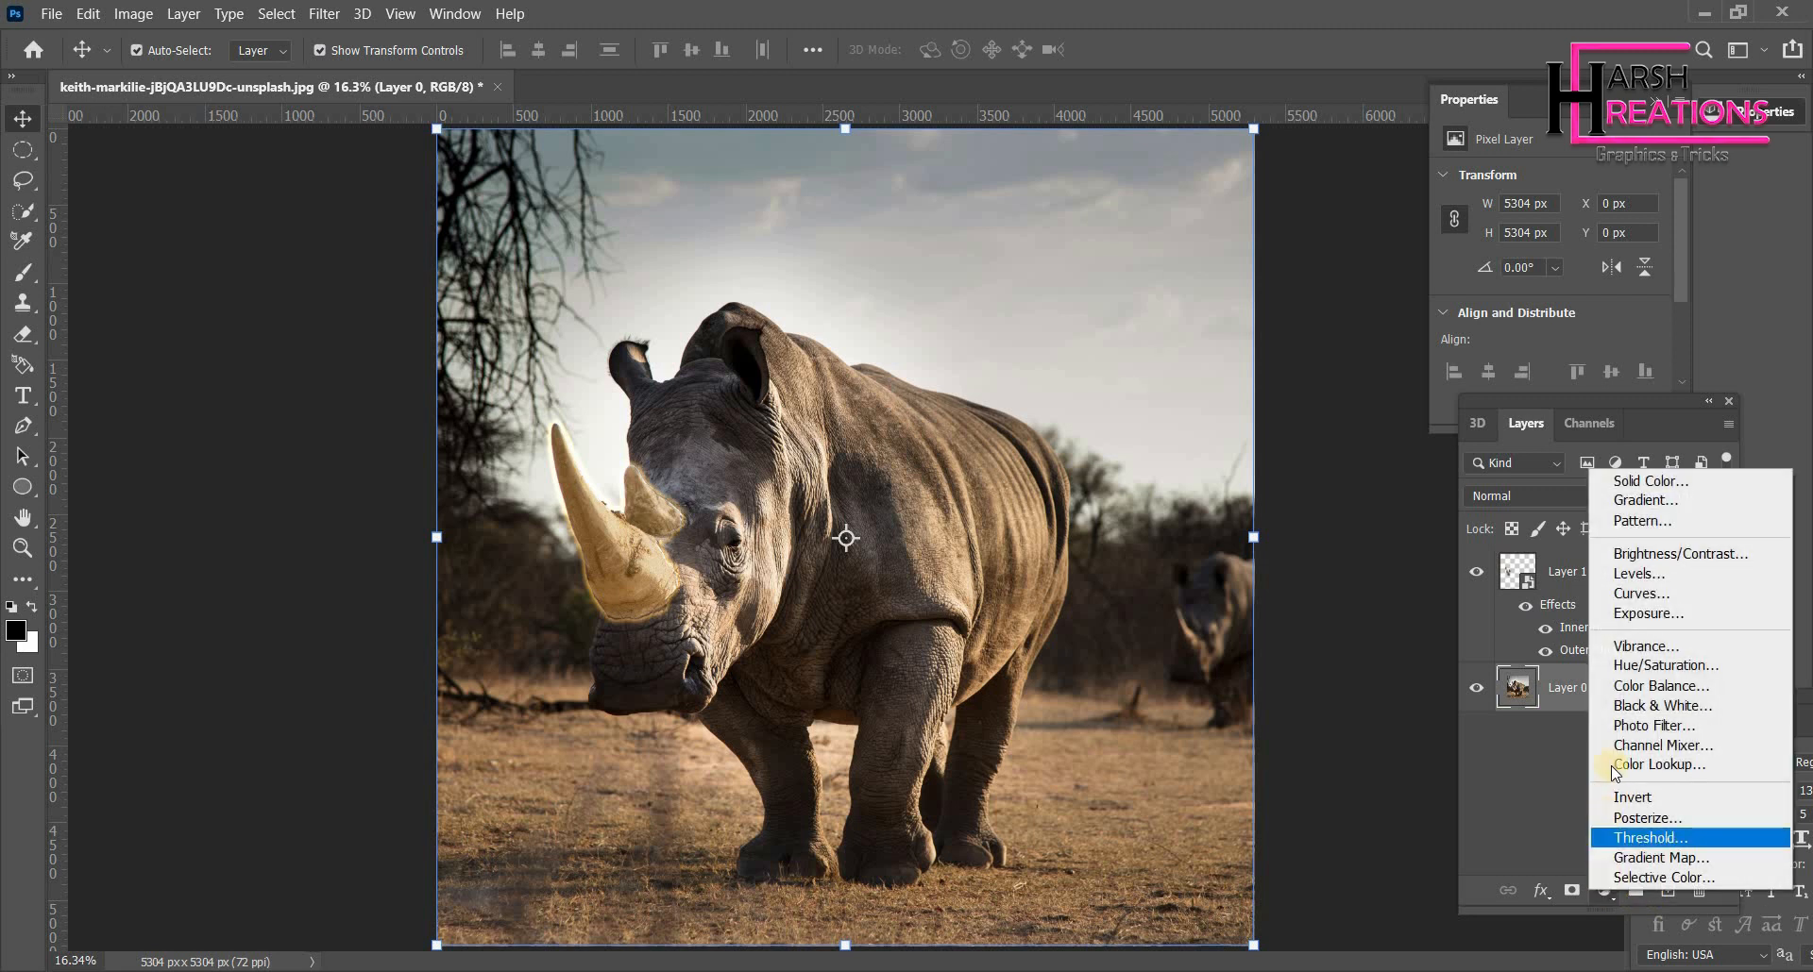
click(1654, 764)
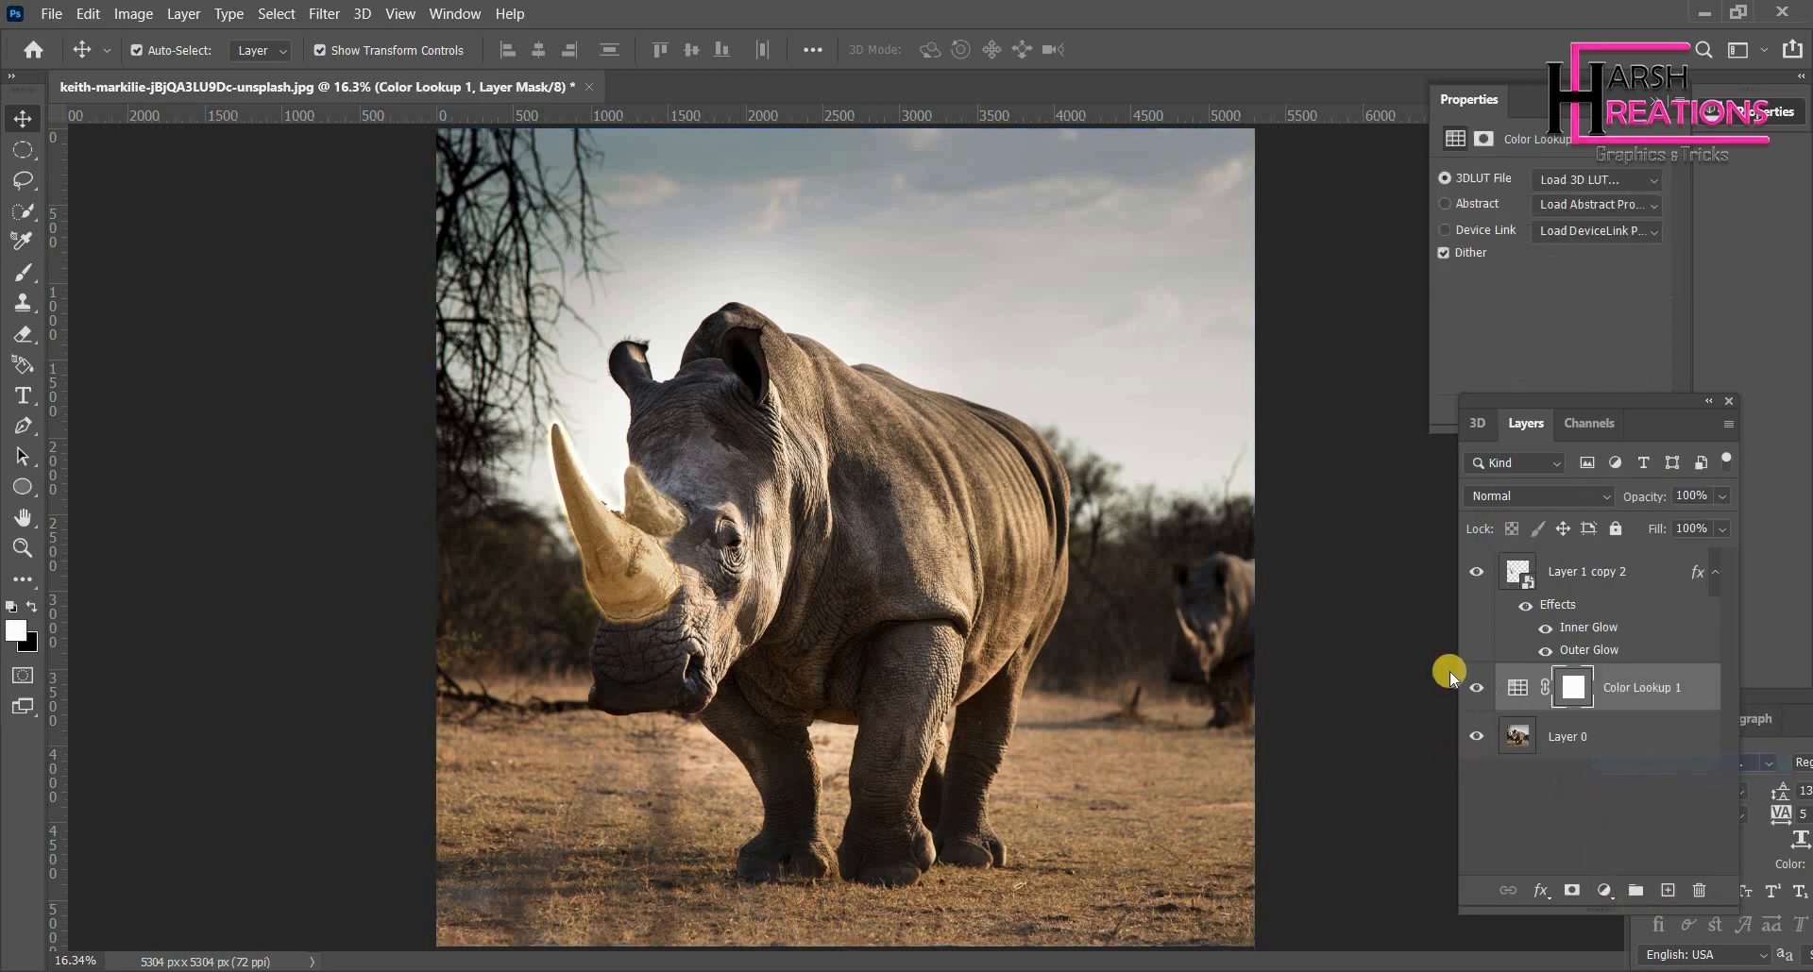
click(1636, 183)
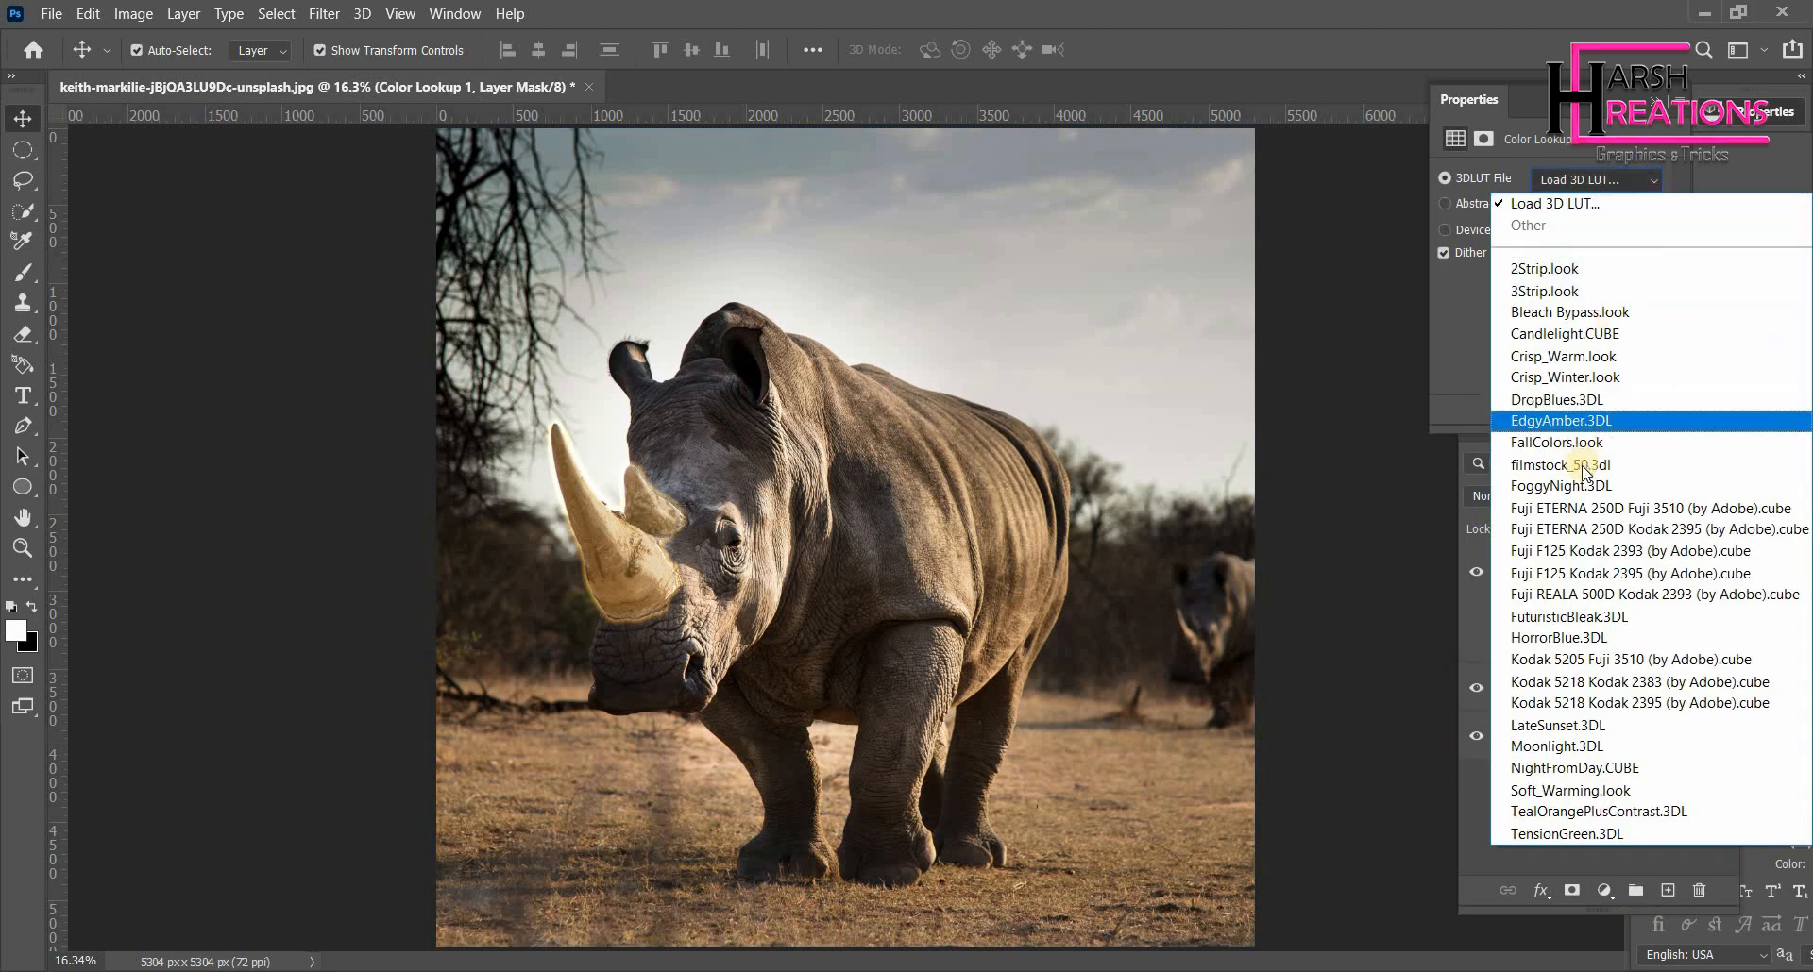
click(1549, 746)
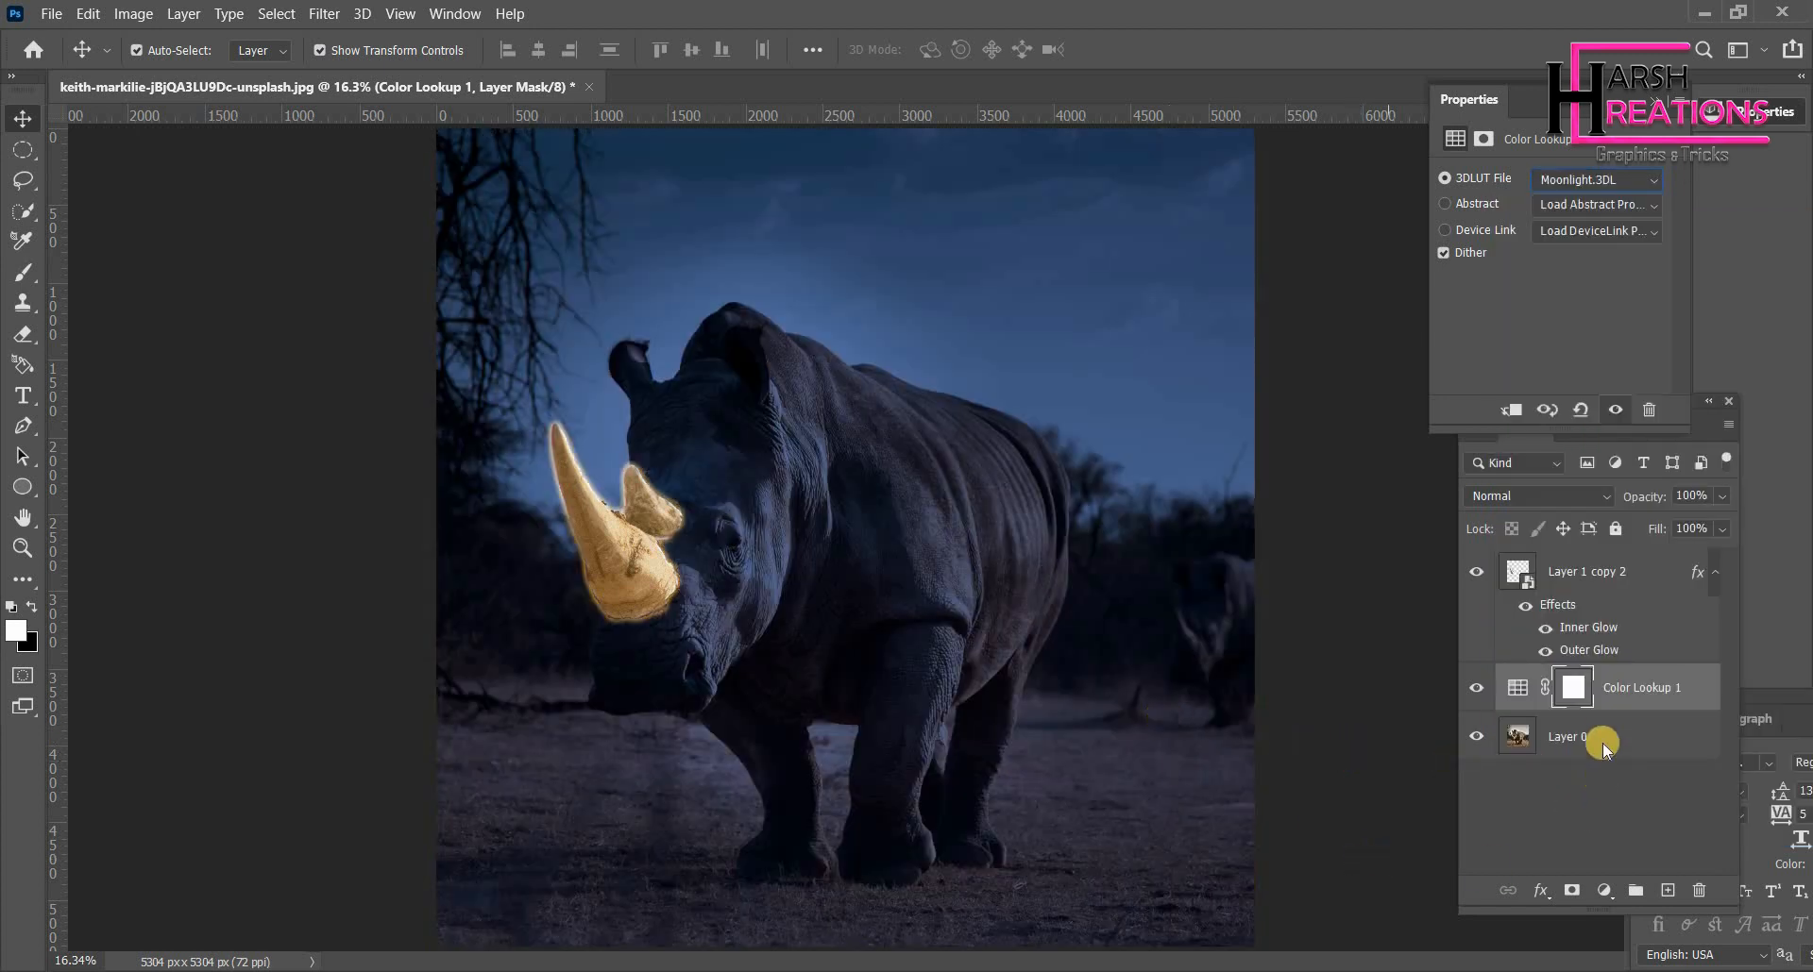
- Duplicate the horn smart object and raise the copy's Outer Glow size to 250 px
click(1574, 571)
drag(1572, 571, 1667, 891)
right_click(1594, 572)
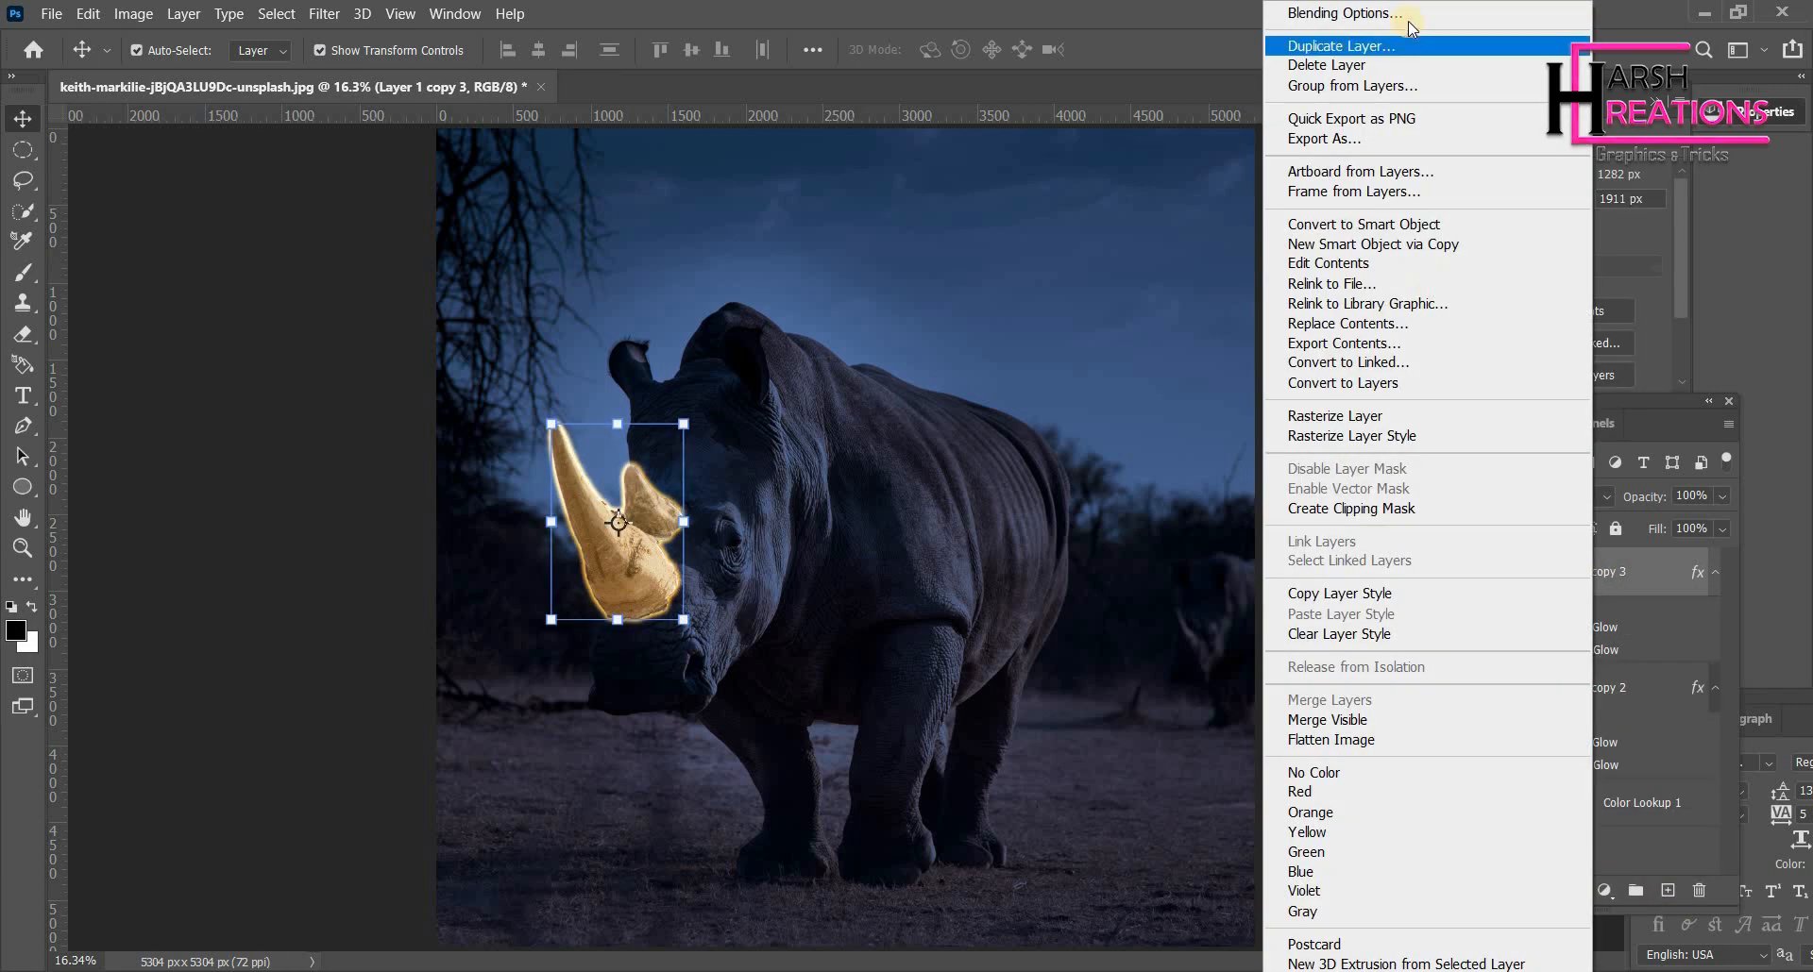
click(1270, 420)
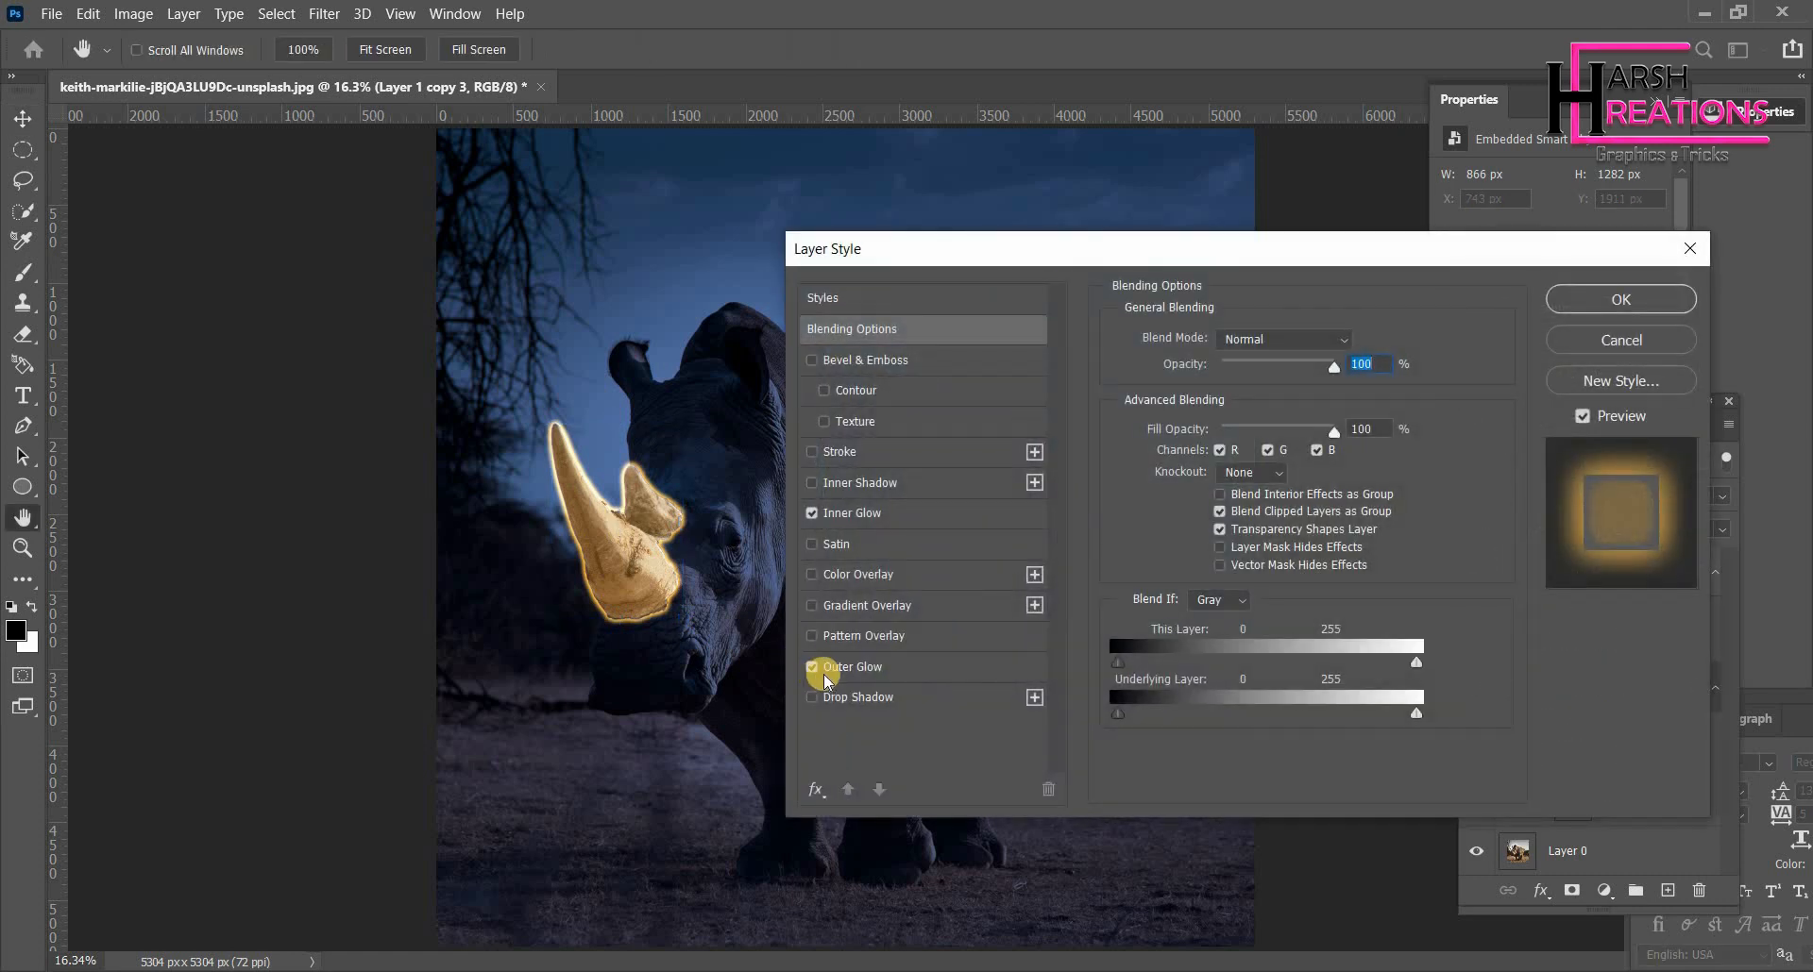
click(938, 667)
mouse_move(1229, 545)
mouse_down()
mouse_move(1291, 541)
mouse_move(1380, 578)
mouse_up()
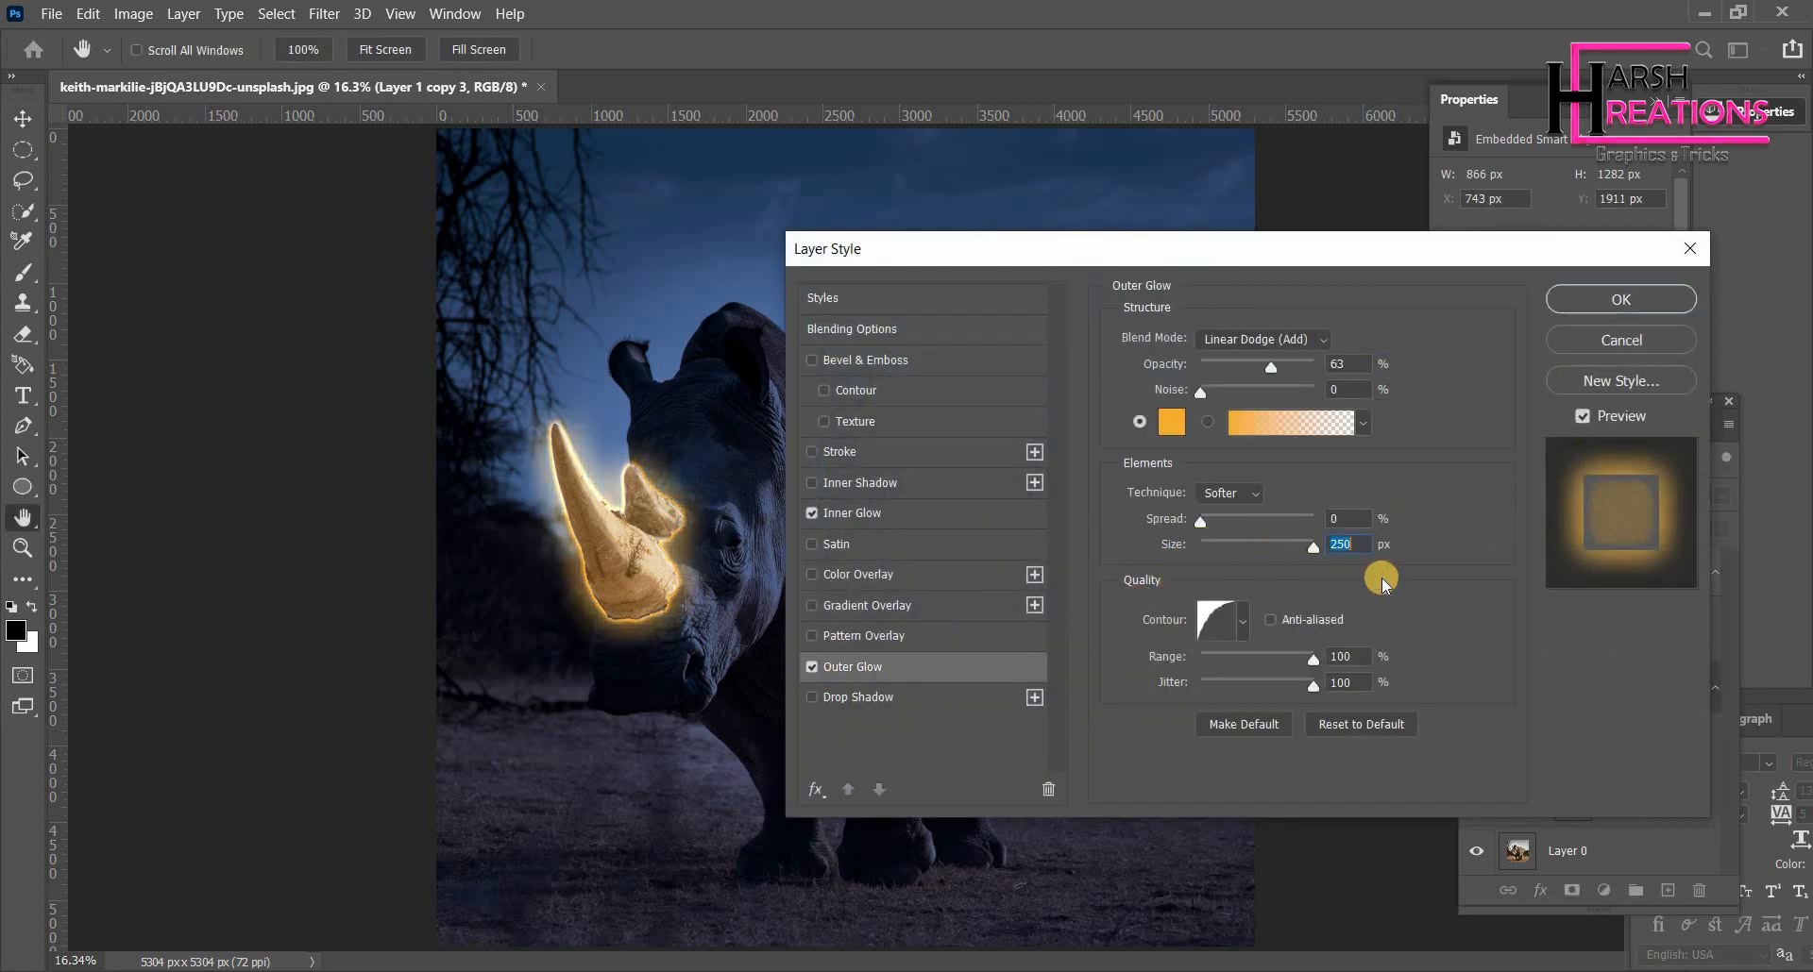
click(1614, 300)
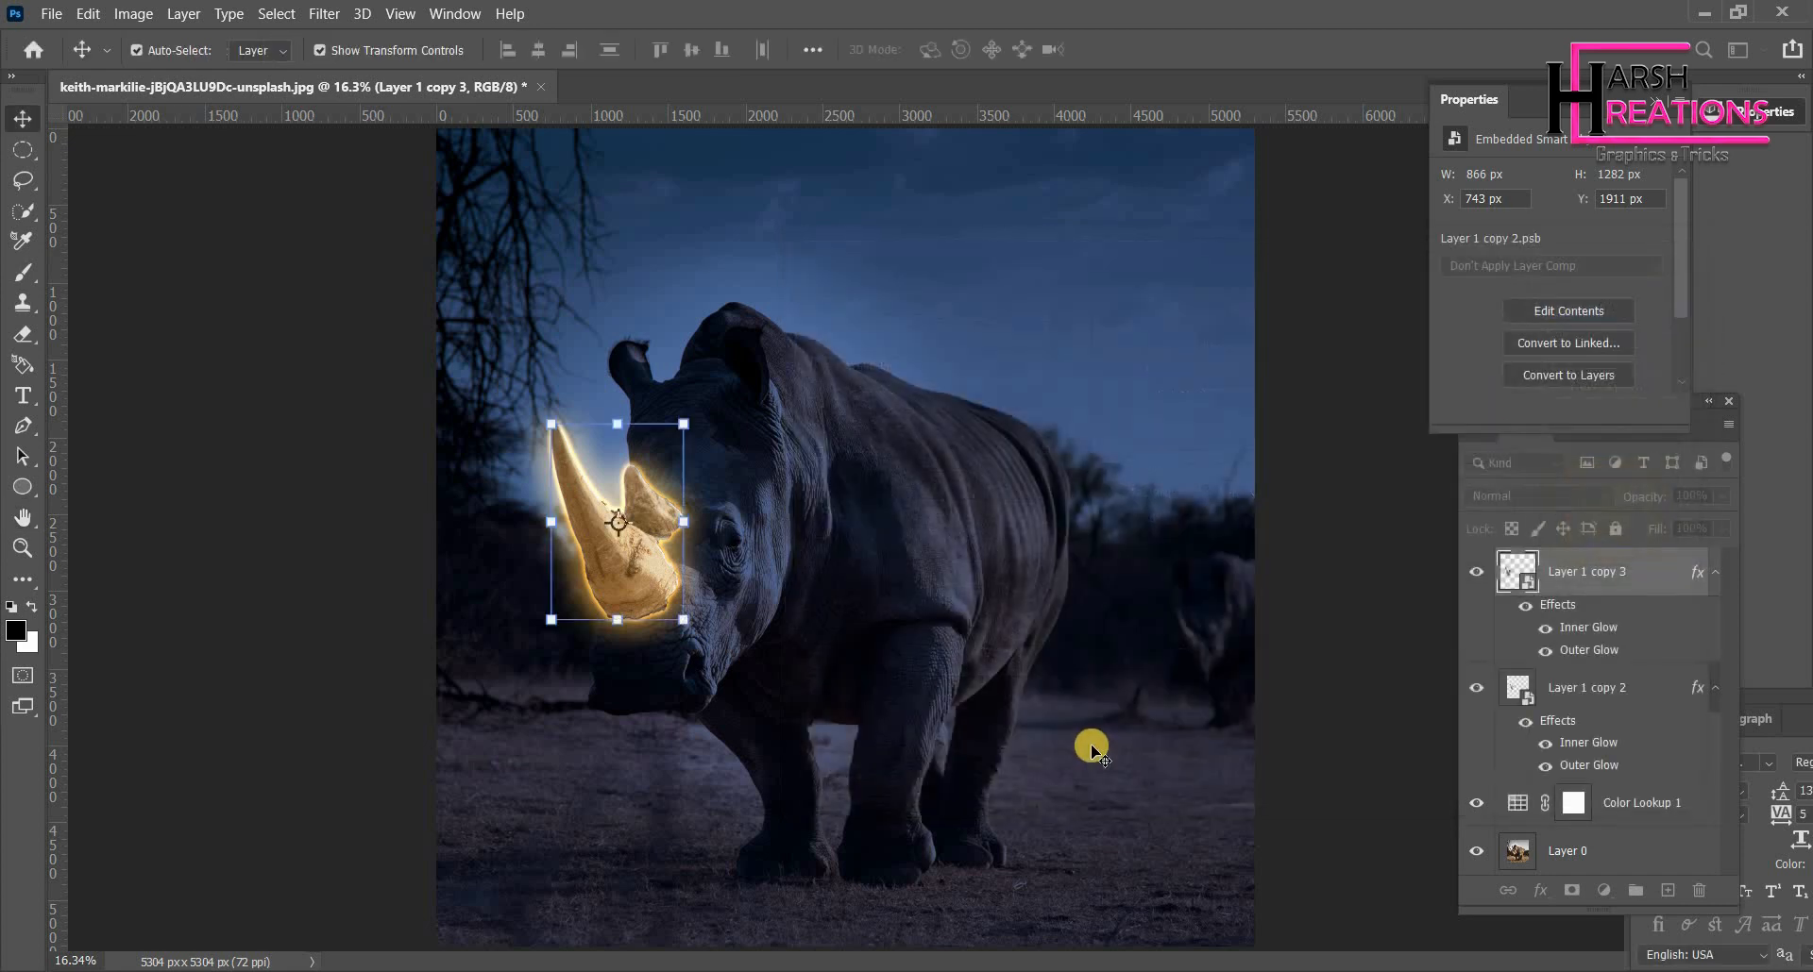
- Select the Color Lookup layer's mask and paint trial strokes near the horn with the Brush tool
click(1575, 803)
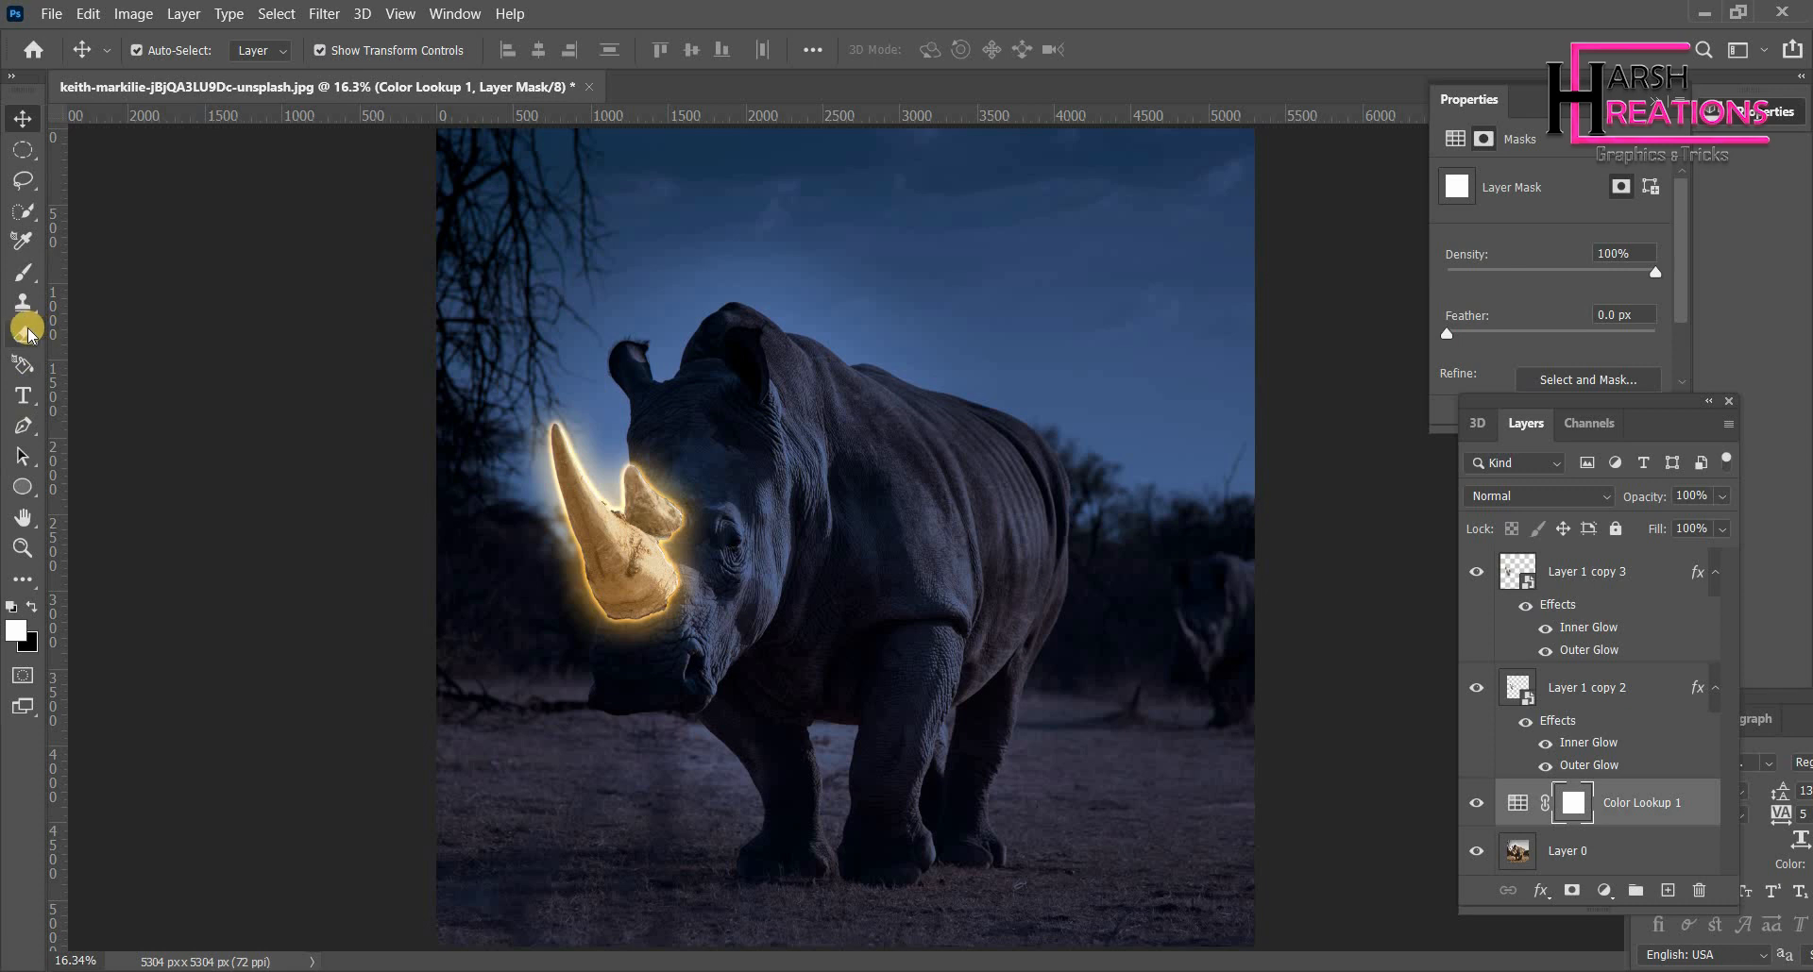
click(27, 272)
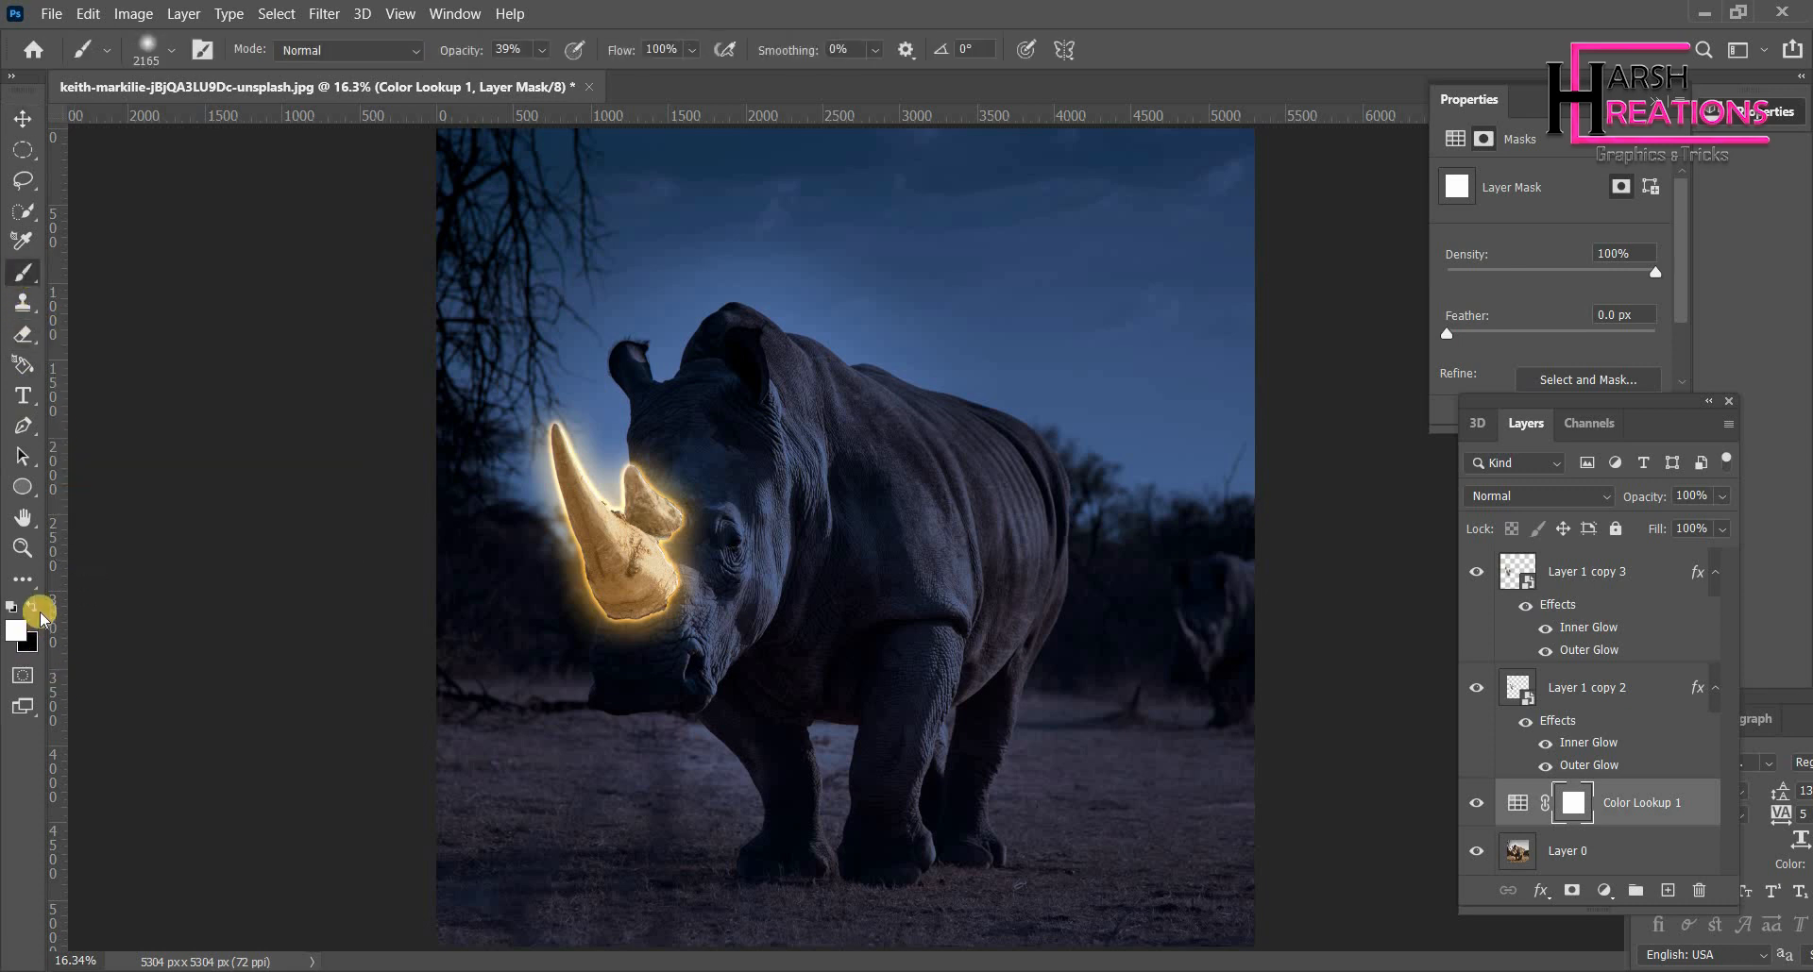
drag(718, 456, 710, 500)
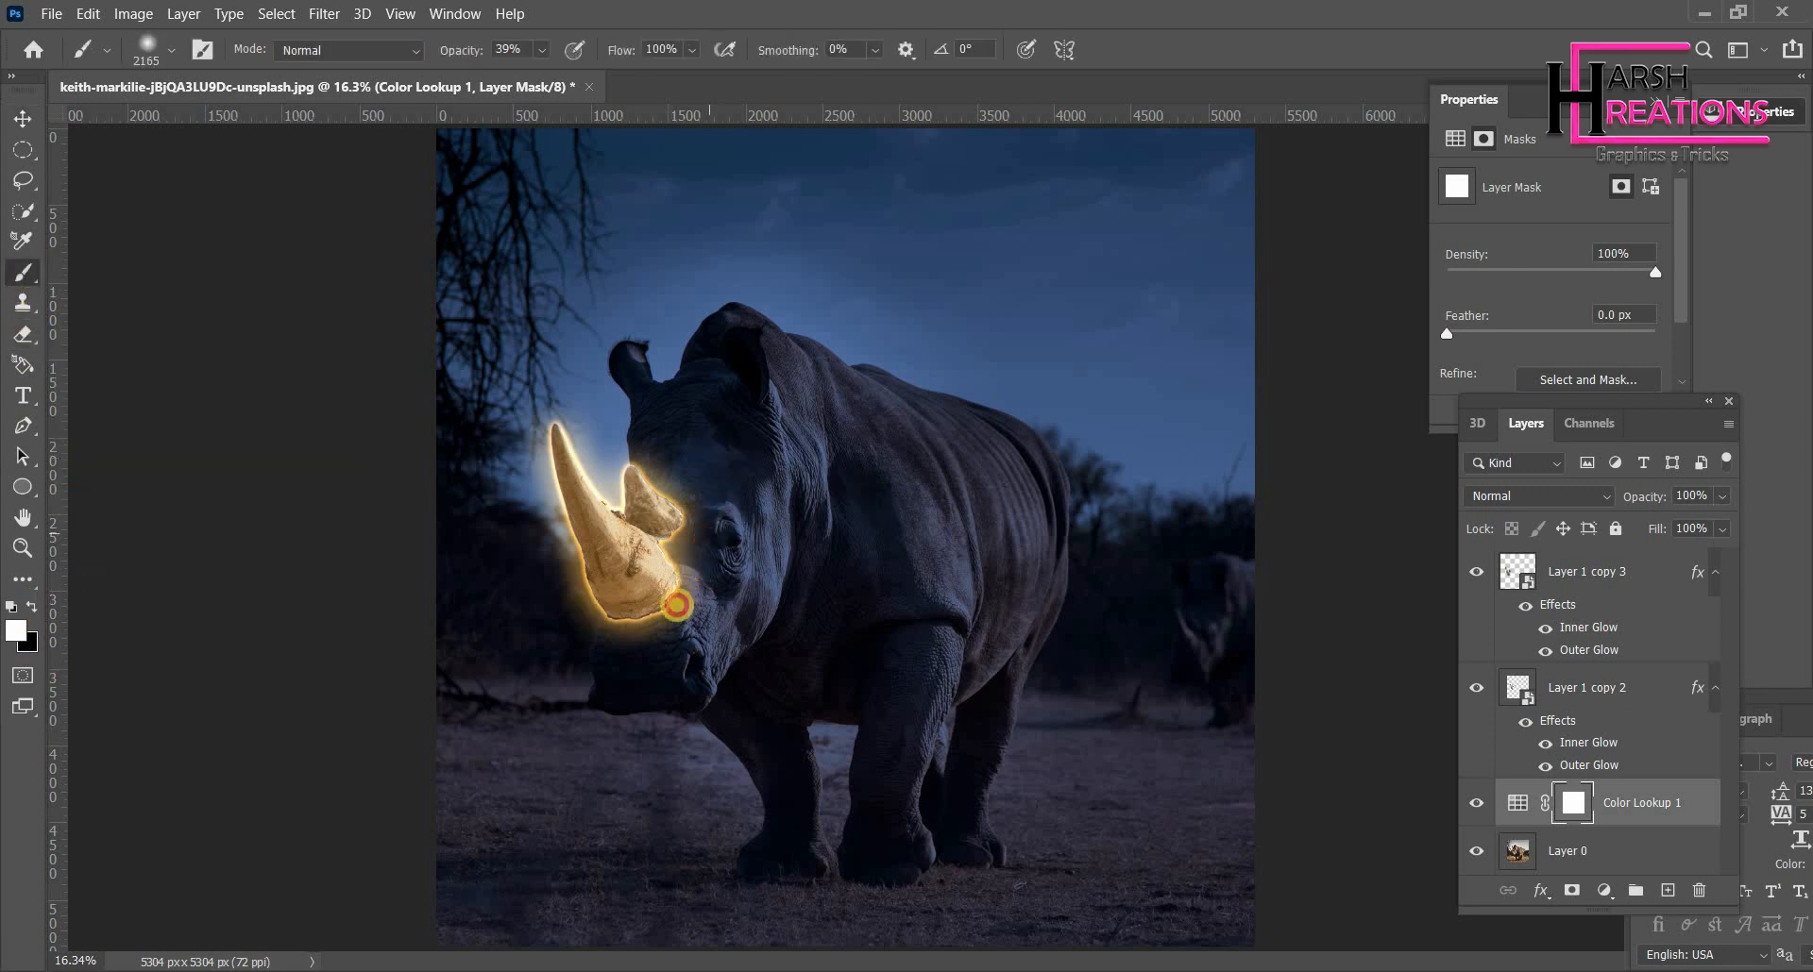
drag(676, 605, 714, 575)
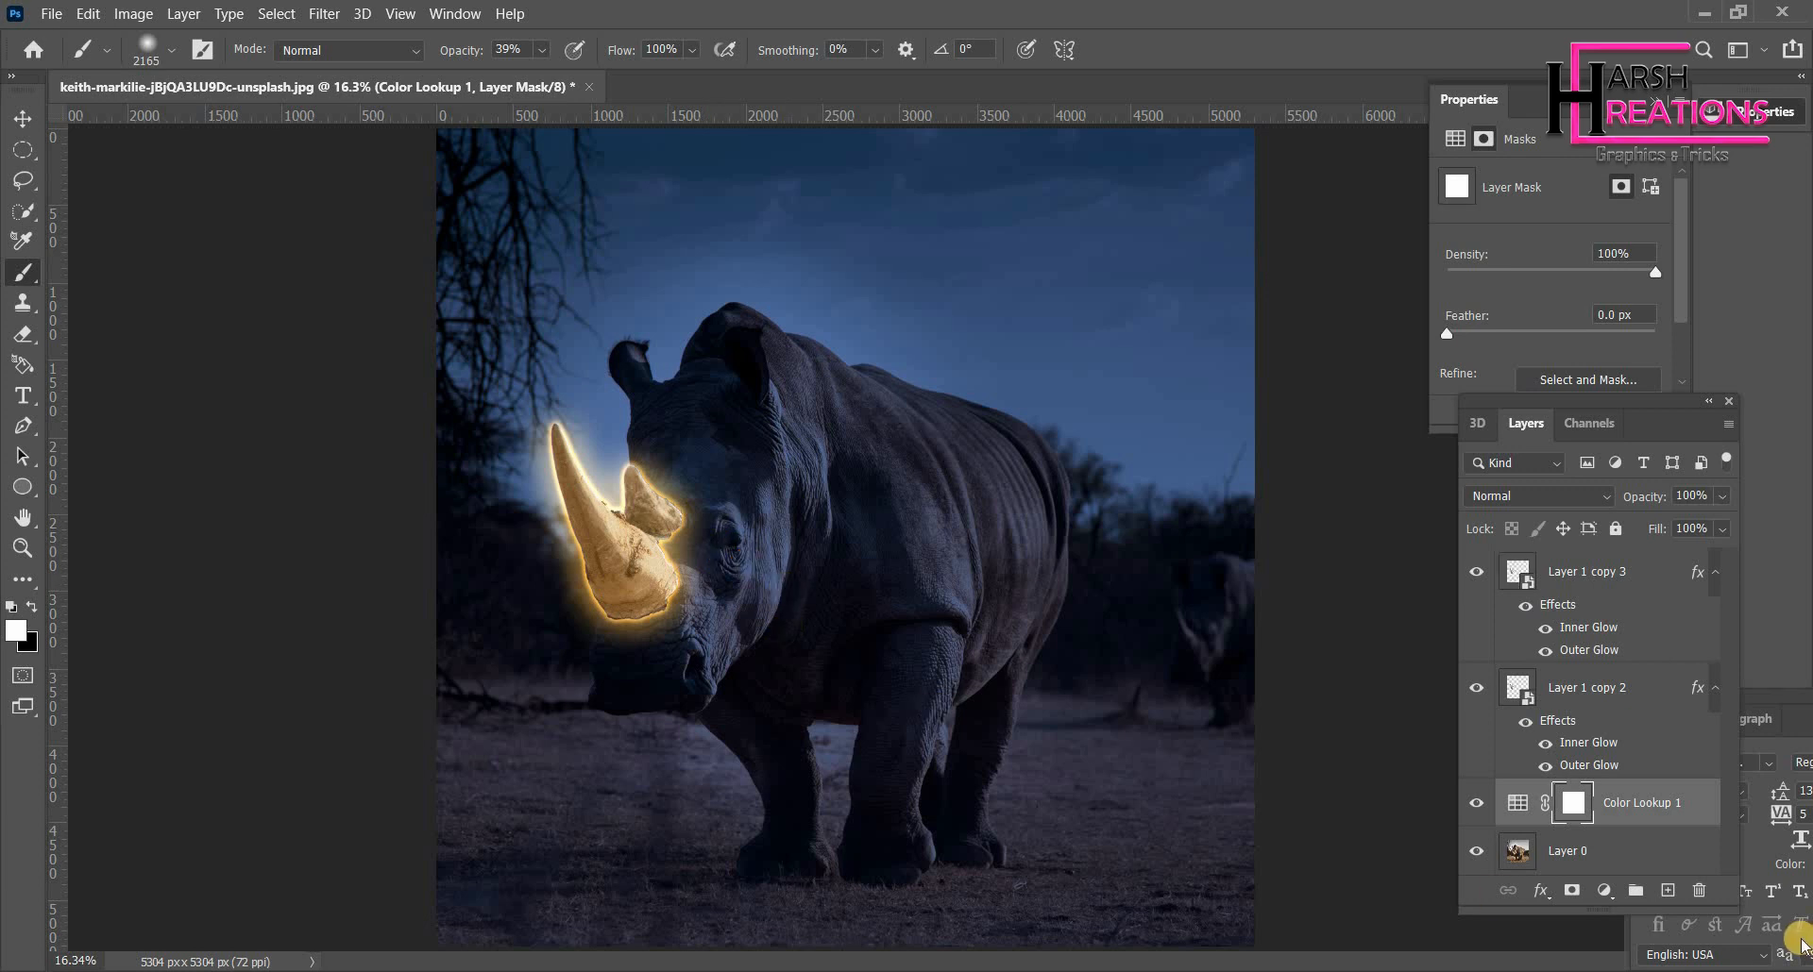
- Invert the Color Lookup mask twice so it returns to its original state
key(ctrl+i)
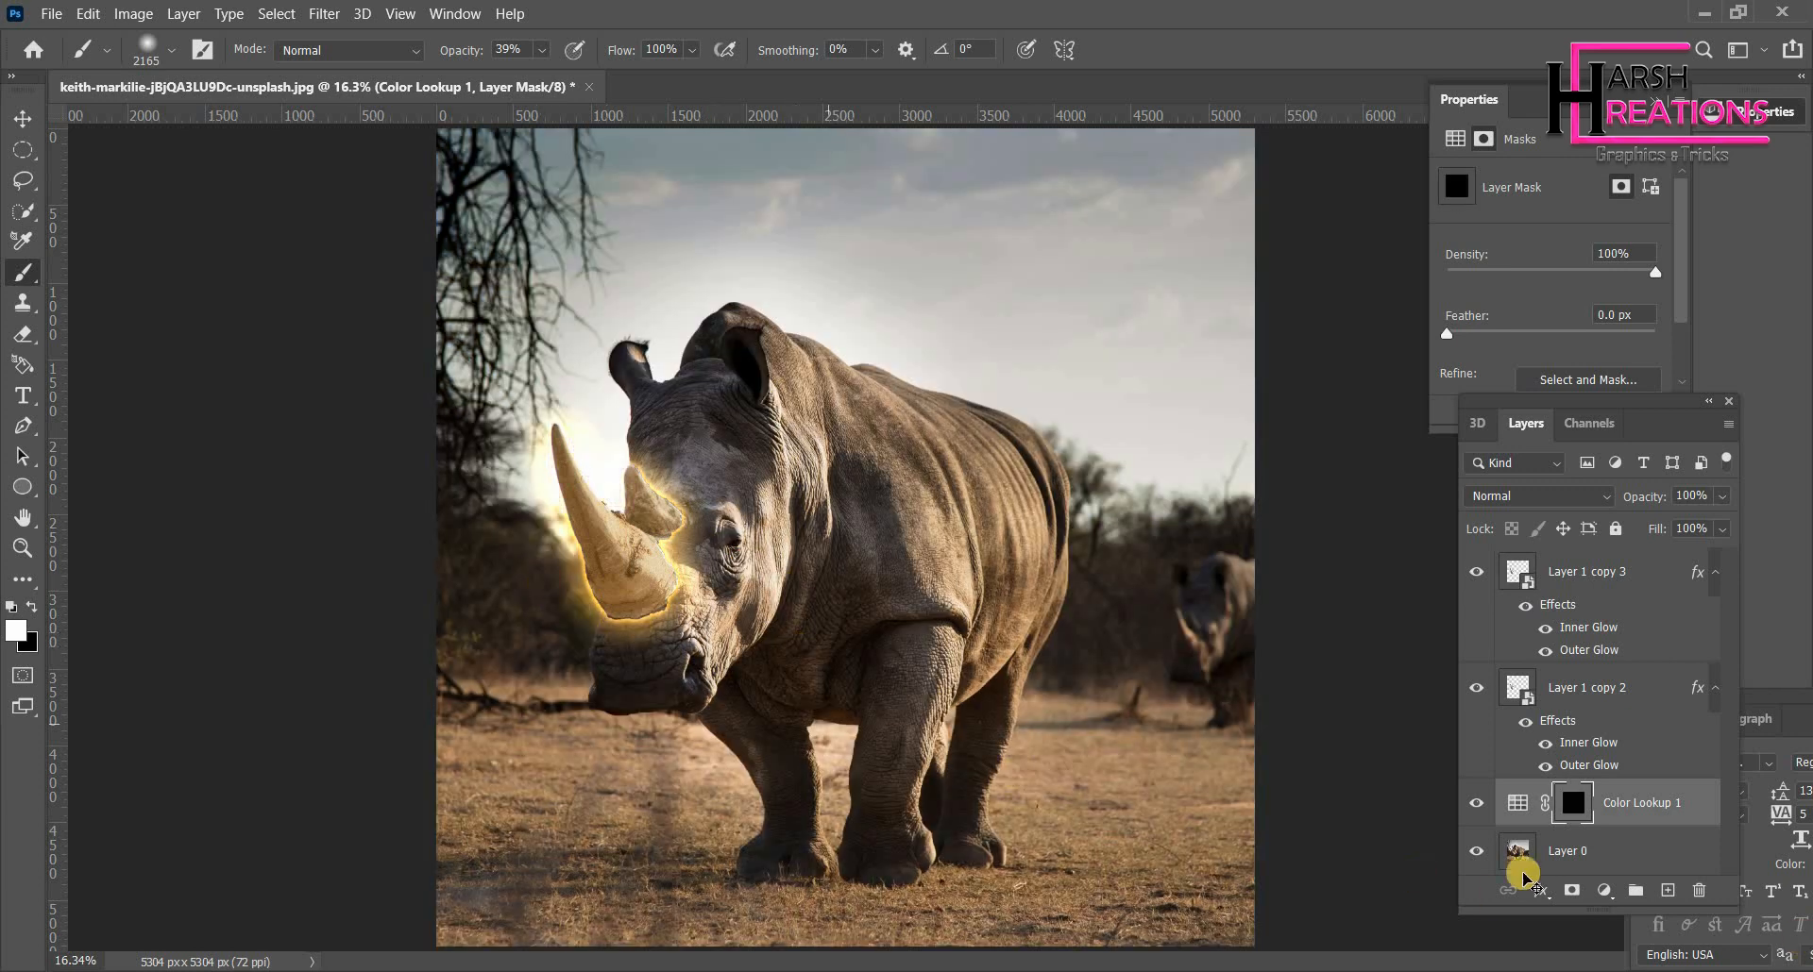
key(ctrl+i)
- Set black as the foreground colour and set the soft round brush size to 432 px
click(32, 607)
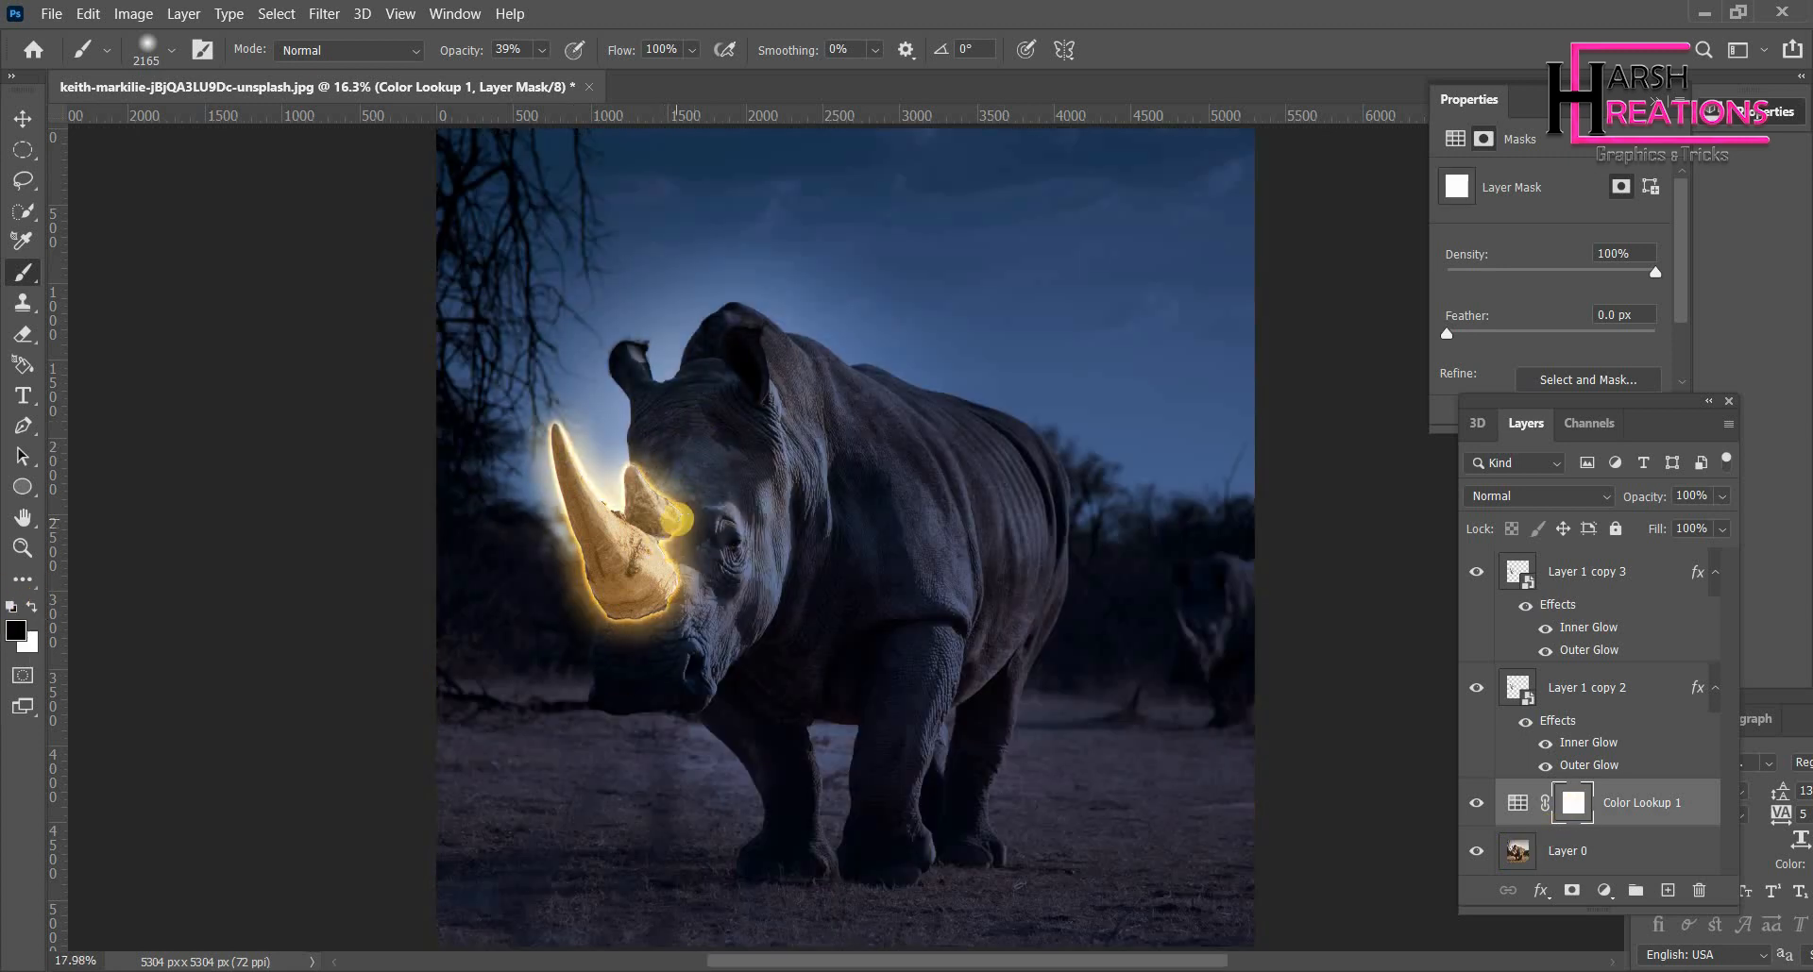
scroll(671, 524, up, 1)
key(ctrl+z)
right_click(732, 653)
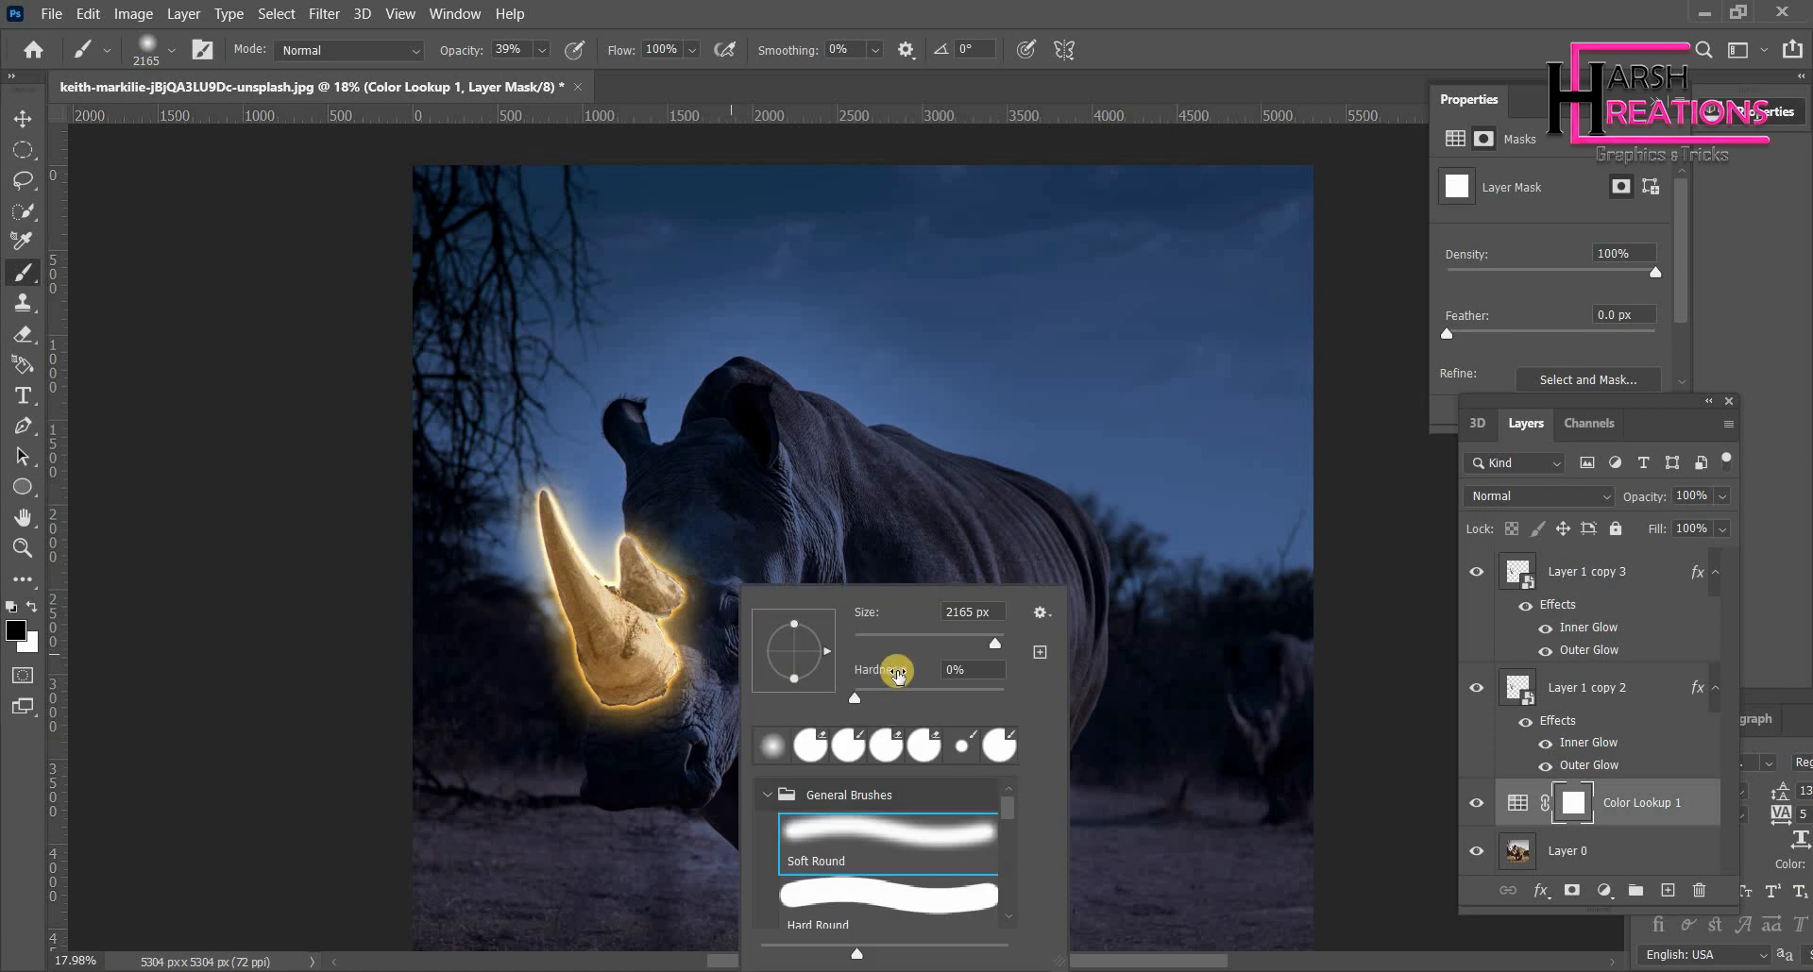
click(952, 637)
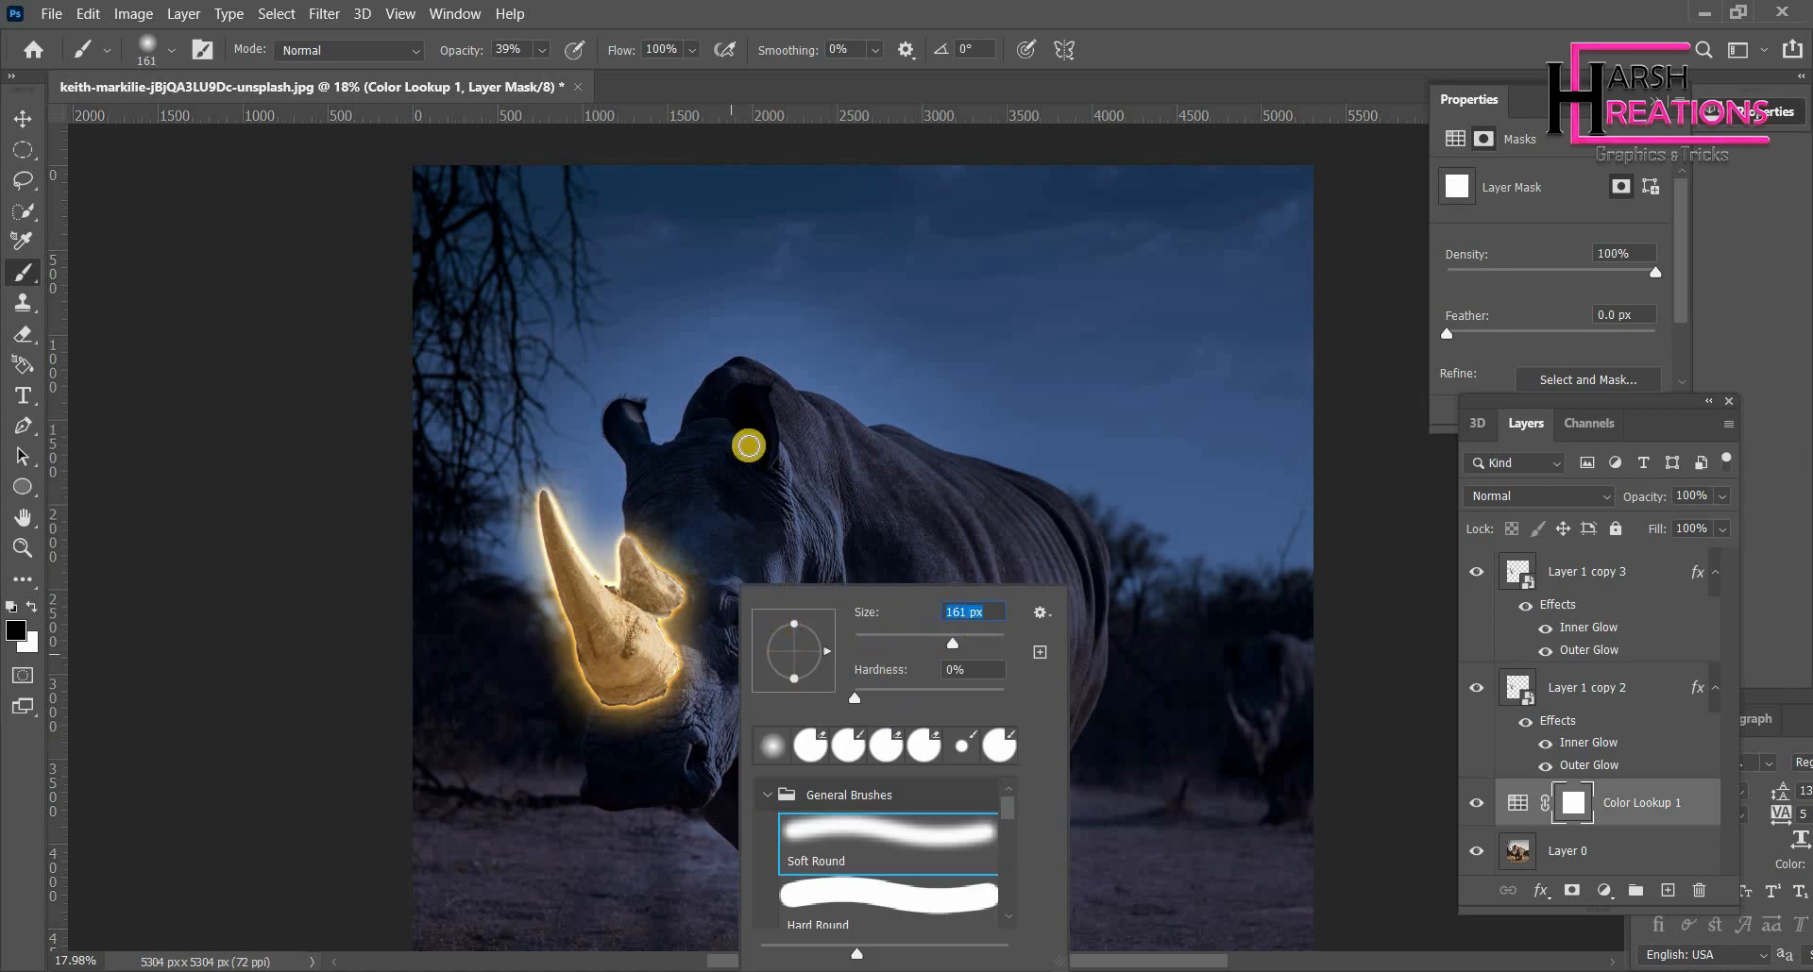
click(986, 643)
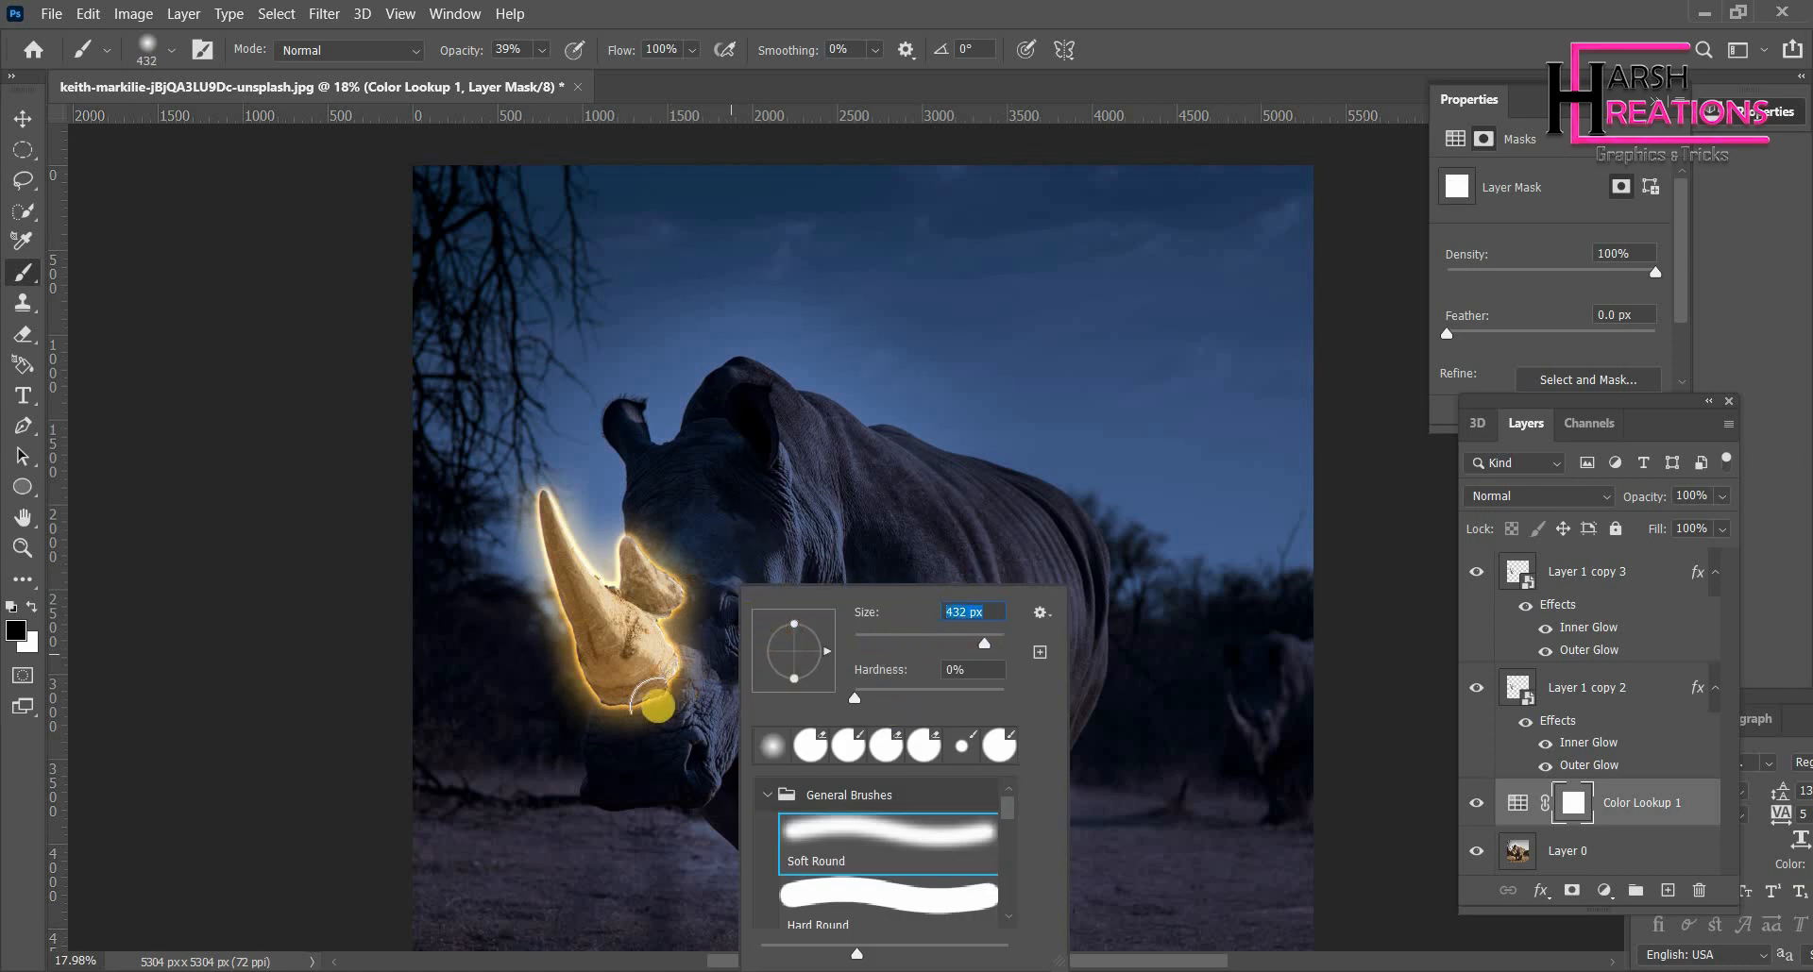
- Paint black with the soft brush on the Color Lookup mask over the horn base, face and chest
click(675, 743)
mouse_move(675, 743)
mouse_down()
mouse_move(760, 625)
mouse_move(707, 736)
mouse_move(744, 659)
mouse_up()
mouse_move(862, 545)
mouse_down()
mouse_move(893, 587)
mouse_move(902, 692)
mouse_up()
mouse_move(914, 590)
mouse_down()
mouse_move(941, 699)
mouse_move(929, 609)
mouse_move(903, 573)
mouse_move(929, 668)
mouse_move(919, 712)
mouse_move(882, 653)
mouse_move(891, 715)
mouse_move(943, 715)
mouse_move(949, 734)
mouse_move(904, 873)
mouse_move(910, 747)
mouse_up()
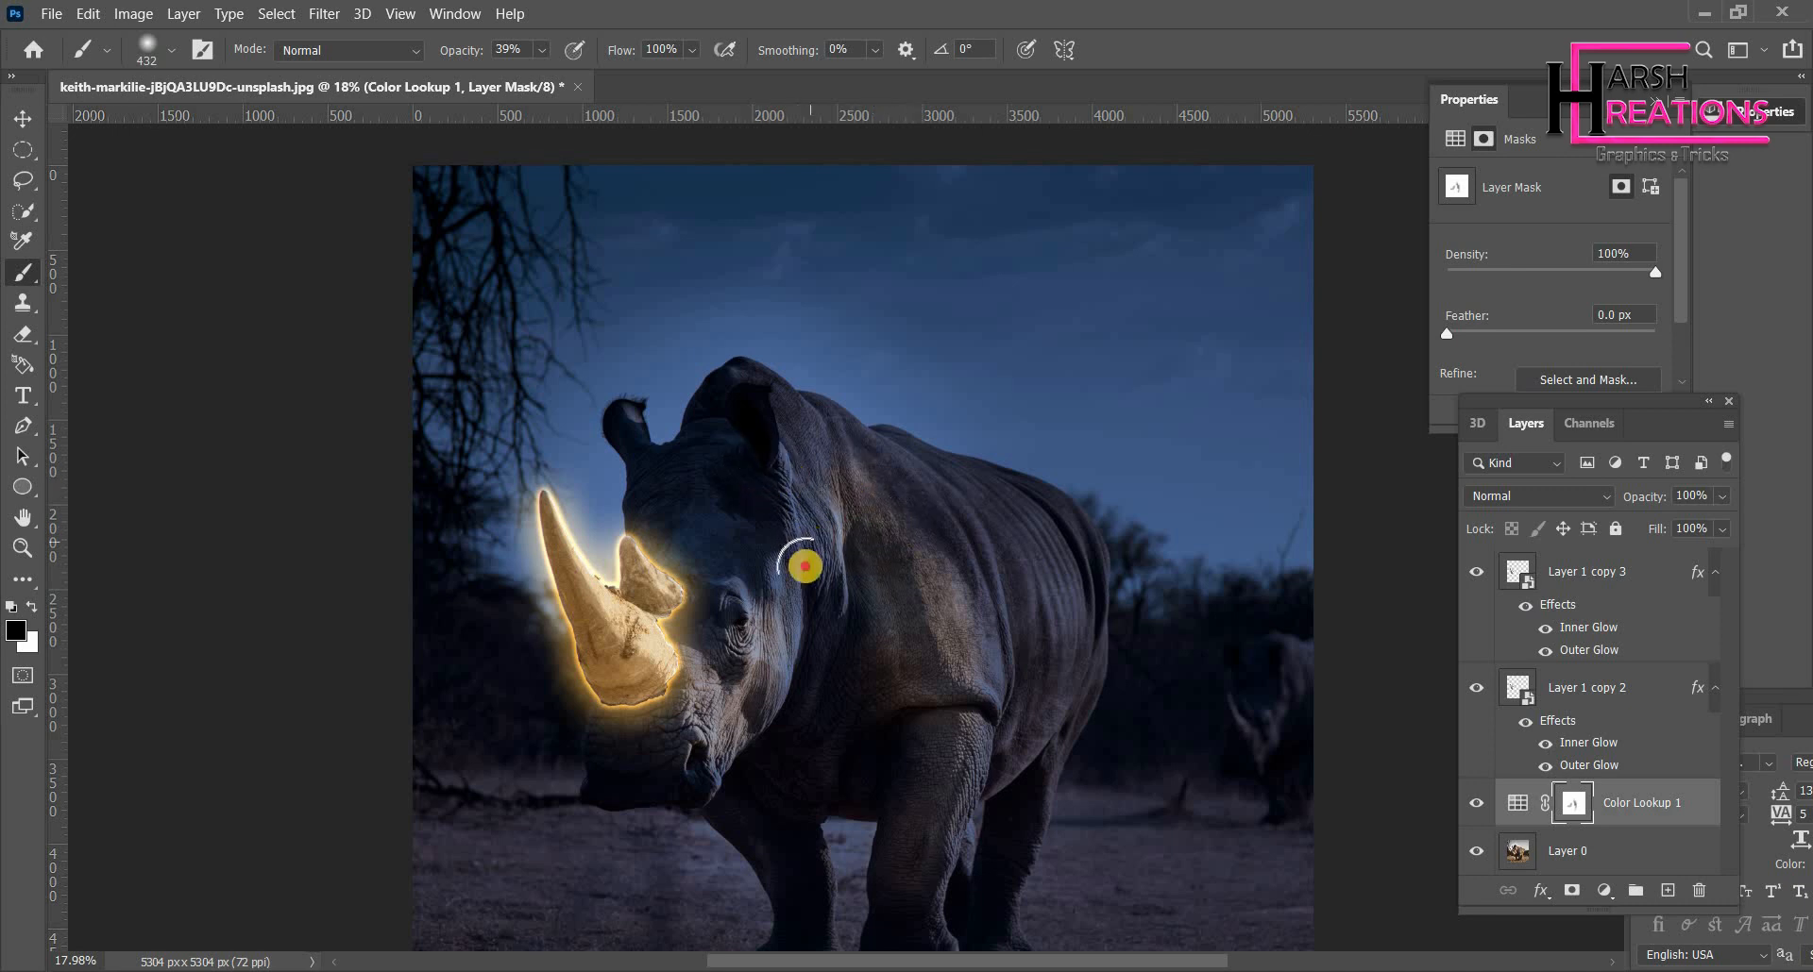
mouse_move(798, 578)
mouse_down()
mouse_move(759, 709)
mouse_move(715, 748)
mouse_up()
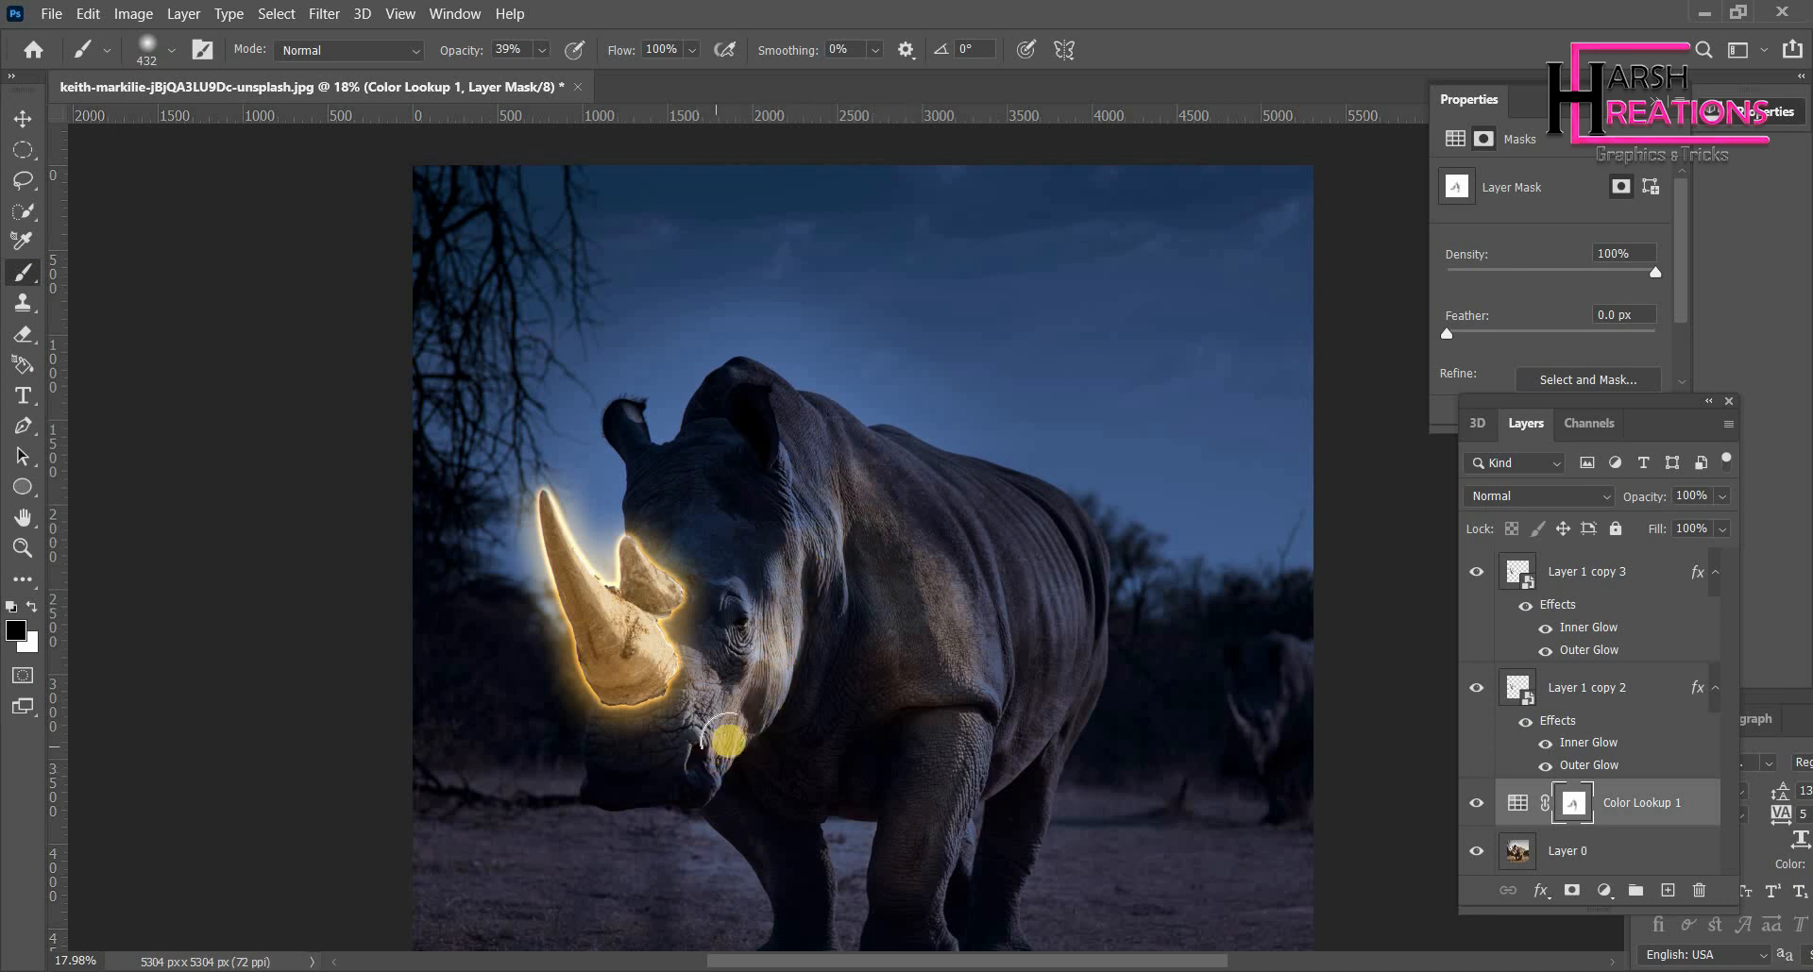
mouse_move(782, 662)
mouse_down()
mouse_move(667, 757)
mouse_move(692, 776)
mouse_move(636, 761)
mouse_move(607, 777)
mouse_move(692, 757)
mouse_move(623, 769)
mouse_move(599, 721)
mouse_move(667, 728)
mouse_move(615, 752)
mouse_move(688, 731)
mouse_move(667, 720)
mouse_move(708, 603)
mouse_move(680, 639)
mouse_move(752, 544)
mouse_move(716, 635)
mouse_move(758, 439)
mouse_move(766, 498)
mouse_move(740, 411)
mouse_move(813, 518)
mouse_move(775, 649)
mouse_move(809, 635)
mouse_move(816, 697)
mouse_move(769, 752)
mouse_move(809, 756)
mouse_move(858, 619)
mouse_move(913, 699)
mouse_move(906, 575)
mouse_move(932, 641)
mouse_move(918, 627)
mouse_move(846, 714)
mouse_move(898, 739)
mouse_move(865, 810)
mouse_move(919, 700)
mouse_move(875, 762)
mouse_move(882, 890)
mouse_up()
- Undo the last mask stroke and repaint the mask over the rhino's cheek and shoulder
scroll(829, 694, down, 1)
scroll(834, 685, up, 2)
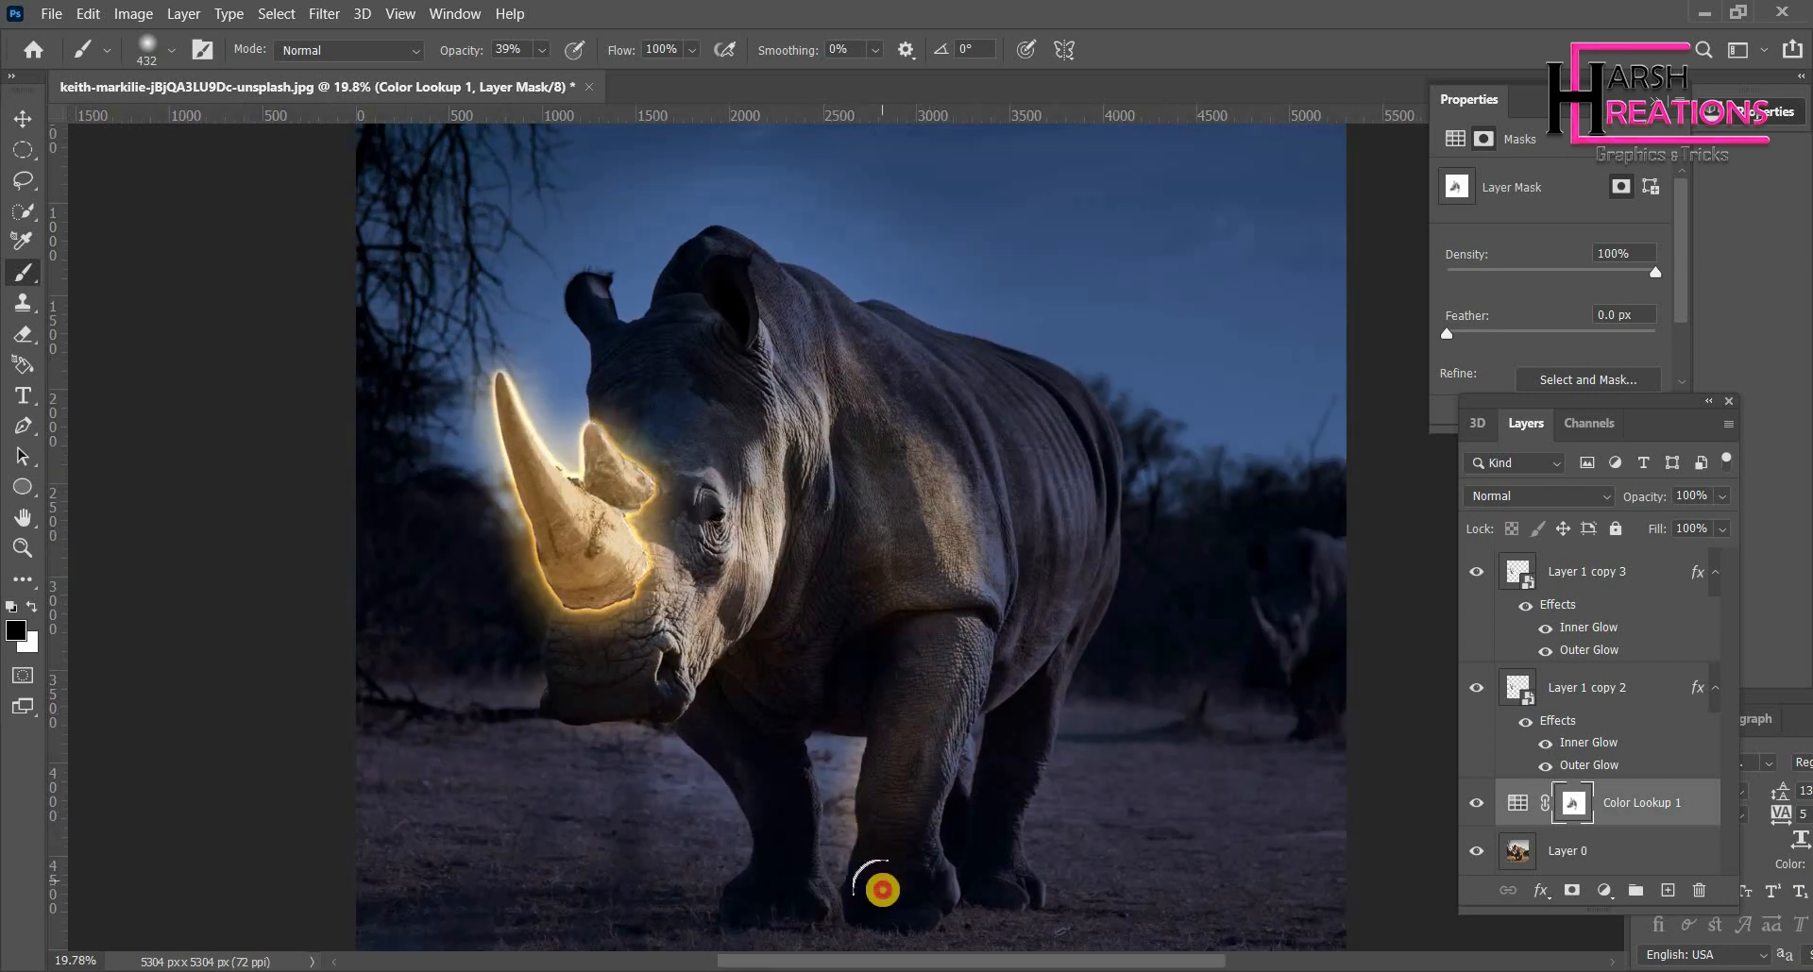
key(ctrl+z)
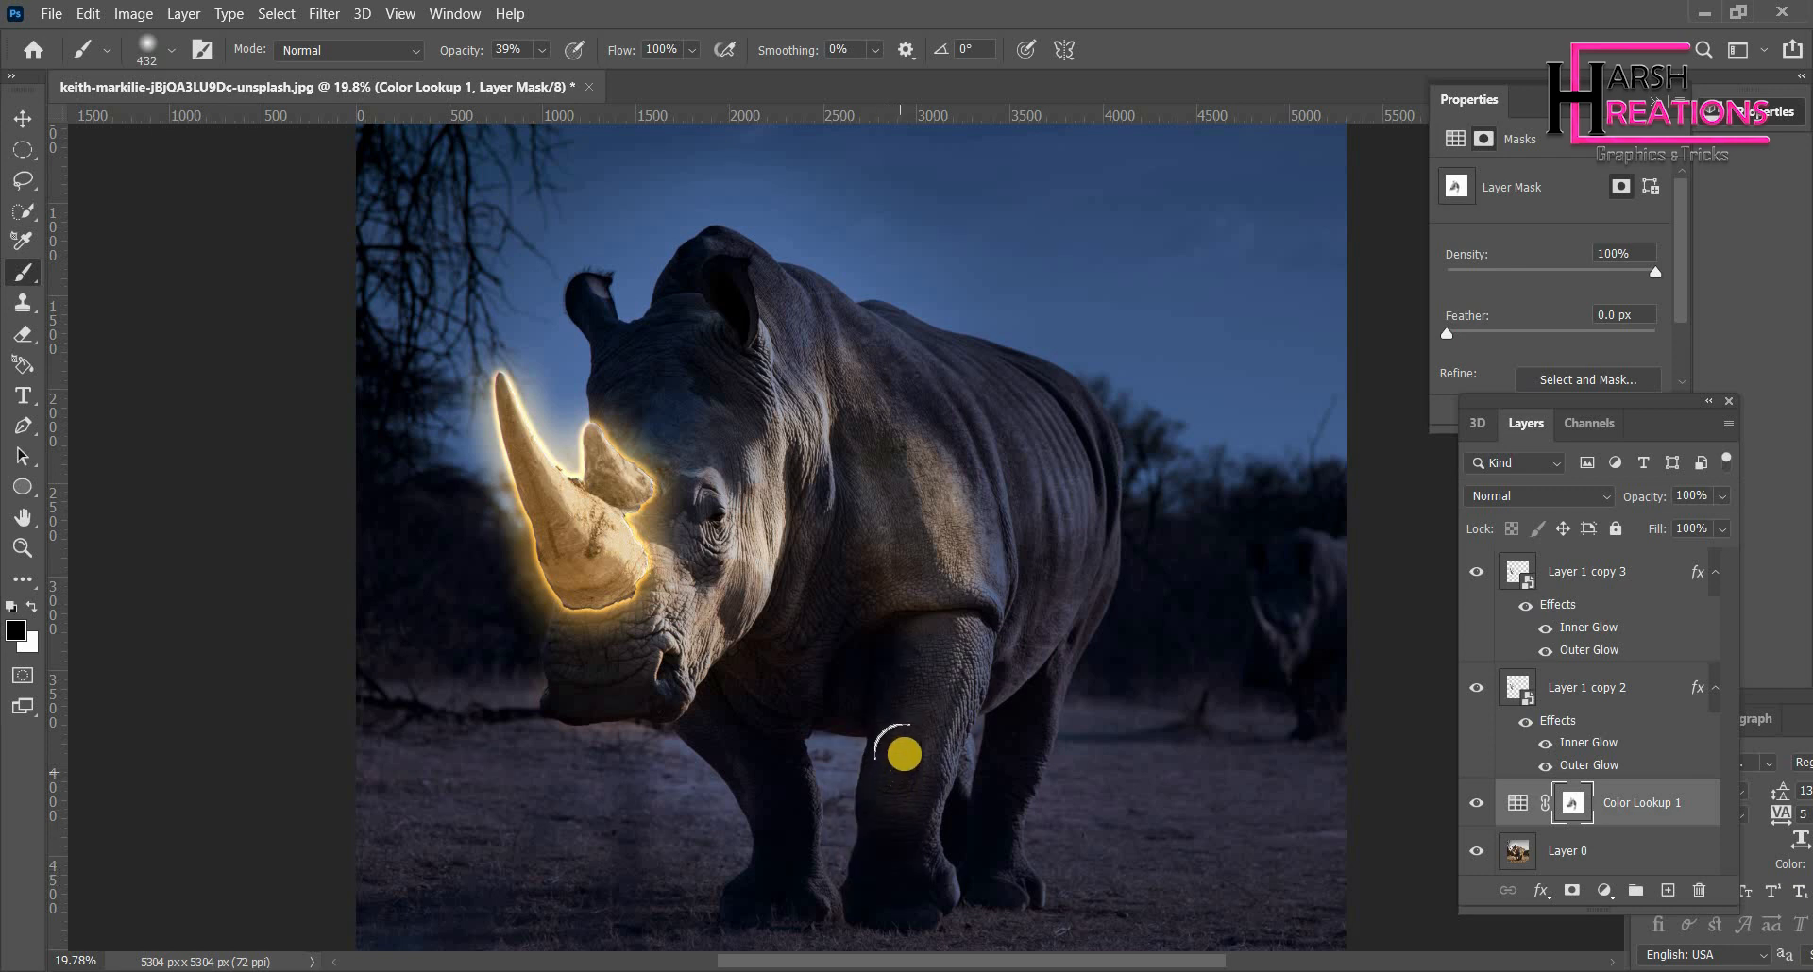
mouse_move(903, 753)
mouse_down()
mouse_move(881, 872)
mouse_move(902, 862)
mouse_move(954, 634)
mouse_move(930, 723)
mouse_move(924, 627)
mouse_move(927, 680)
mouse_move(887, 590)
mouse_move(794, 698)
mouse_move(778, 871)
mouse_move(738, 552)
mouse_move(684, 403)
mouse_move(729, 311)
mouse_move(662, 422)
mouse_move(645, 429)
mouse_move(615, 370)
mouse_move(615, 419)
mouse_move(656, 449)
mouse_move(692, 405)
mouse_move(668, 478)
mouse_move(680, 532)
mouse_move(769, 566)
mouse_up()
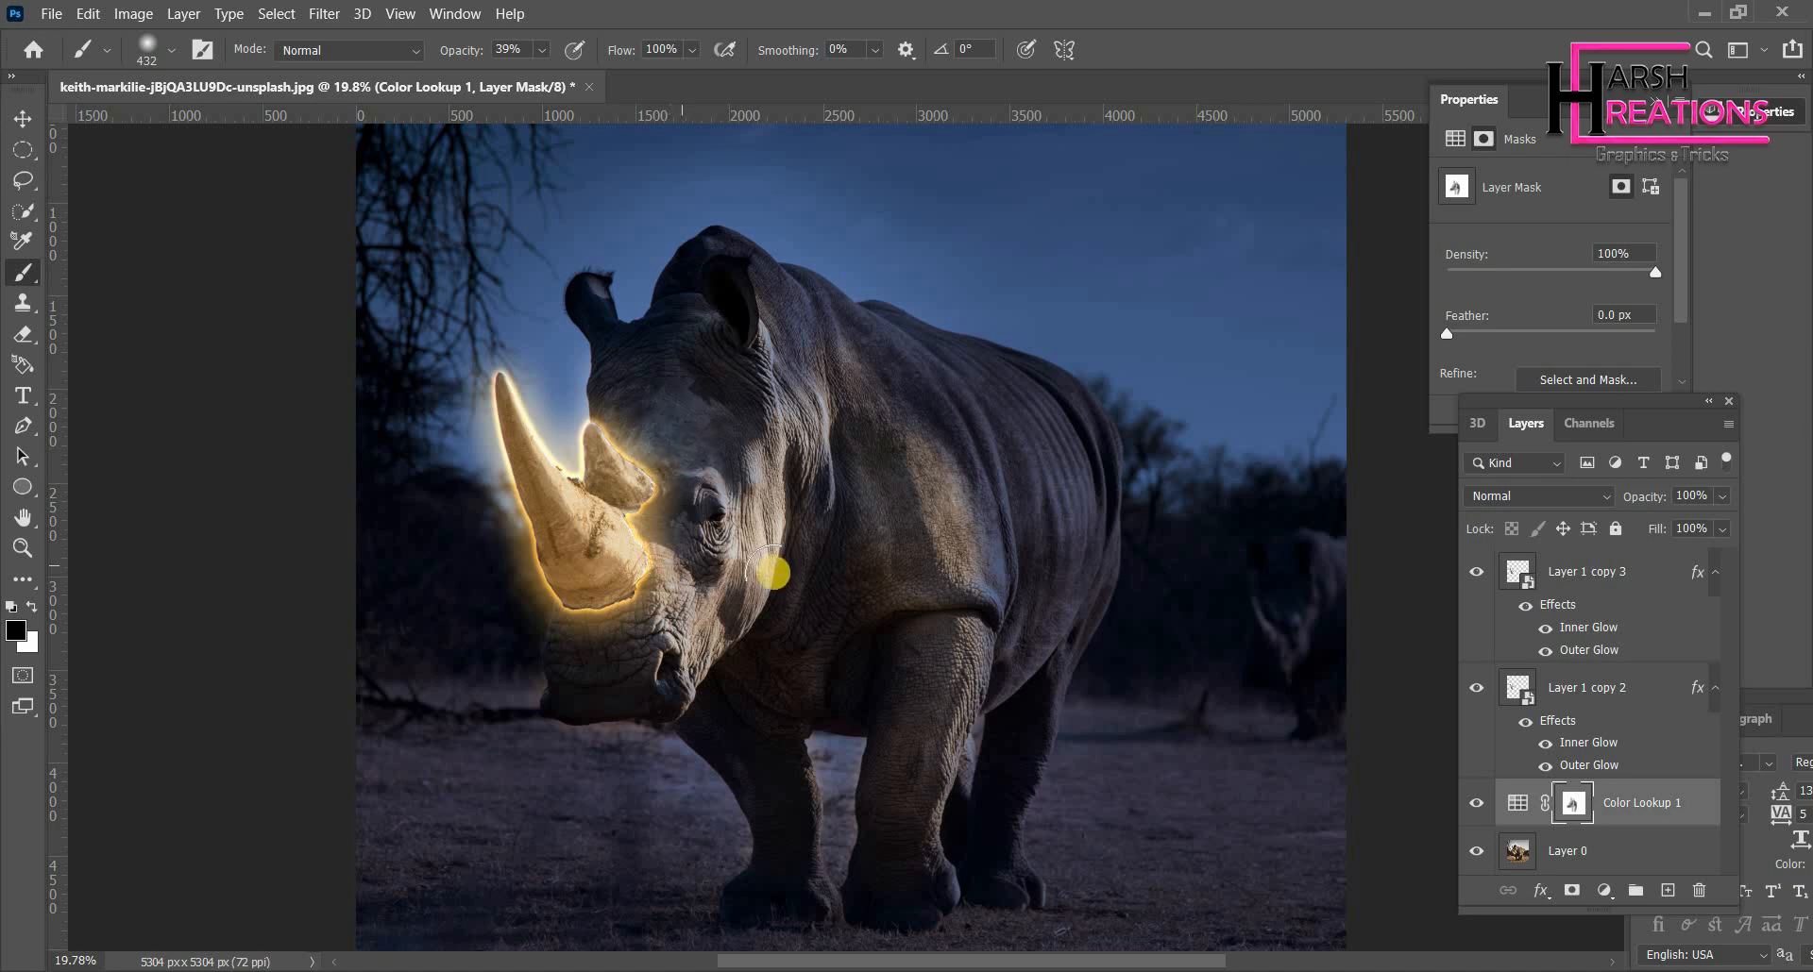
- Create a new empty layer above the Color Lookup adjustment
scroll(768, 567, down, 1)
click(24, 120)
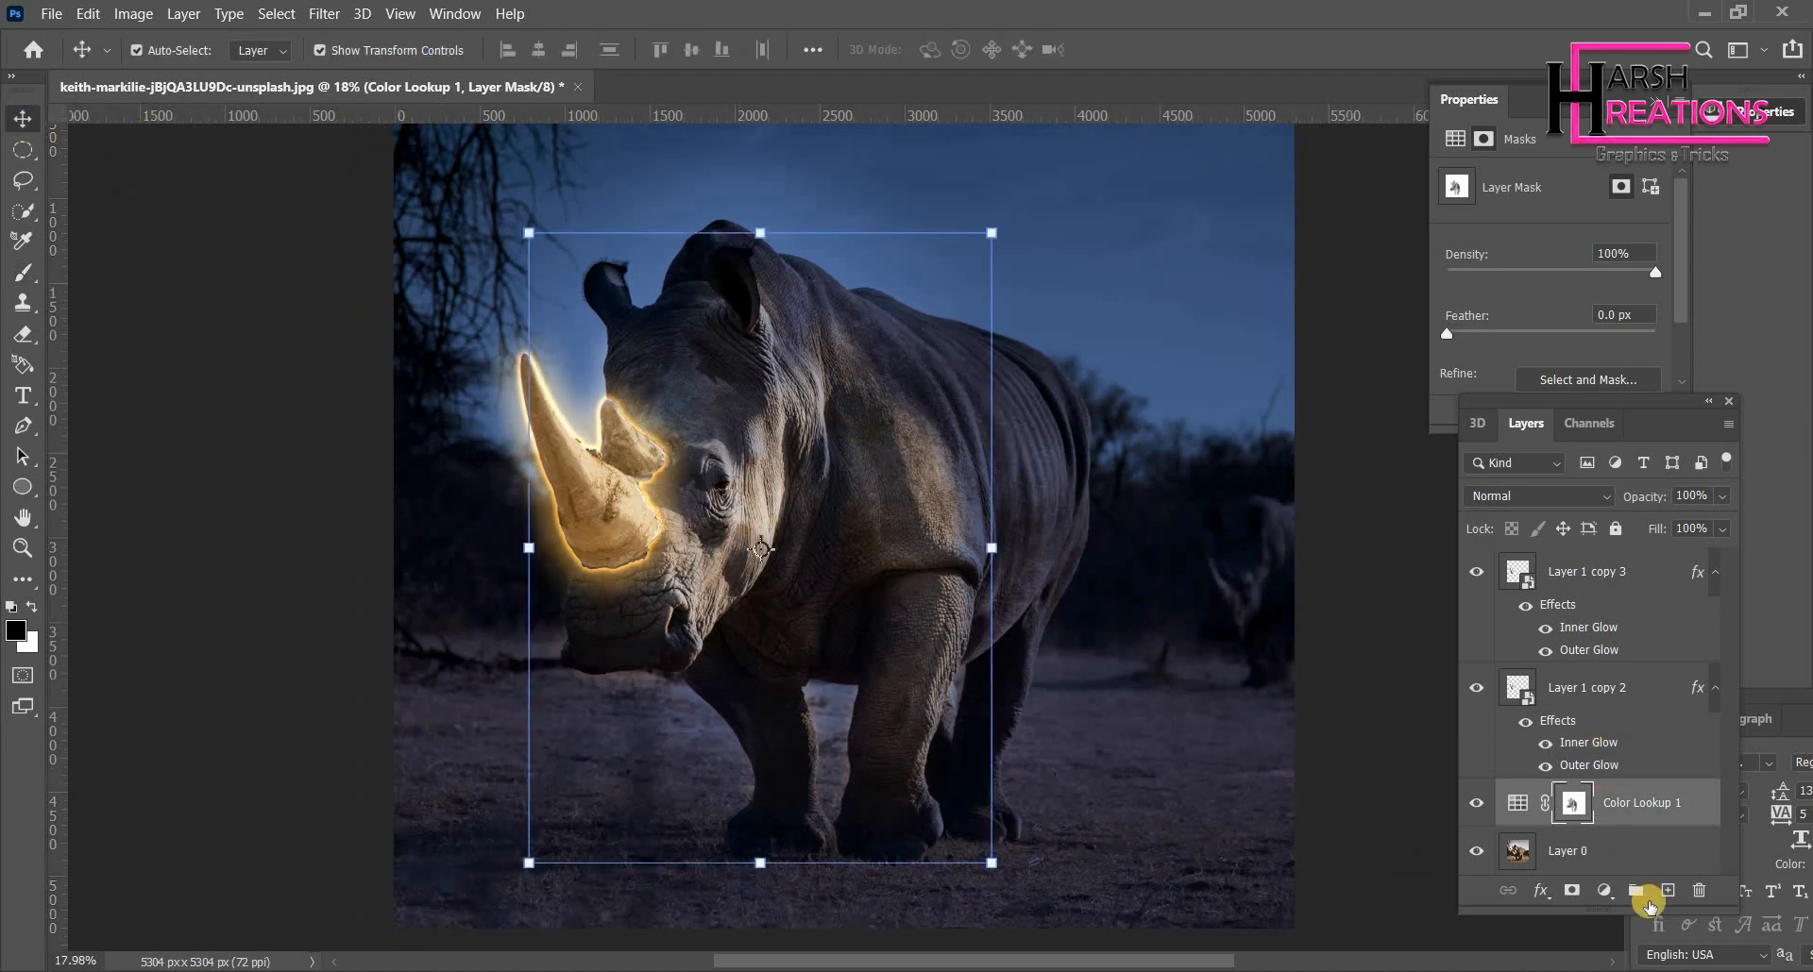
click(1667, 890)
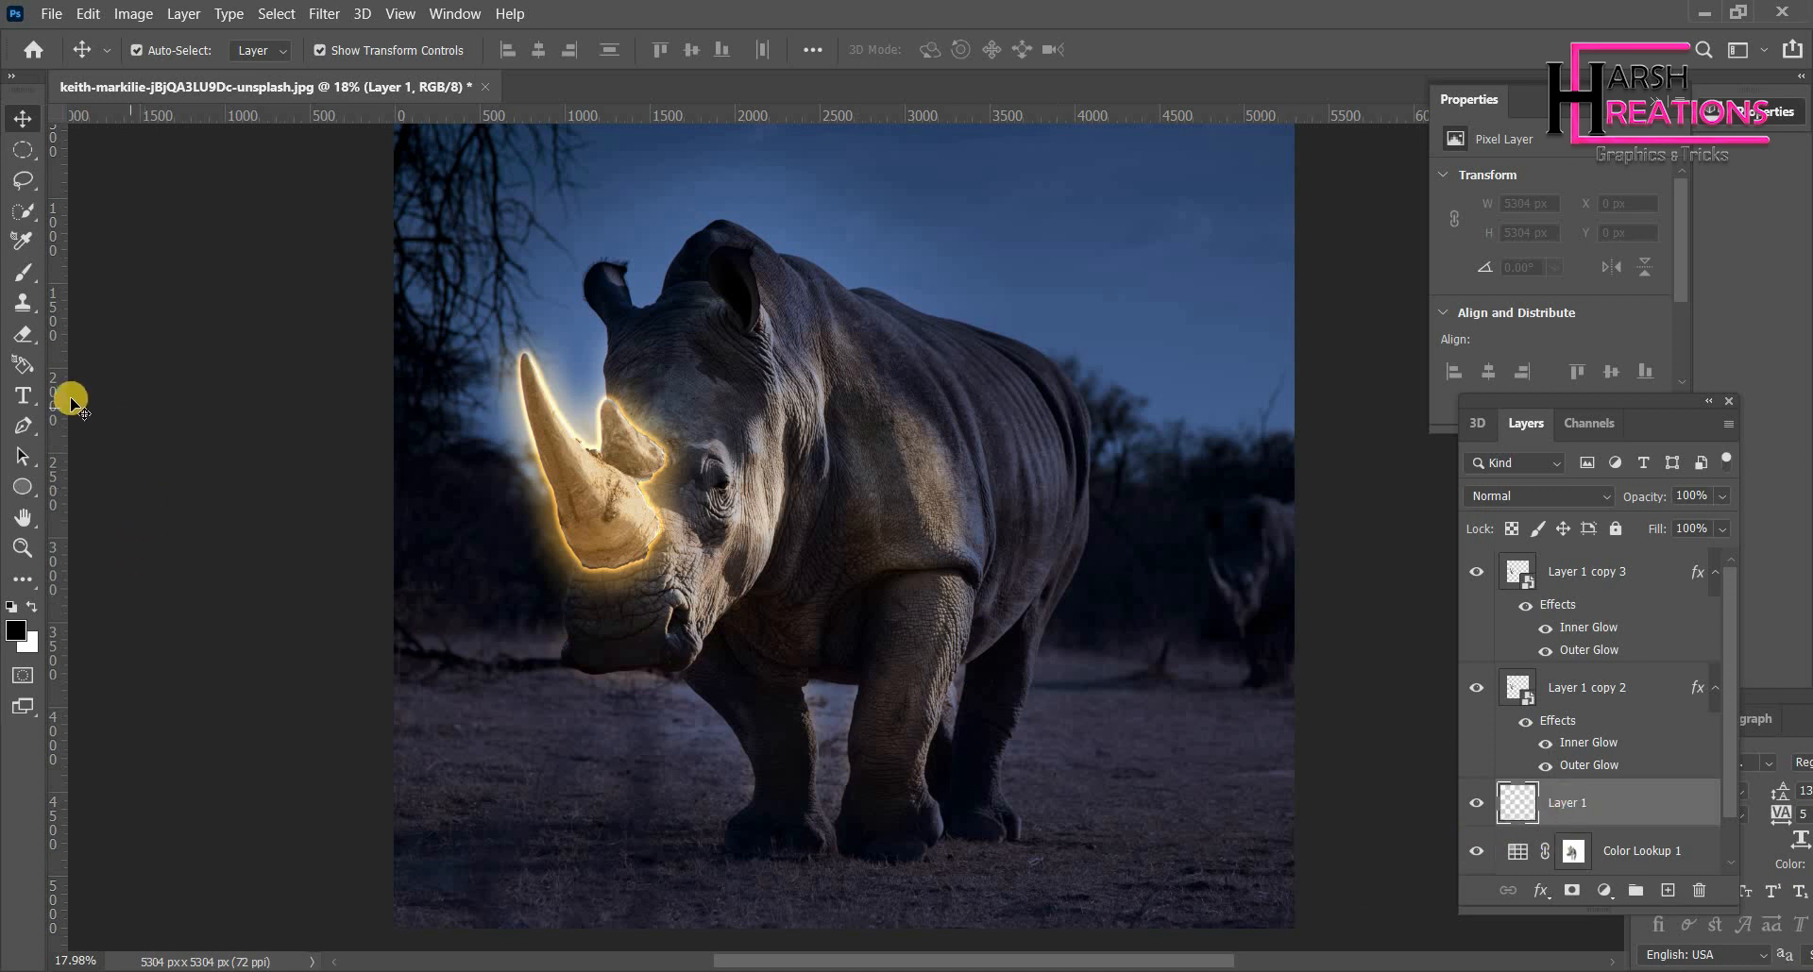
- Switch to the Brush tool and enlarge the soft round brush to 1811 px
click(22, 272)
right_click(707, 414)
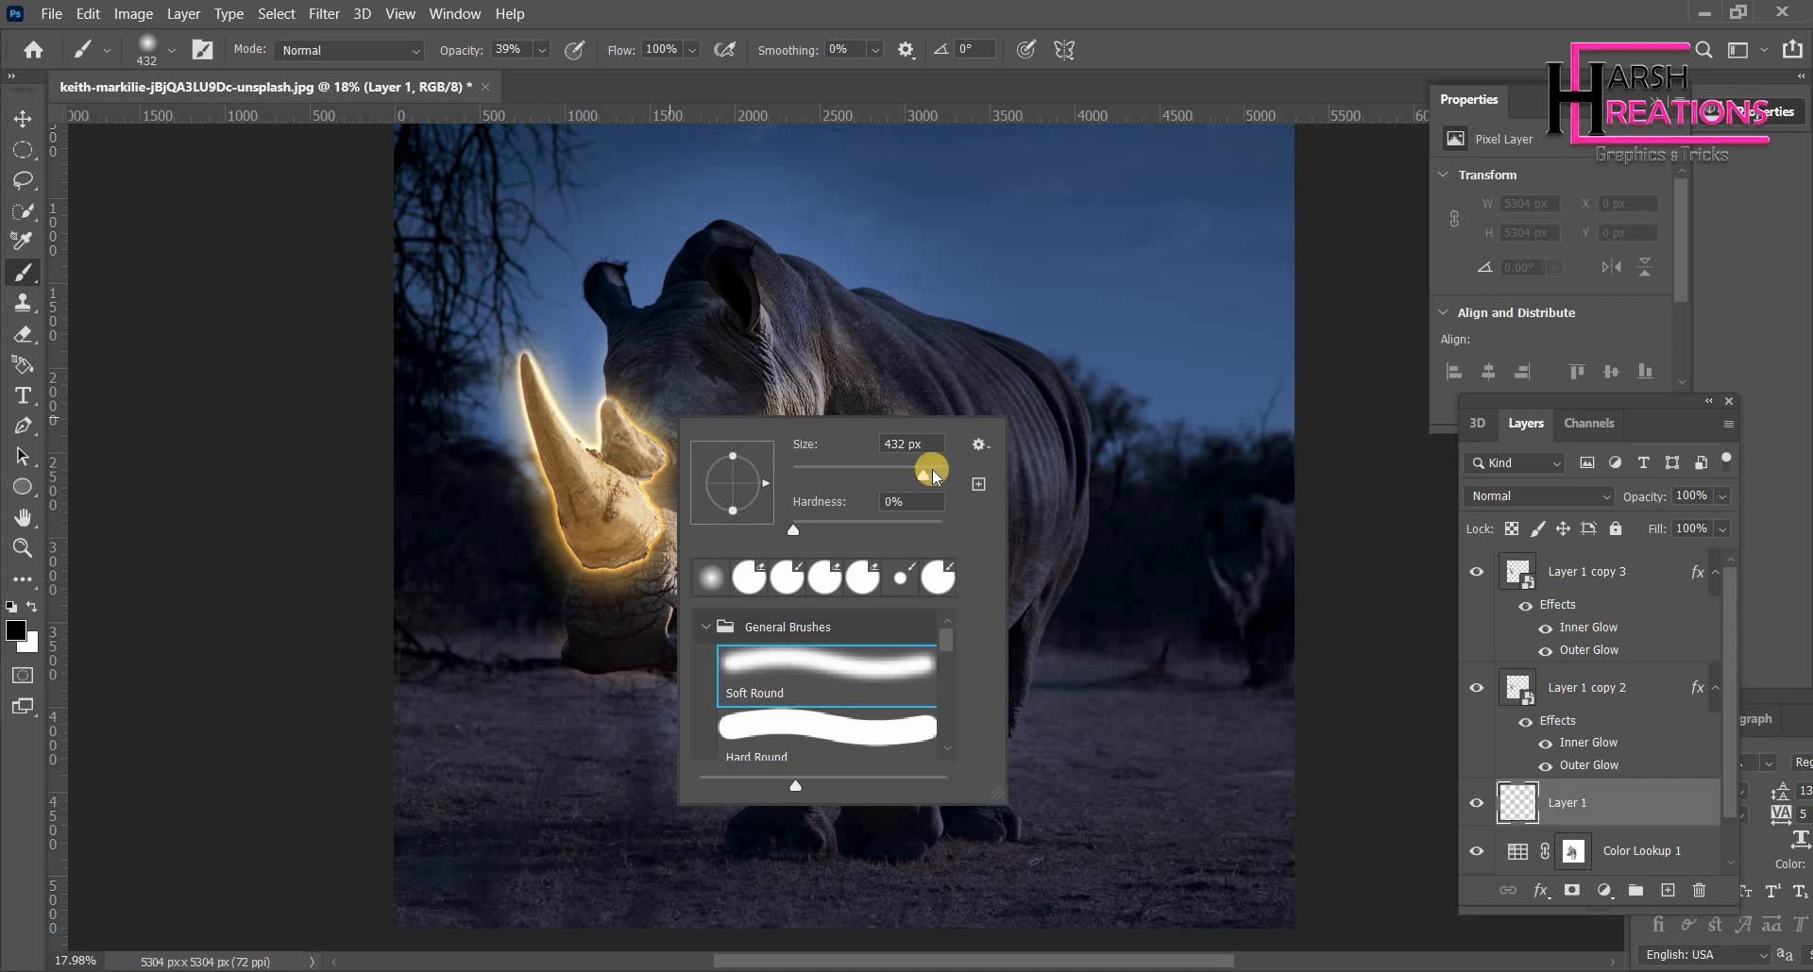
drag(932, 468, 936, 470)
key(Return)
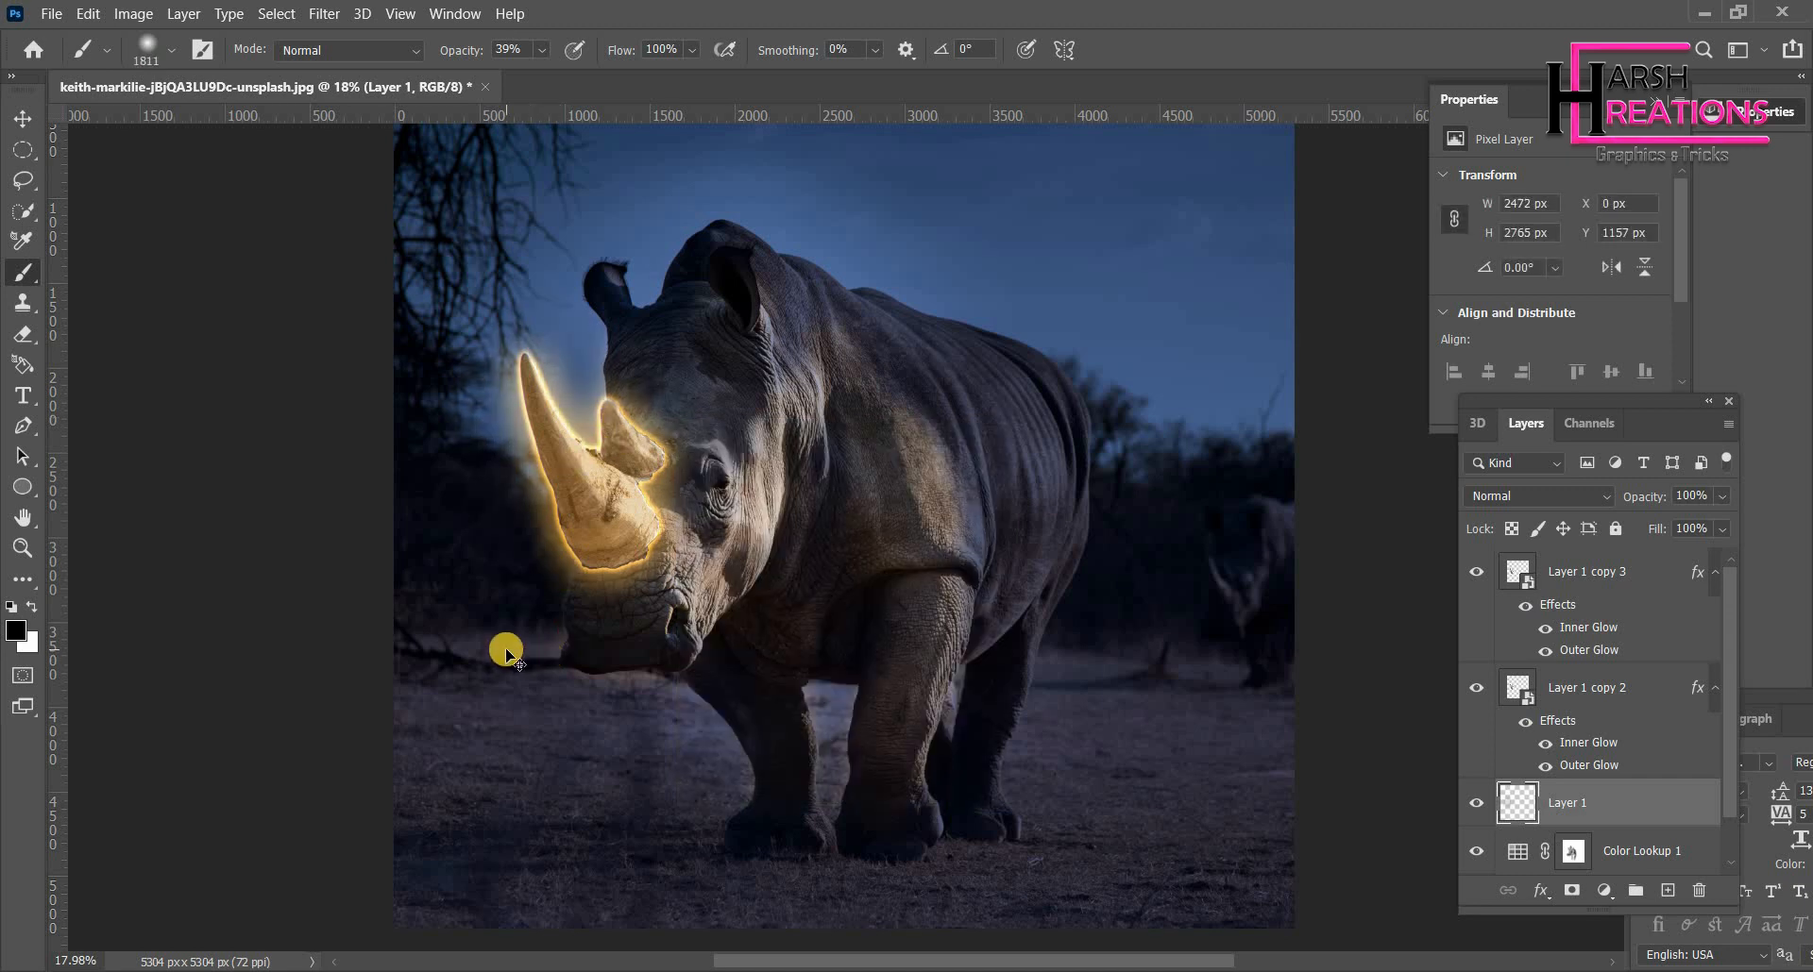
key(ctrl+z)
click(22, 243)
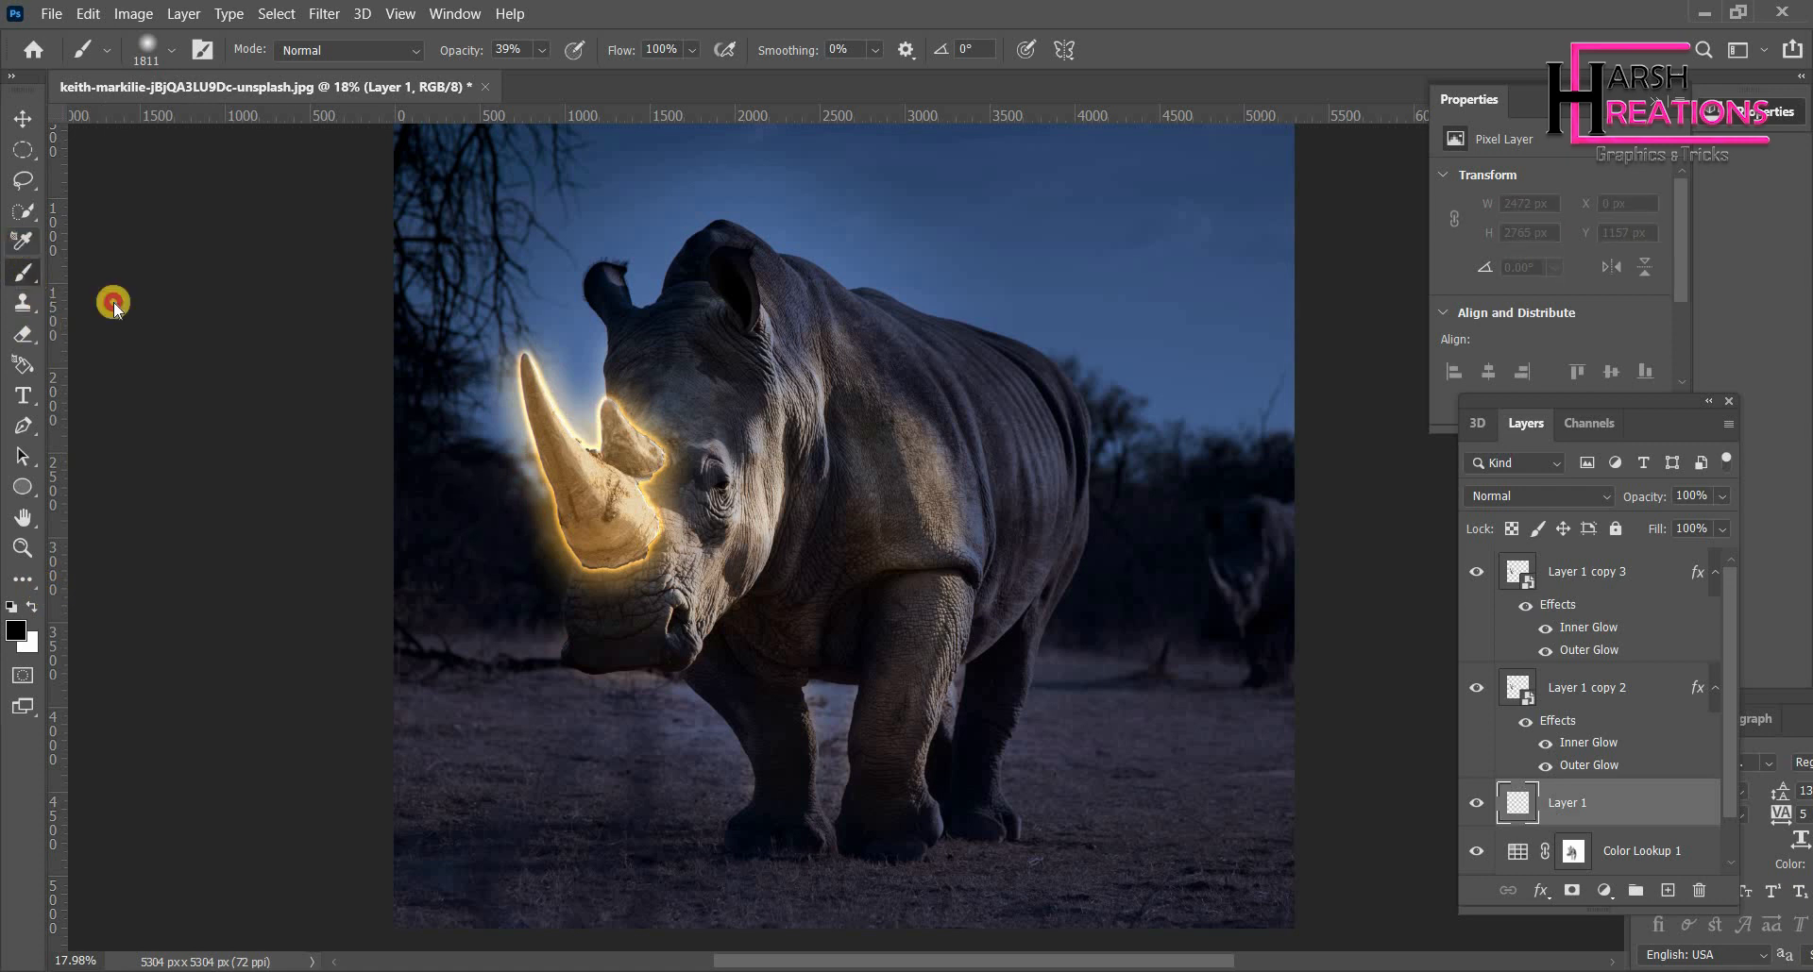
click(113, 303)
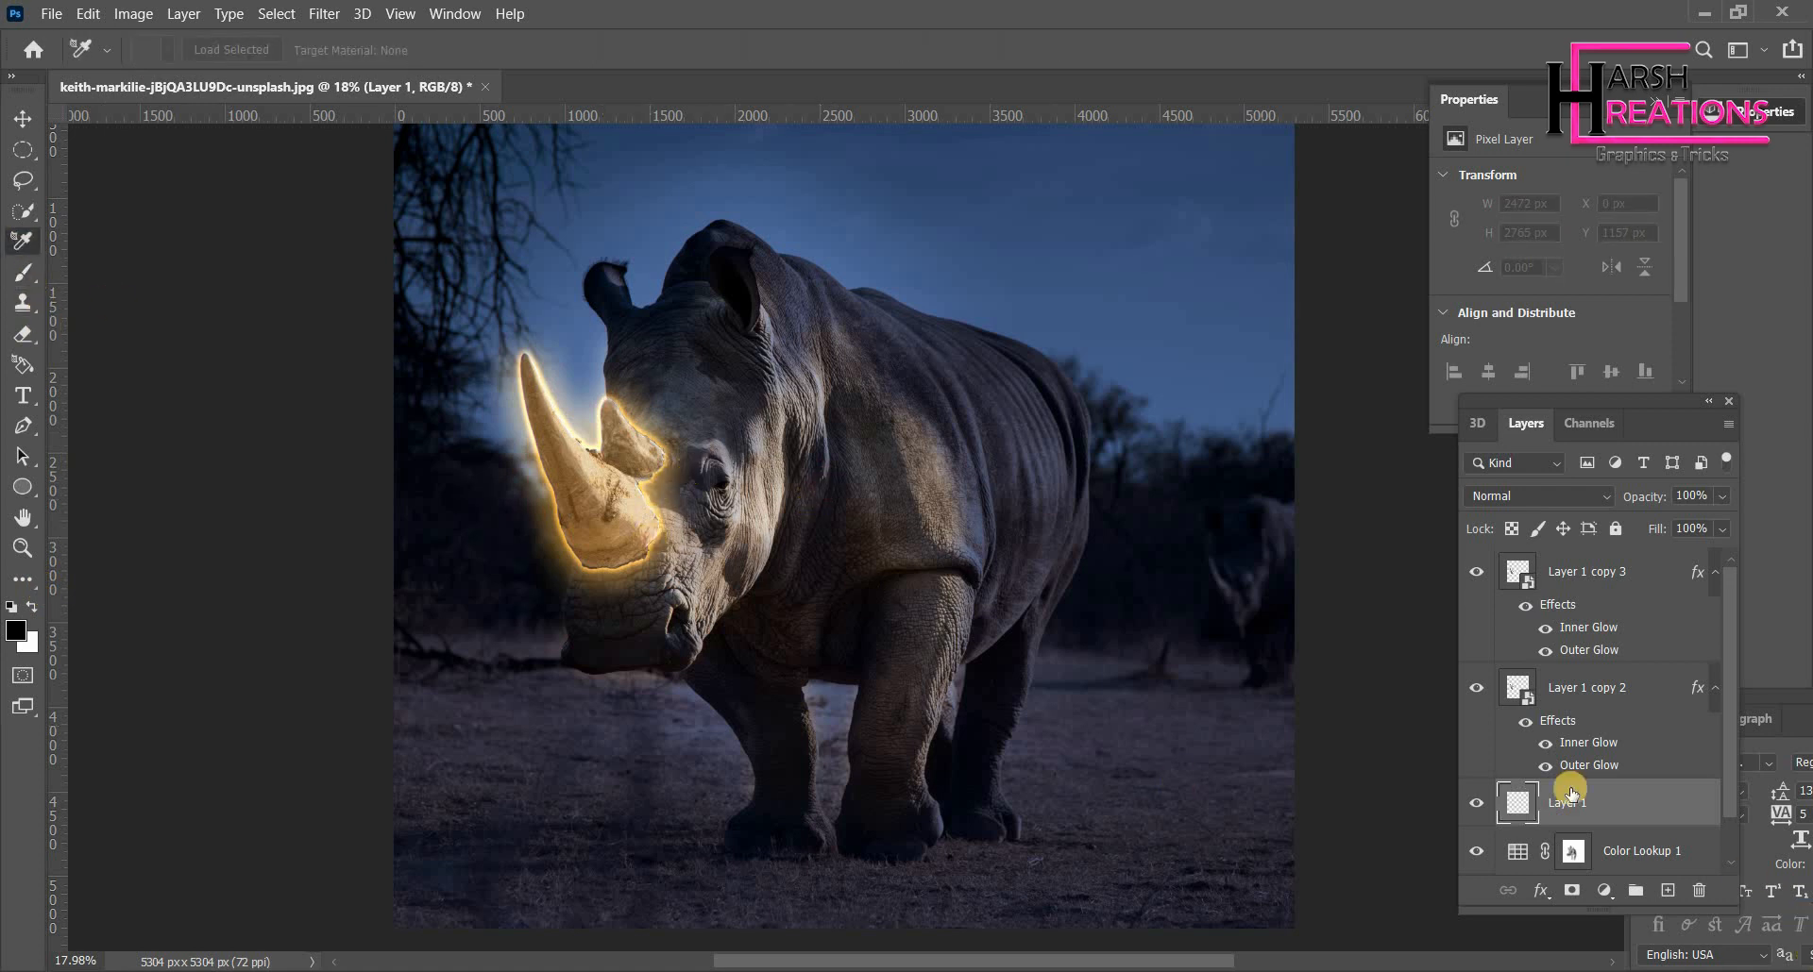
click(22, 118)
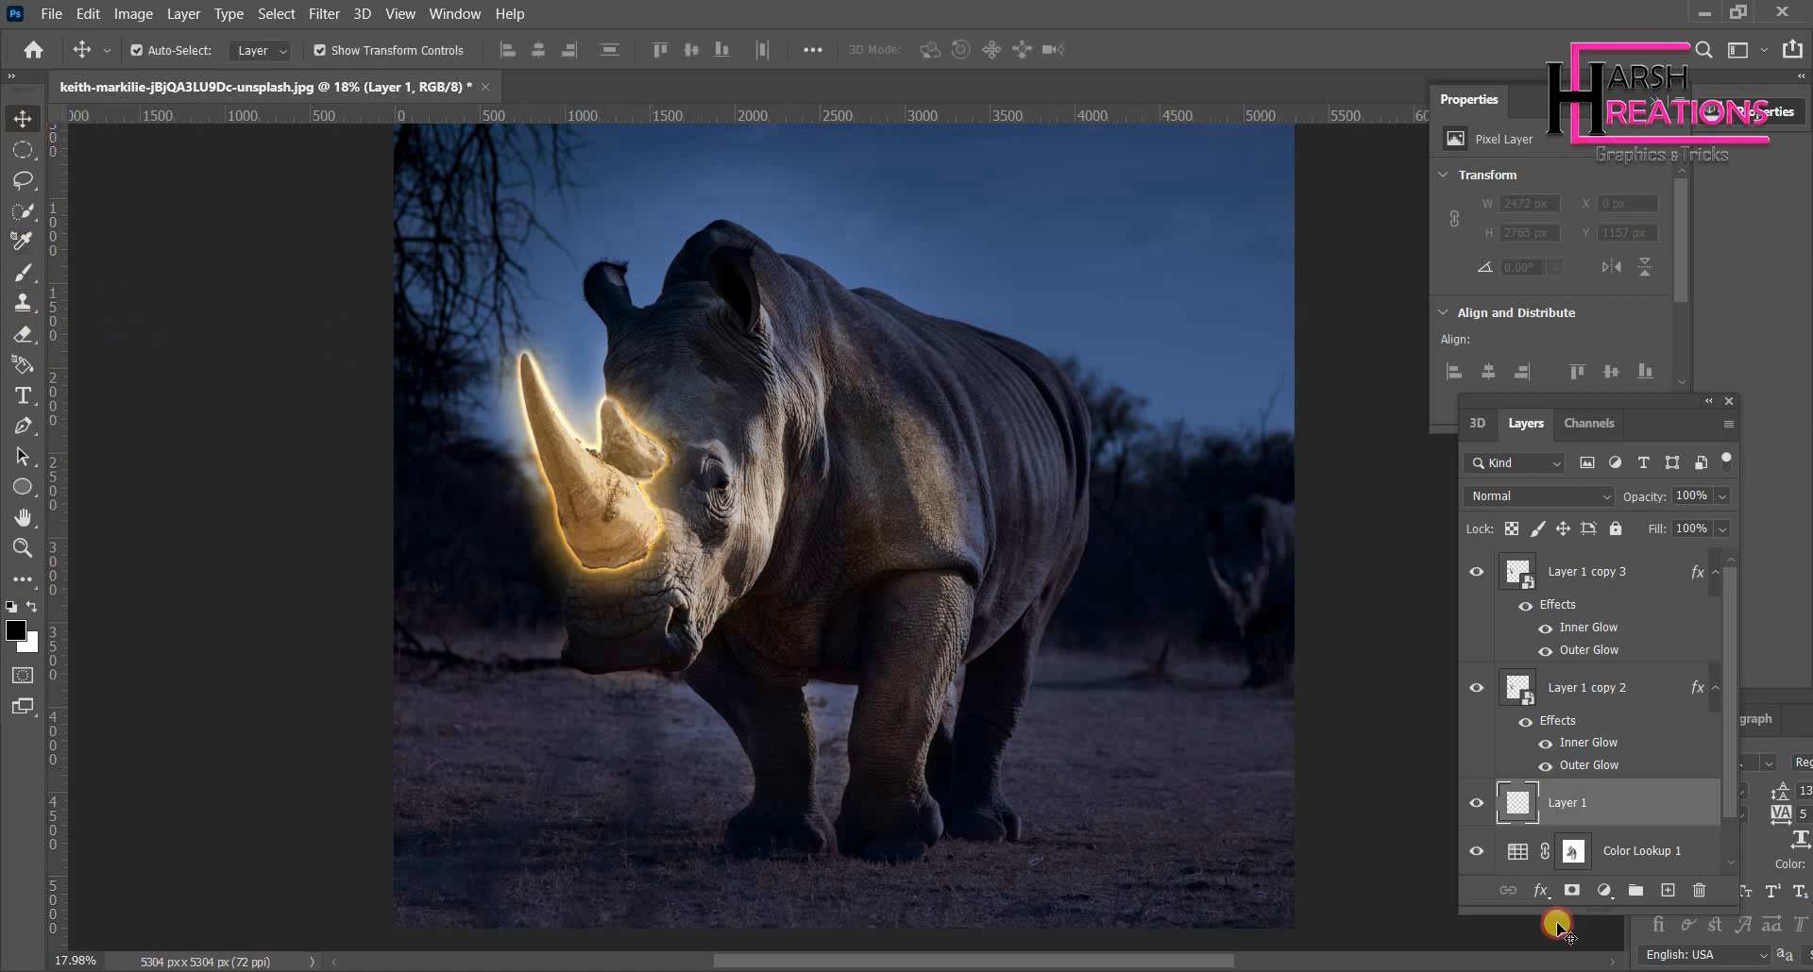
click(23, 243)
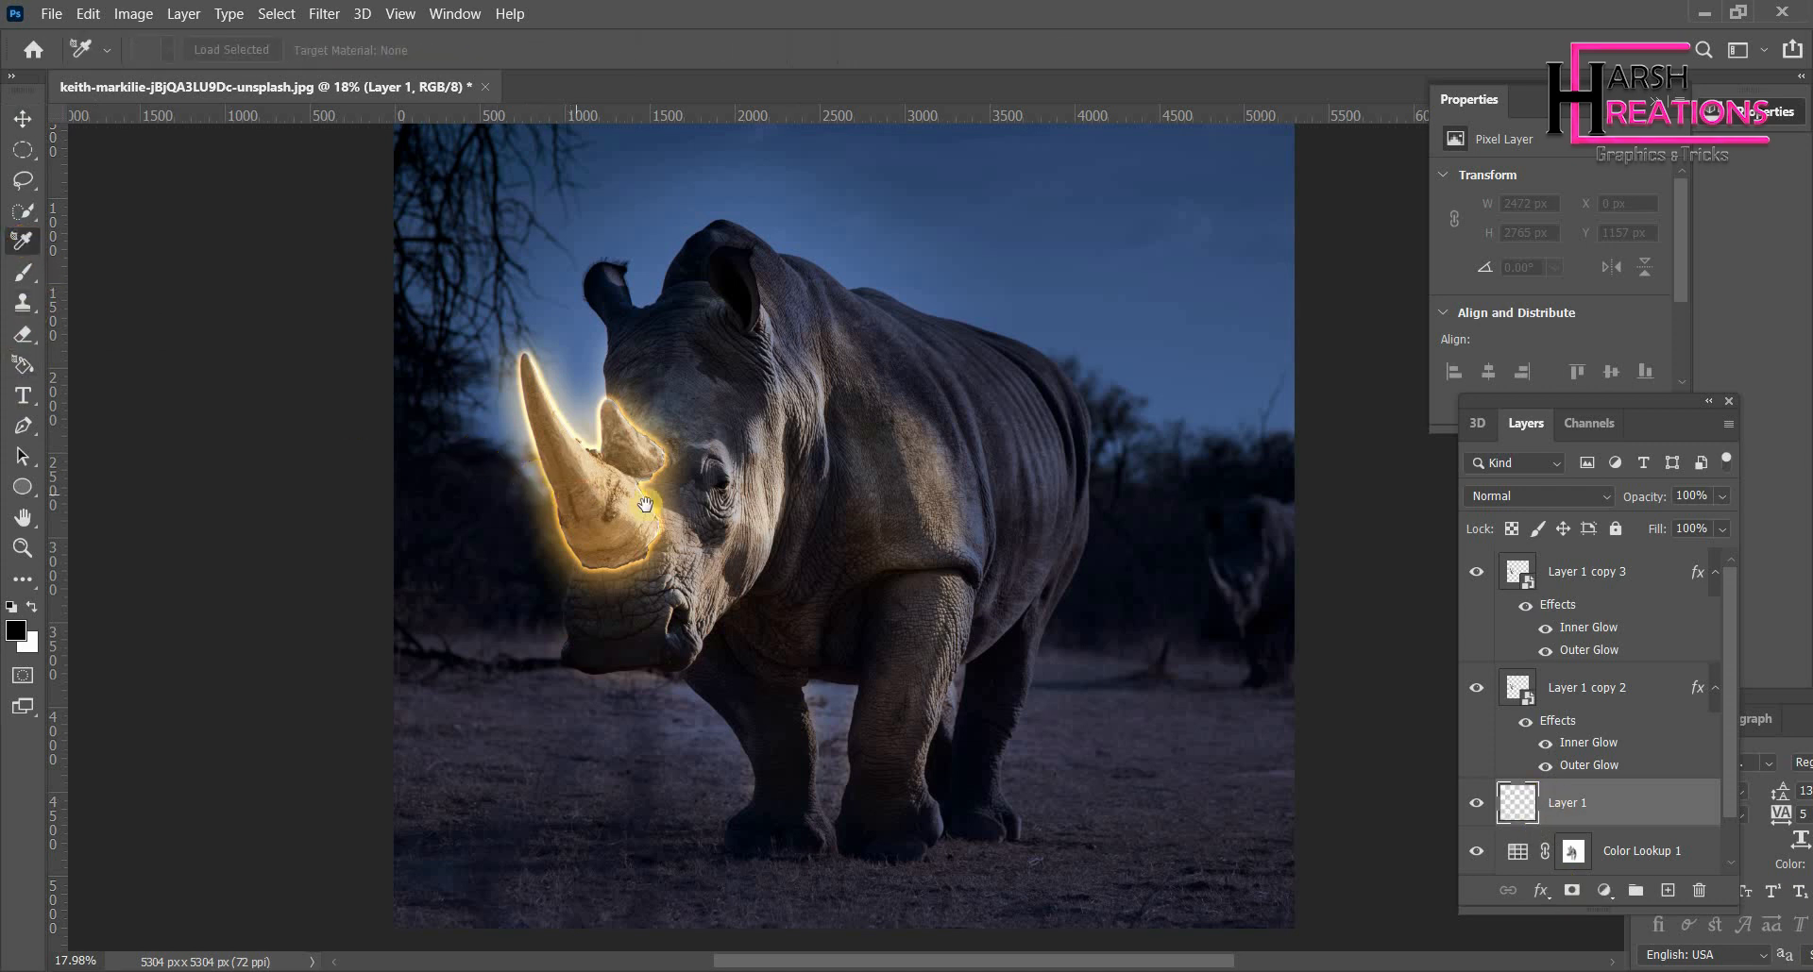
scroll(1567, 841, down, 2)
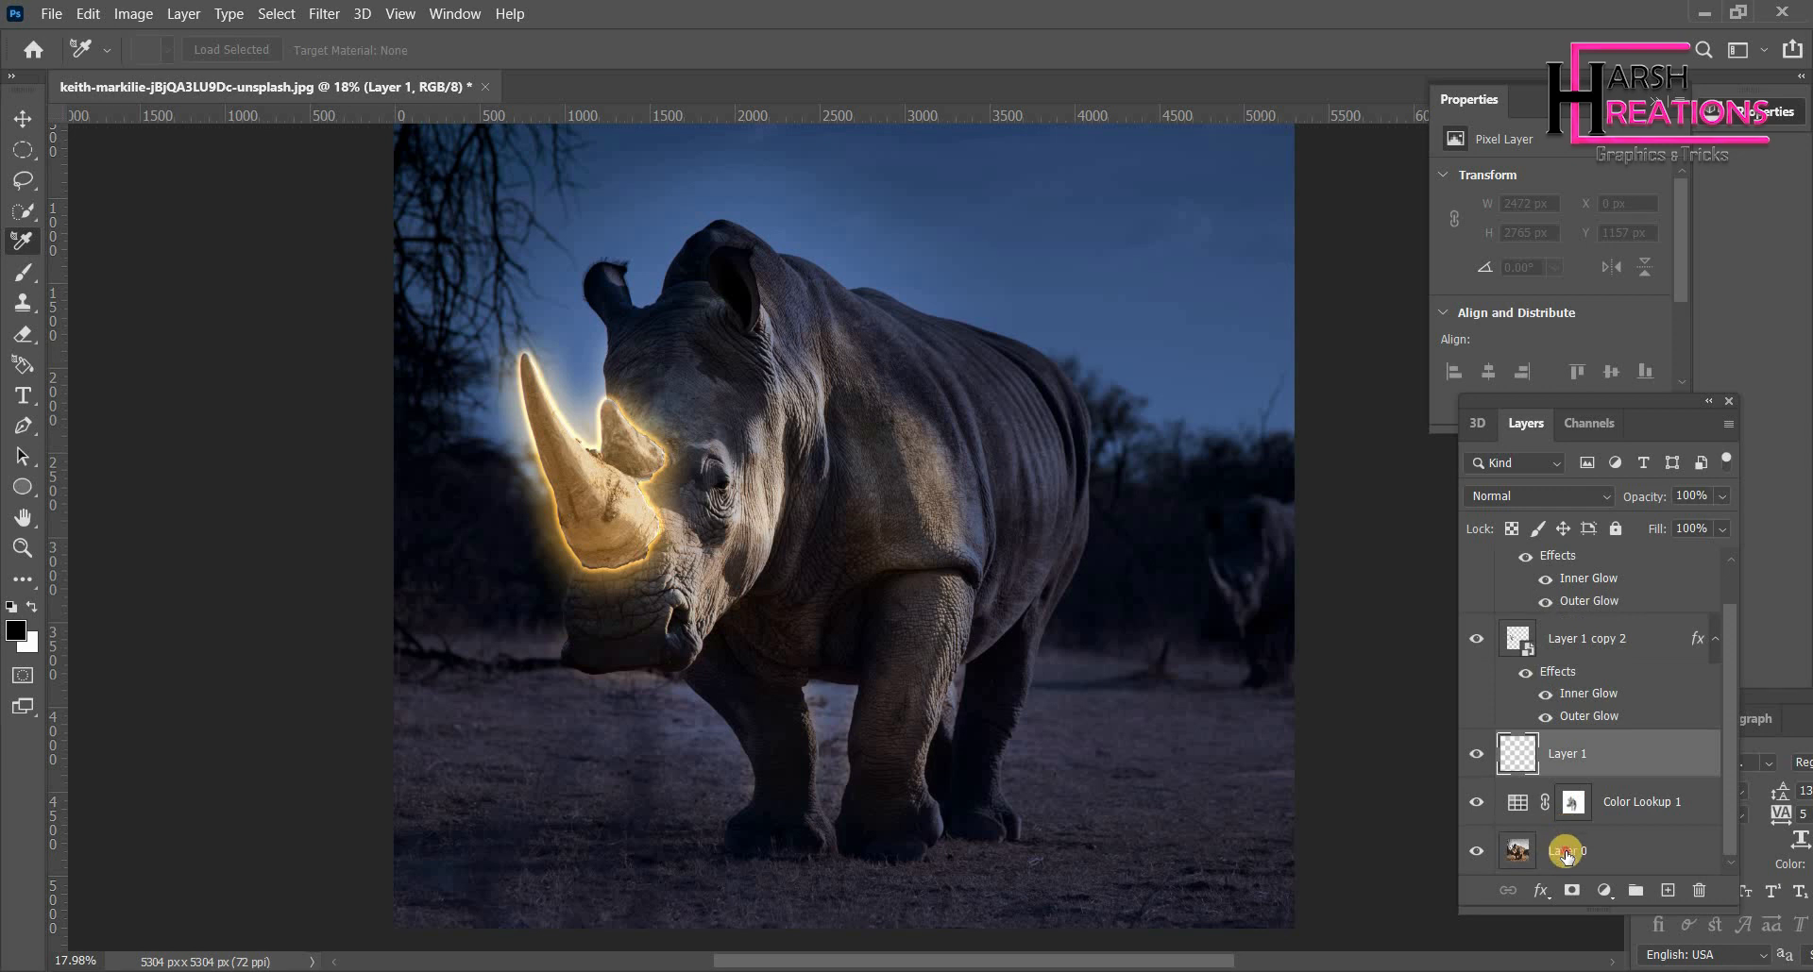
- Select Layer 0 and set the foreground colour to pale yellow ffffca by sampling the horn's glow
click(1567, 853)
click(71, 170)
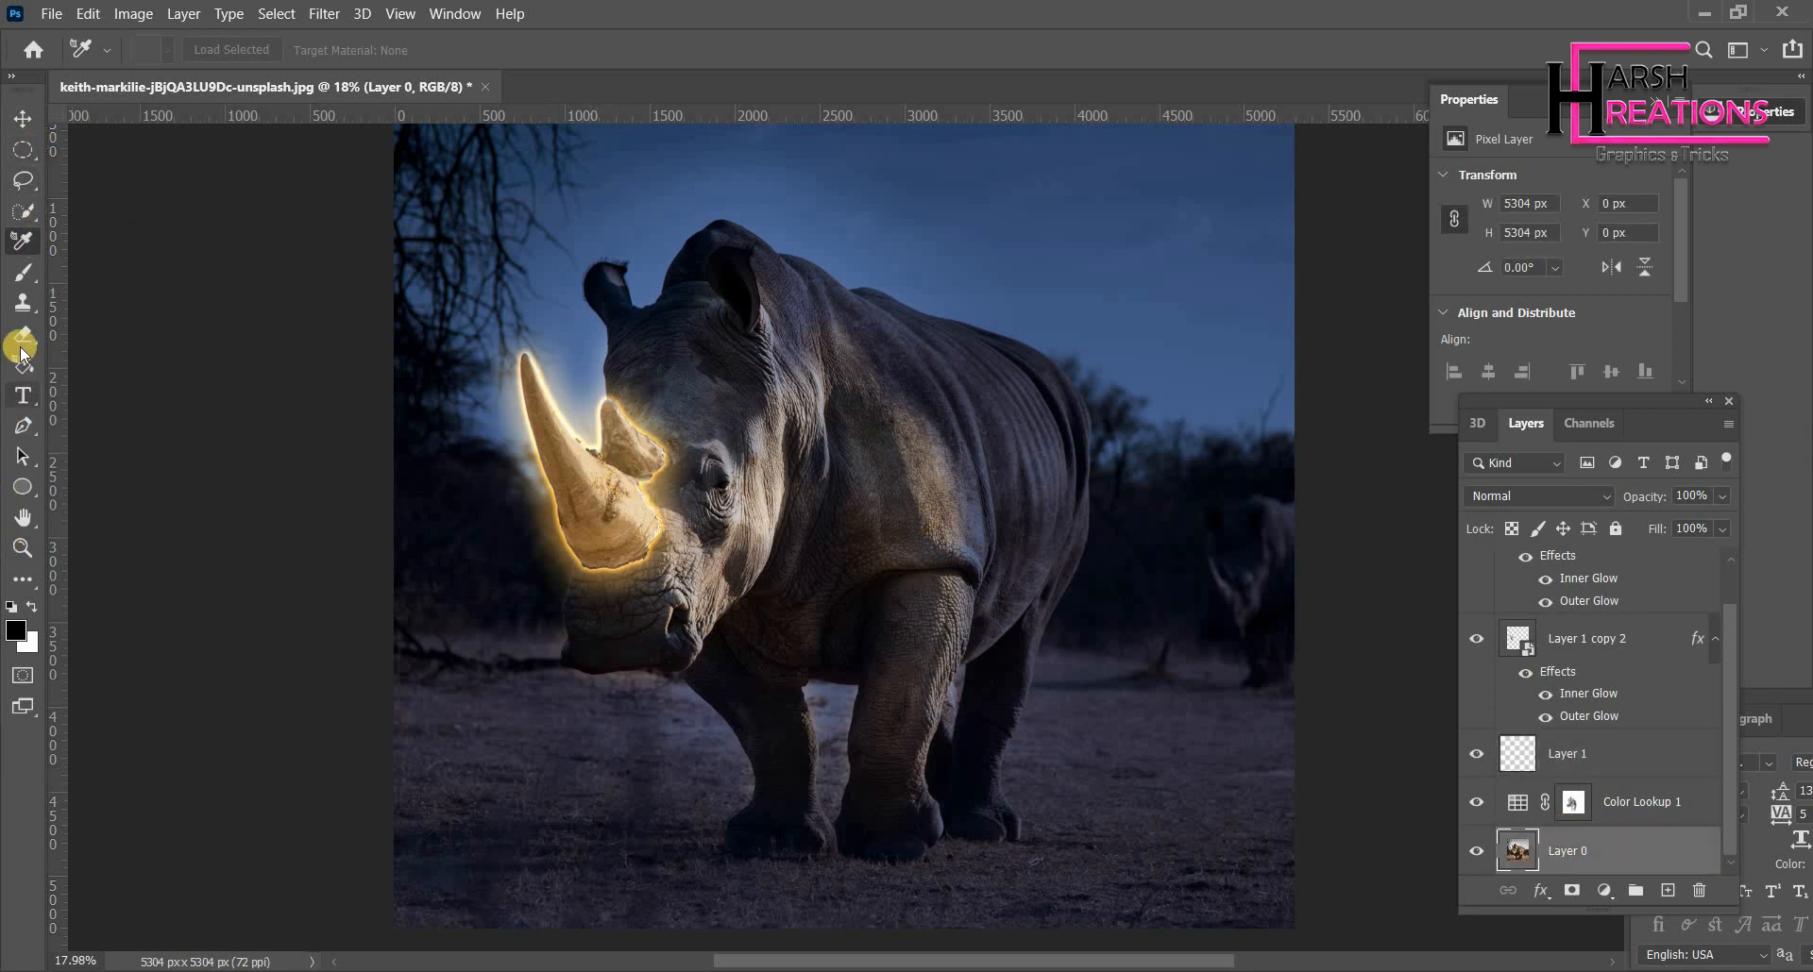
click(22, 272)
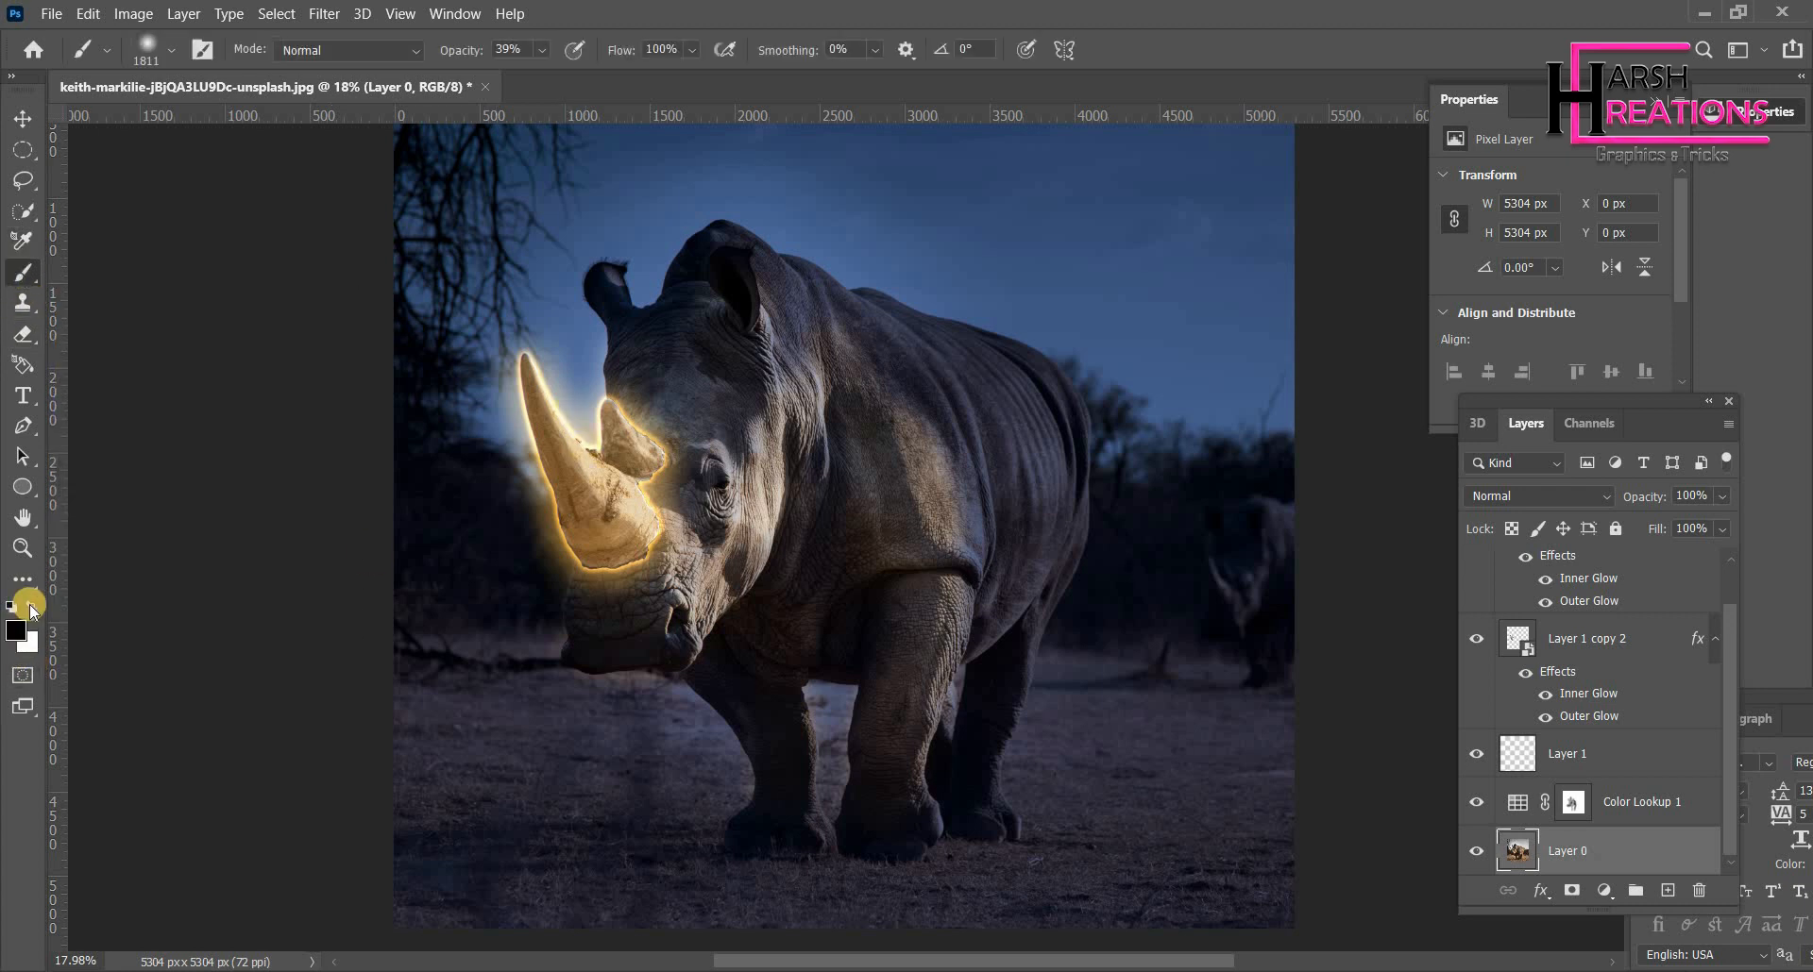
click(21, 630)
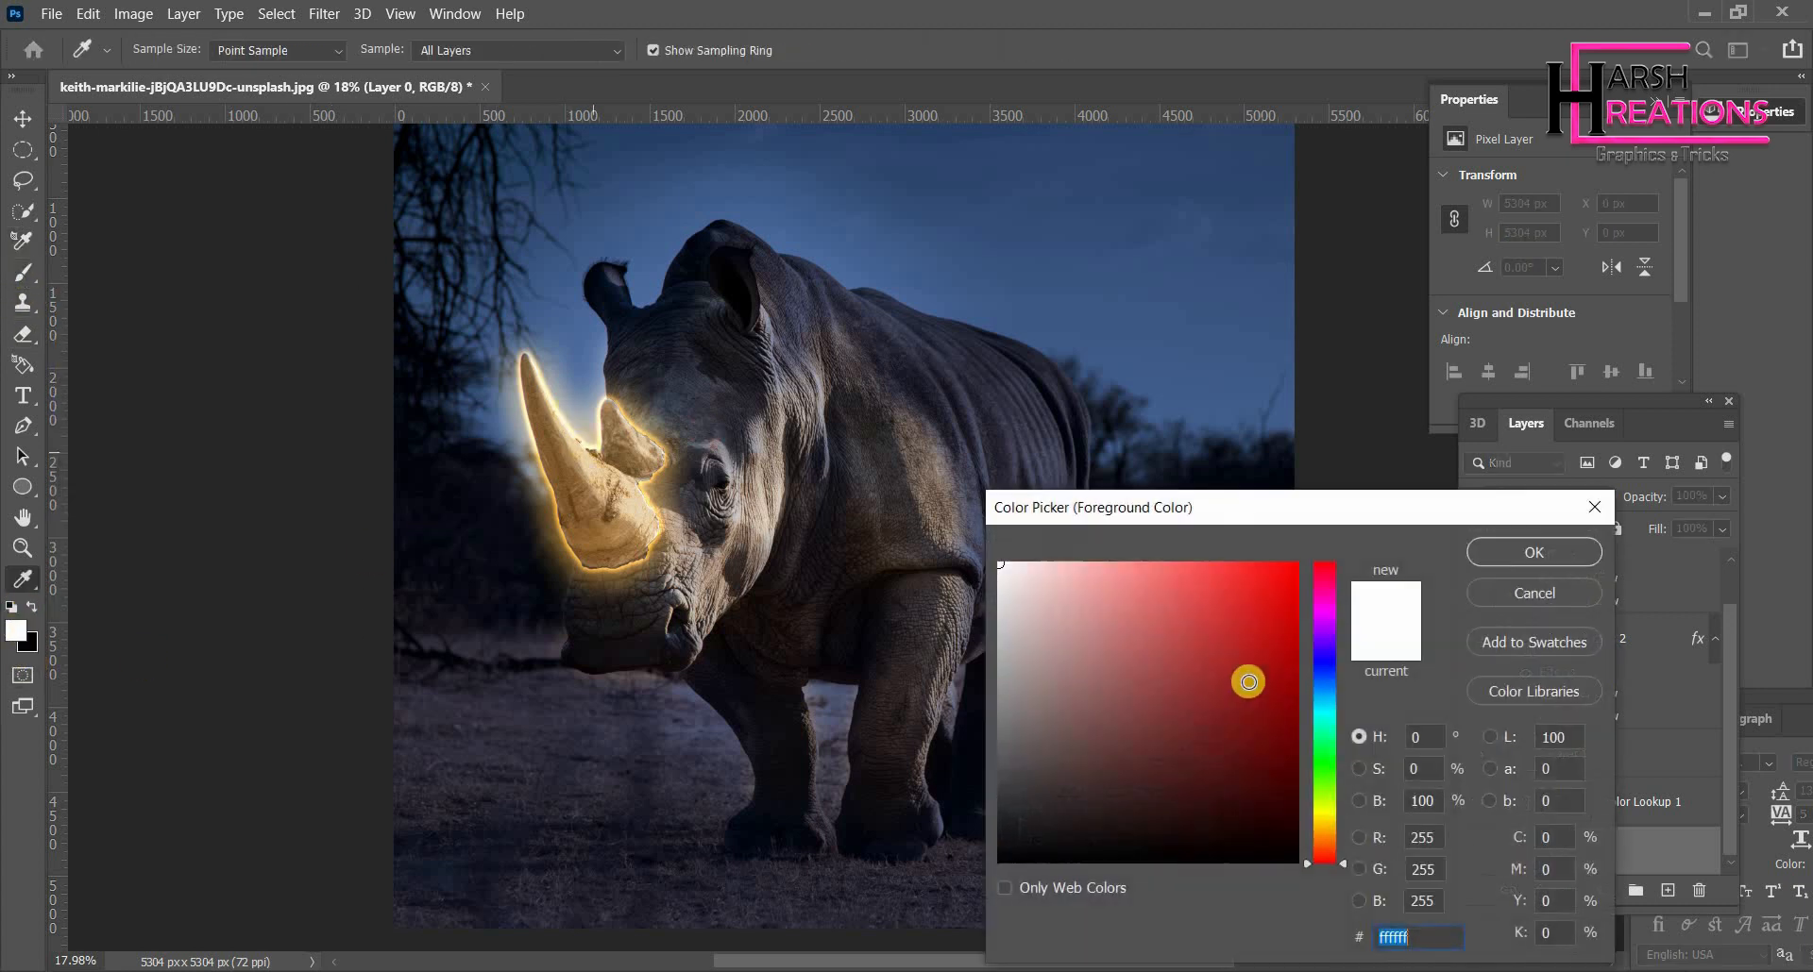
drag(578, 433, 952, 546)
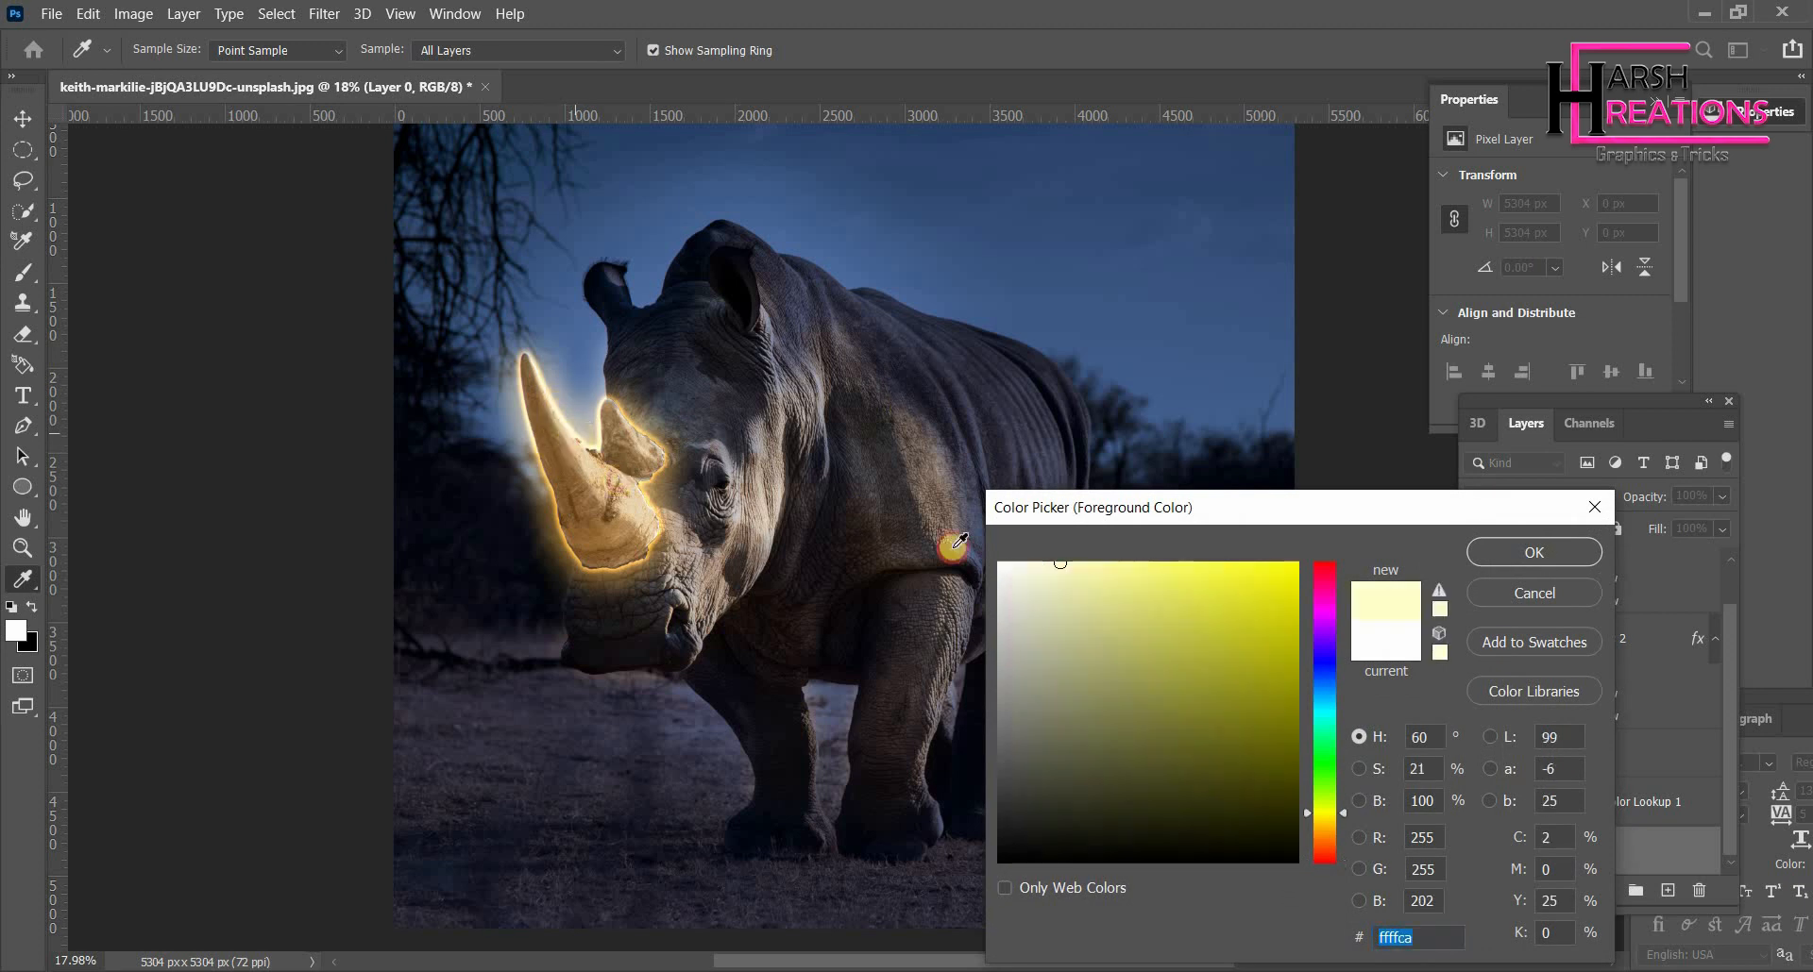
click(1496, 560)
- Paint two light dabs near the horn on Layer 0, then undo both
key(b)
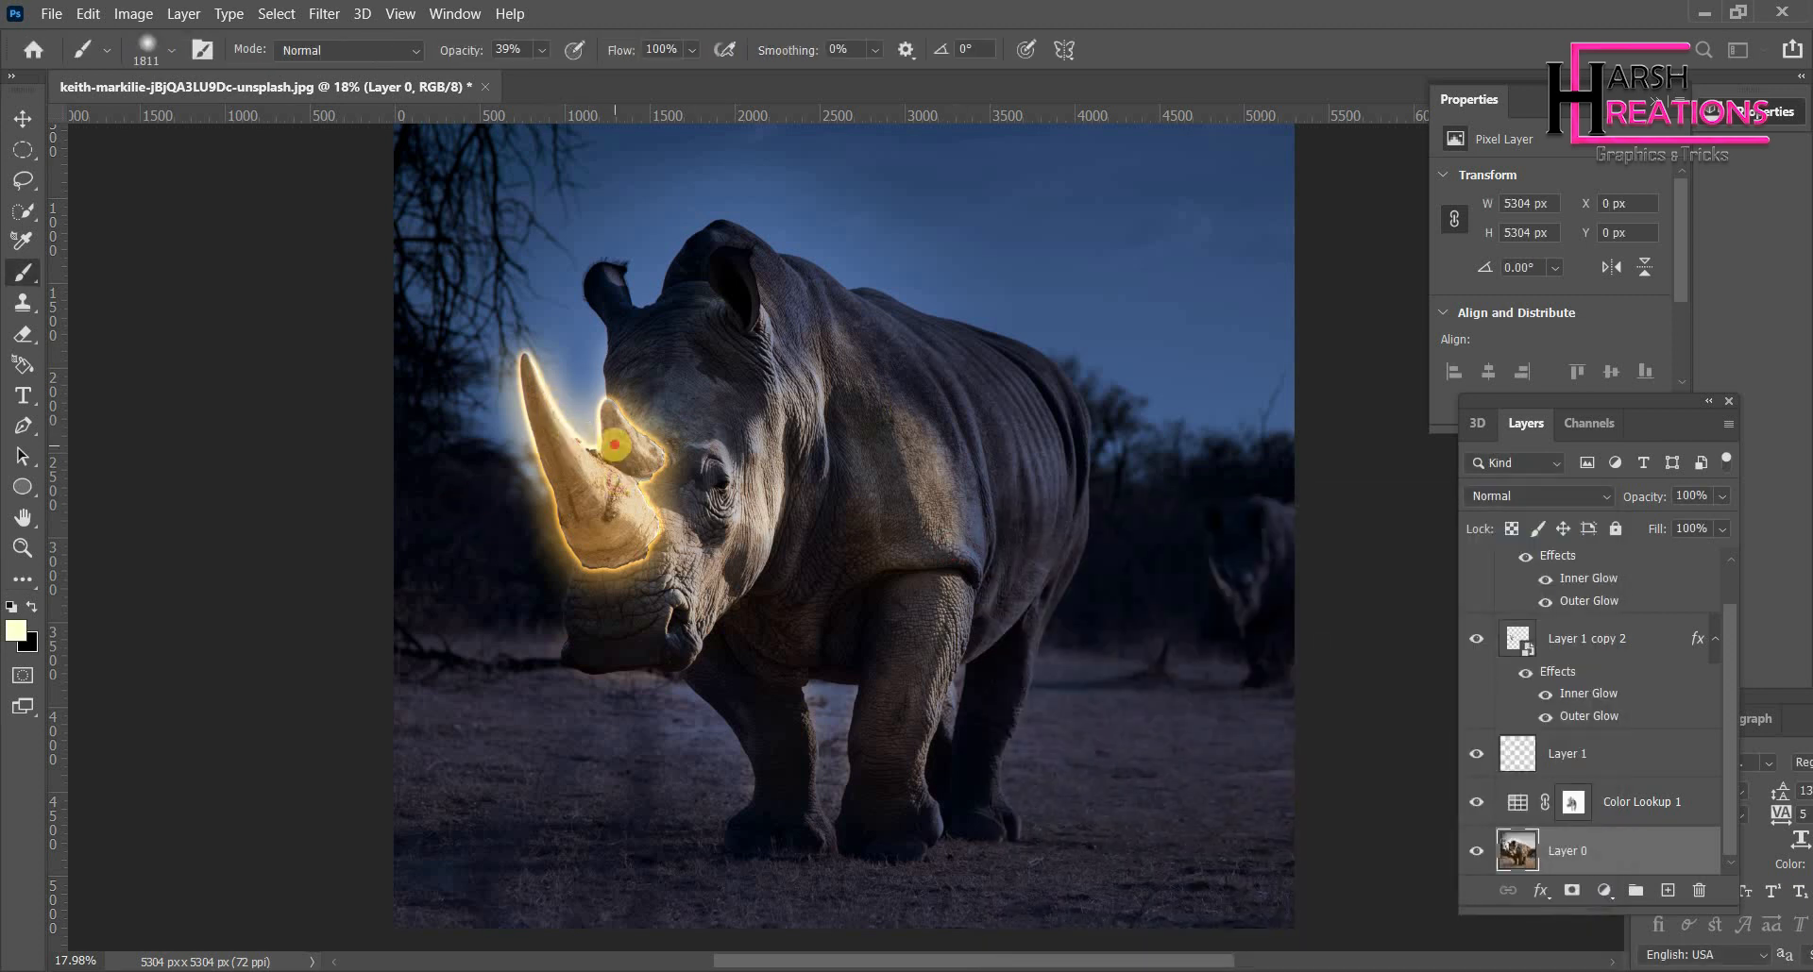
click(614, 443)
click(615, 443)
click(615, 444)
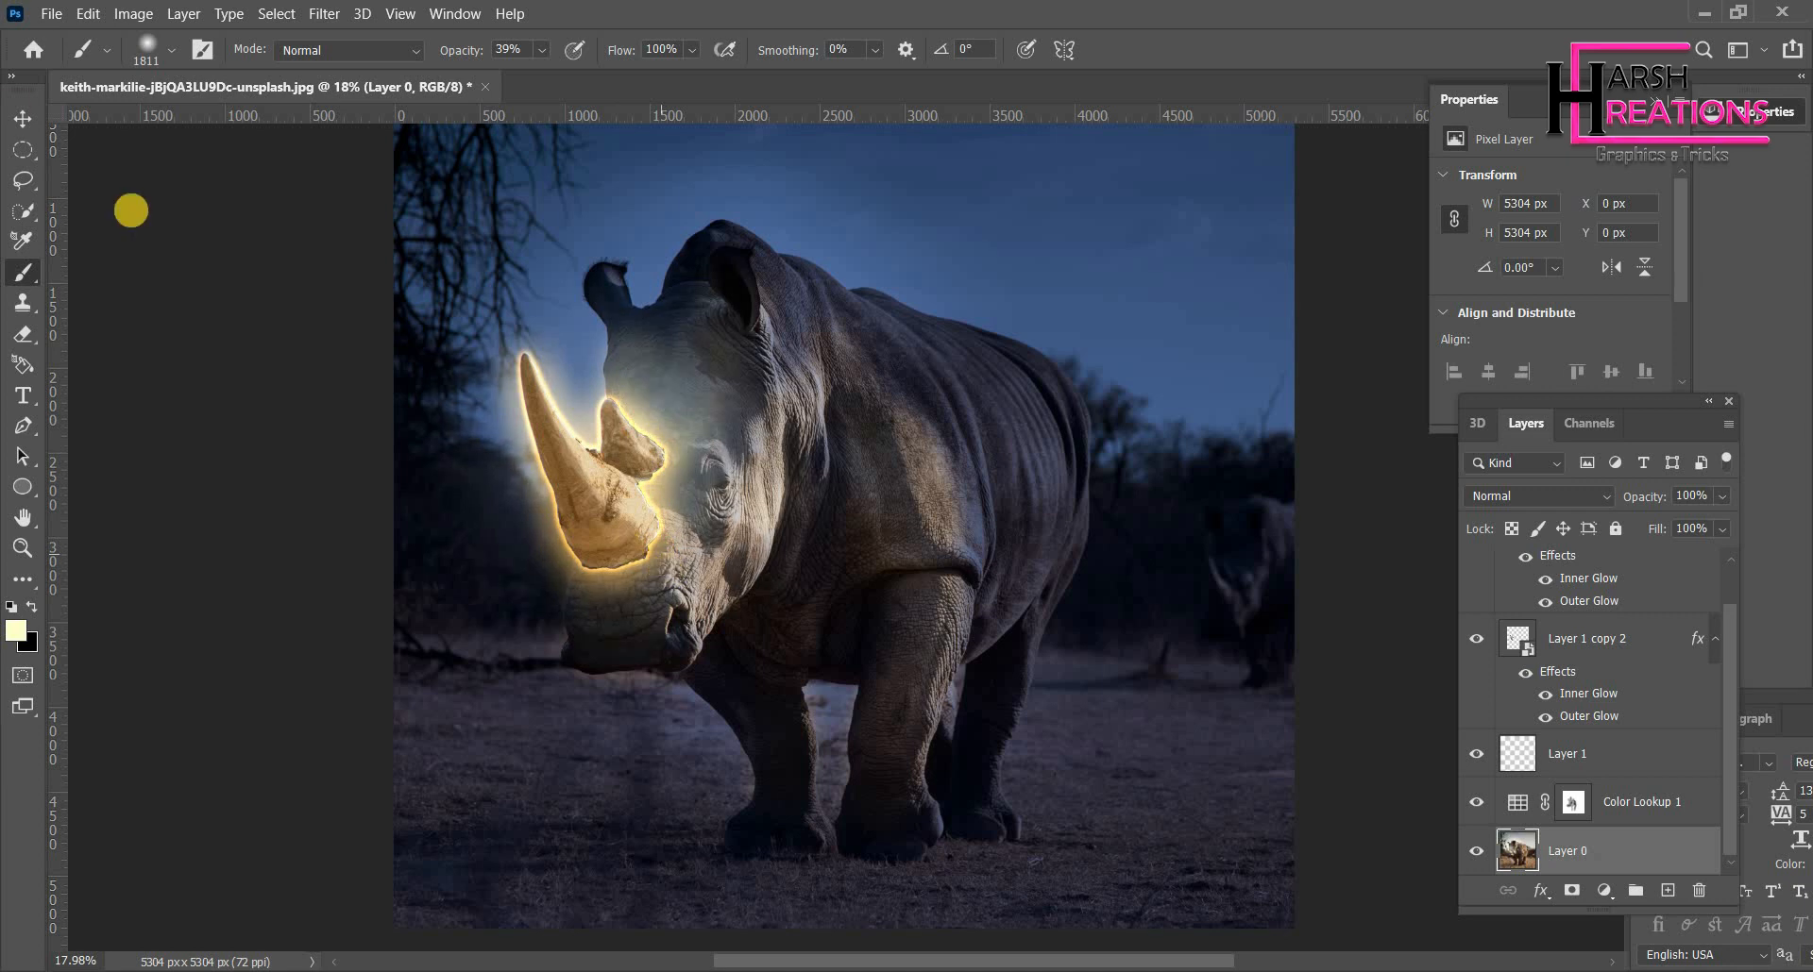
key(v)
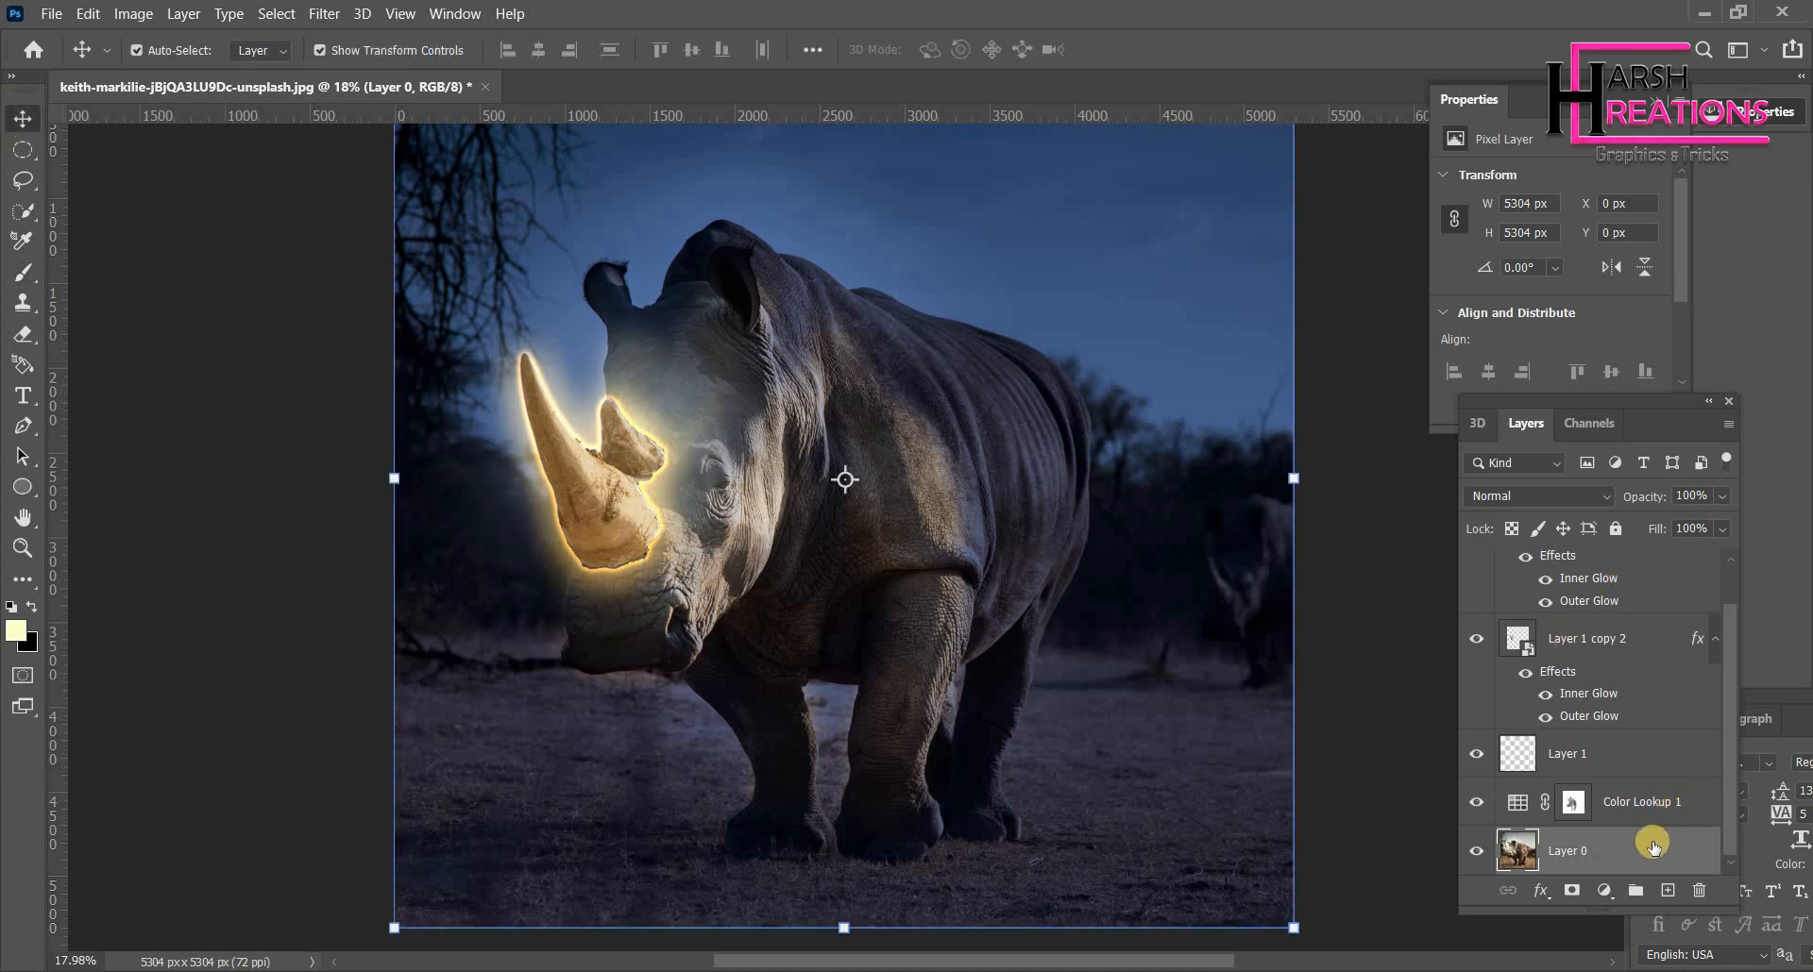
key(ctrl+z)
key(ctrl+z)
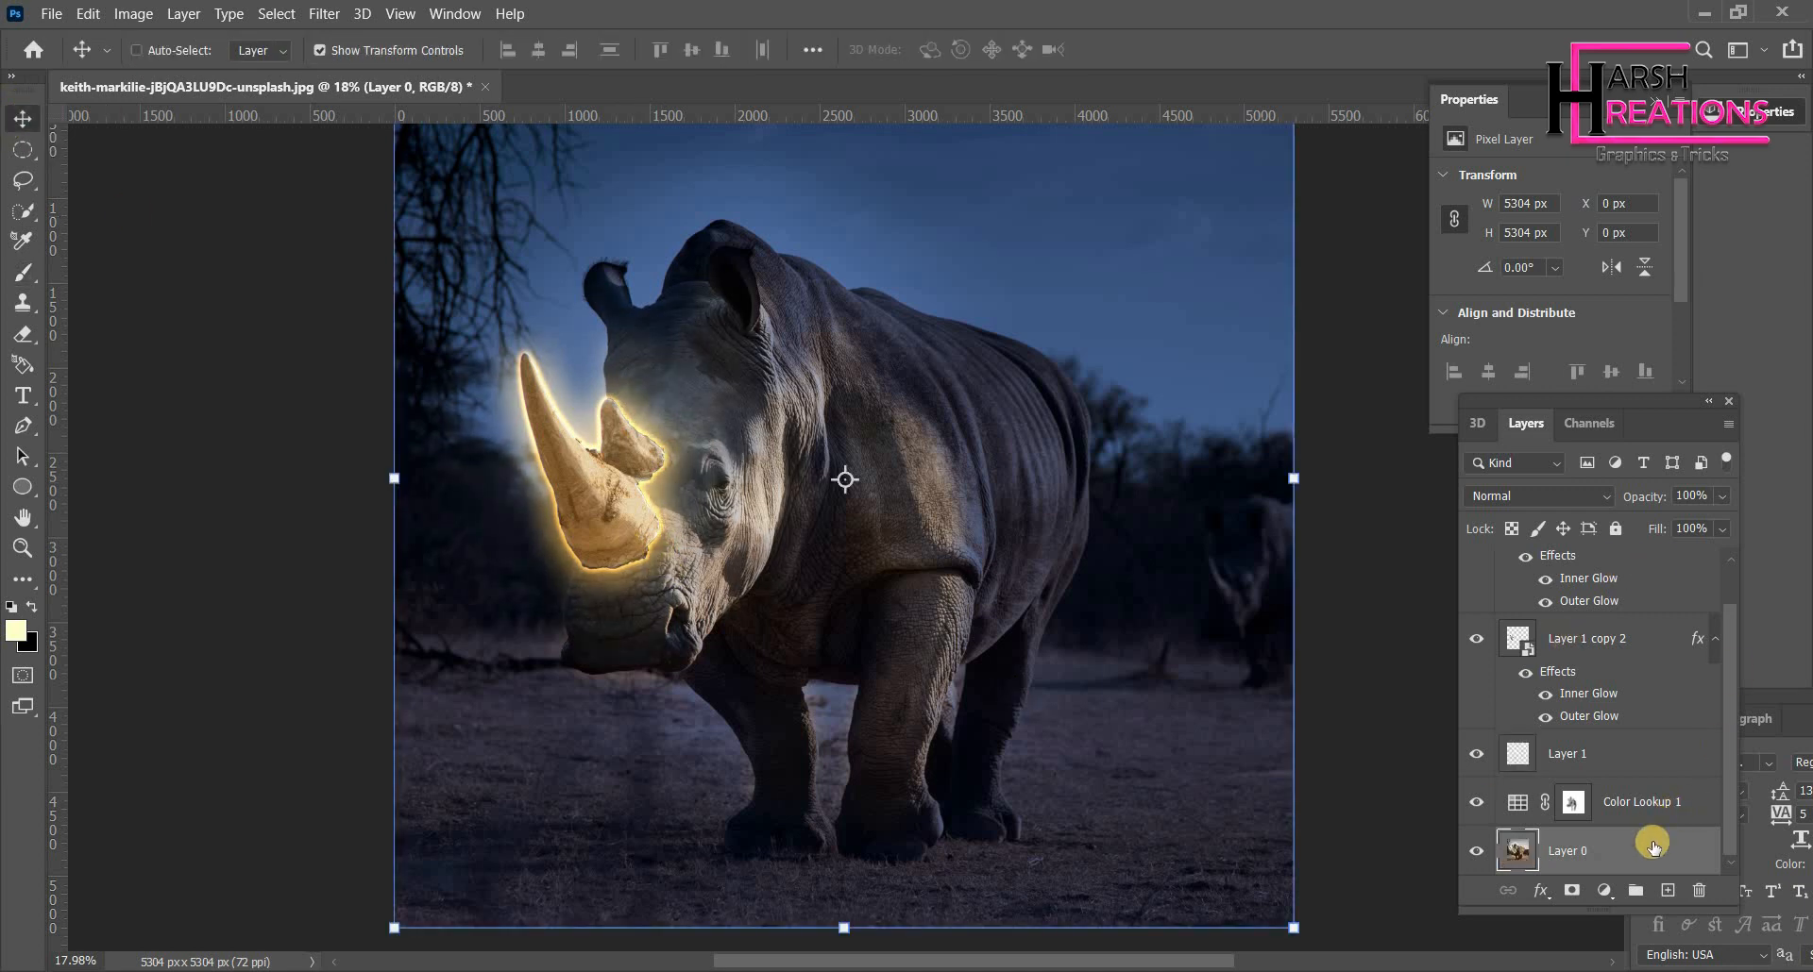
- Select Layer 1 and paint pale yellow light dabs at the horn's tip and along its front edge
click(1586, 755)
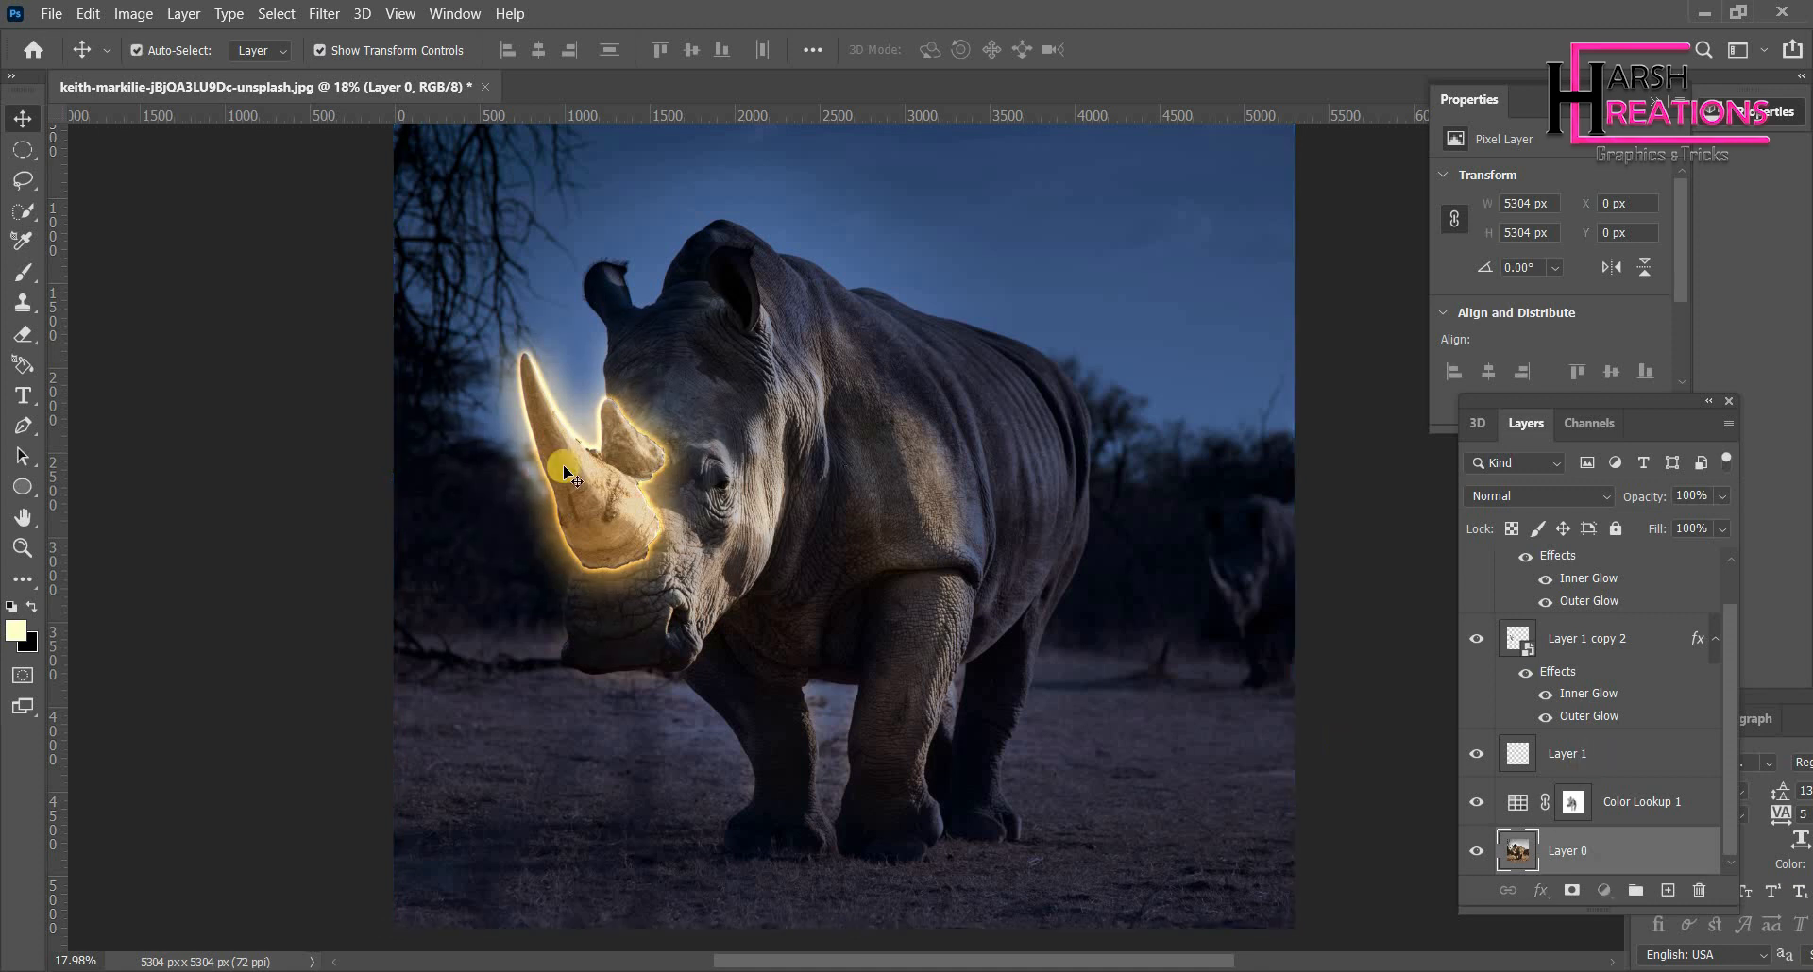
click(21, 333)
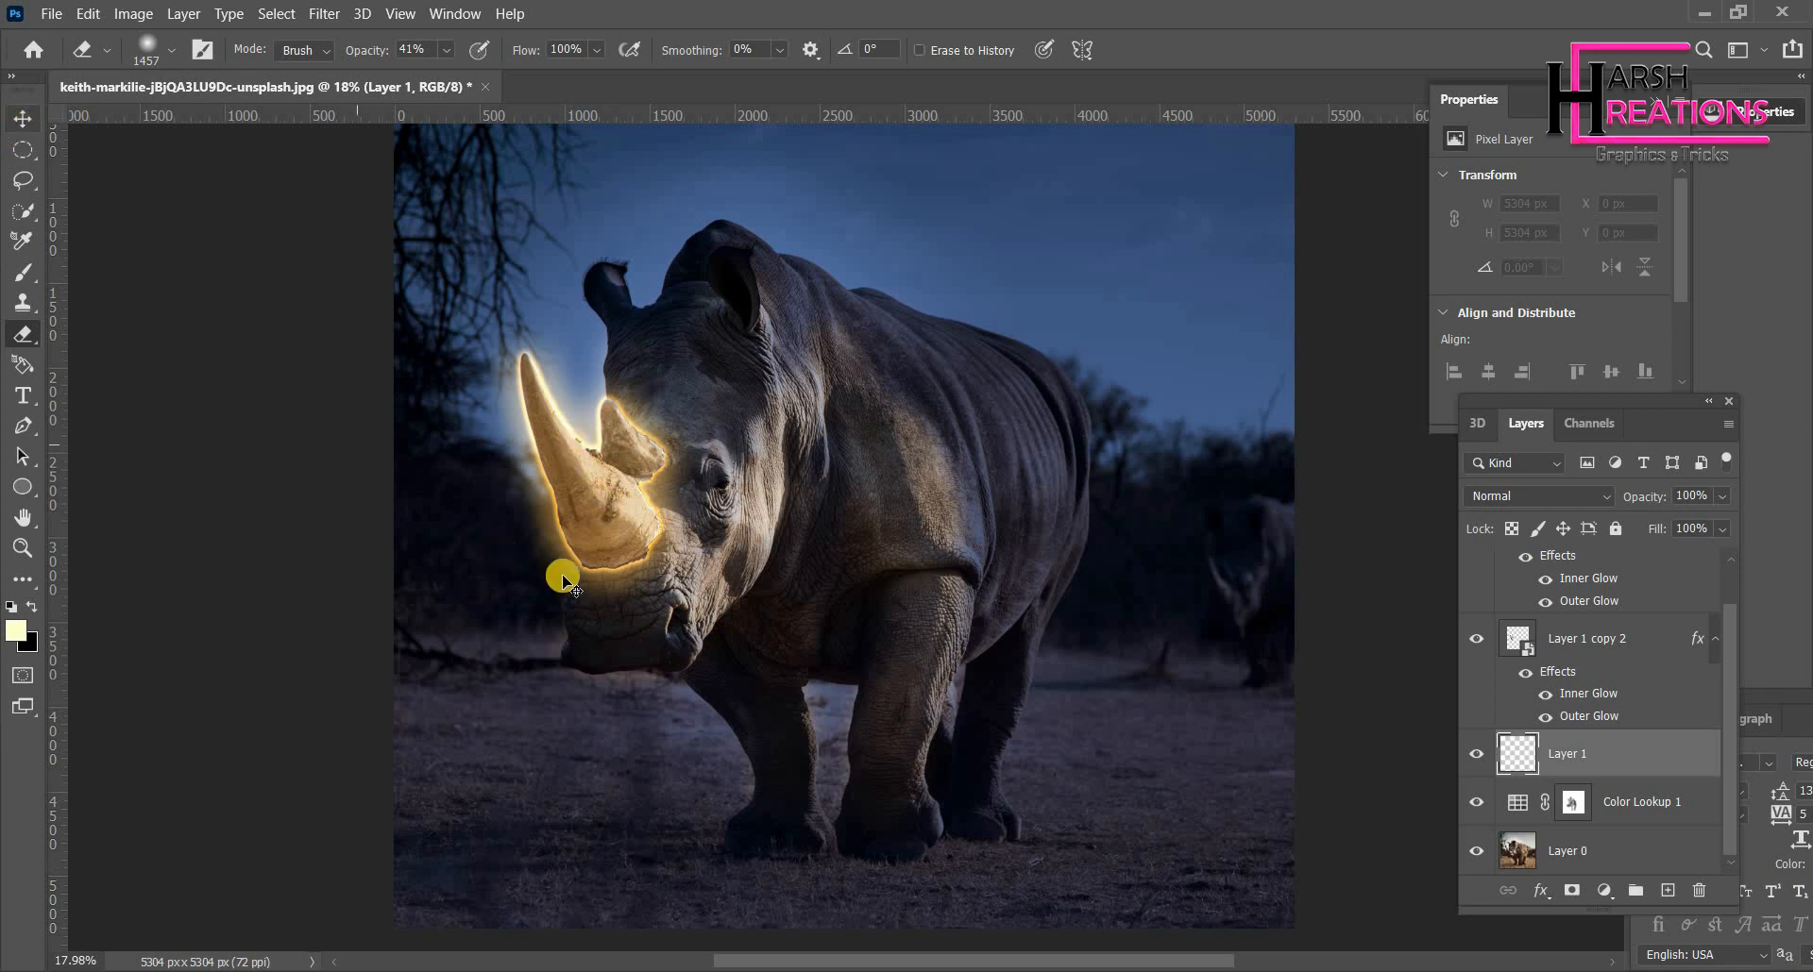
click(1567, 763)
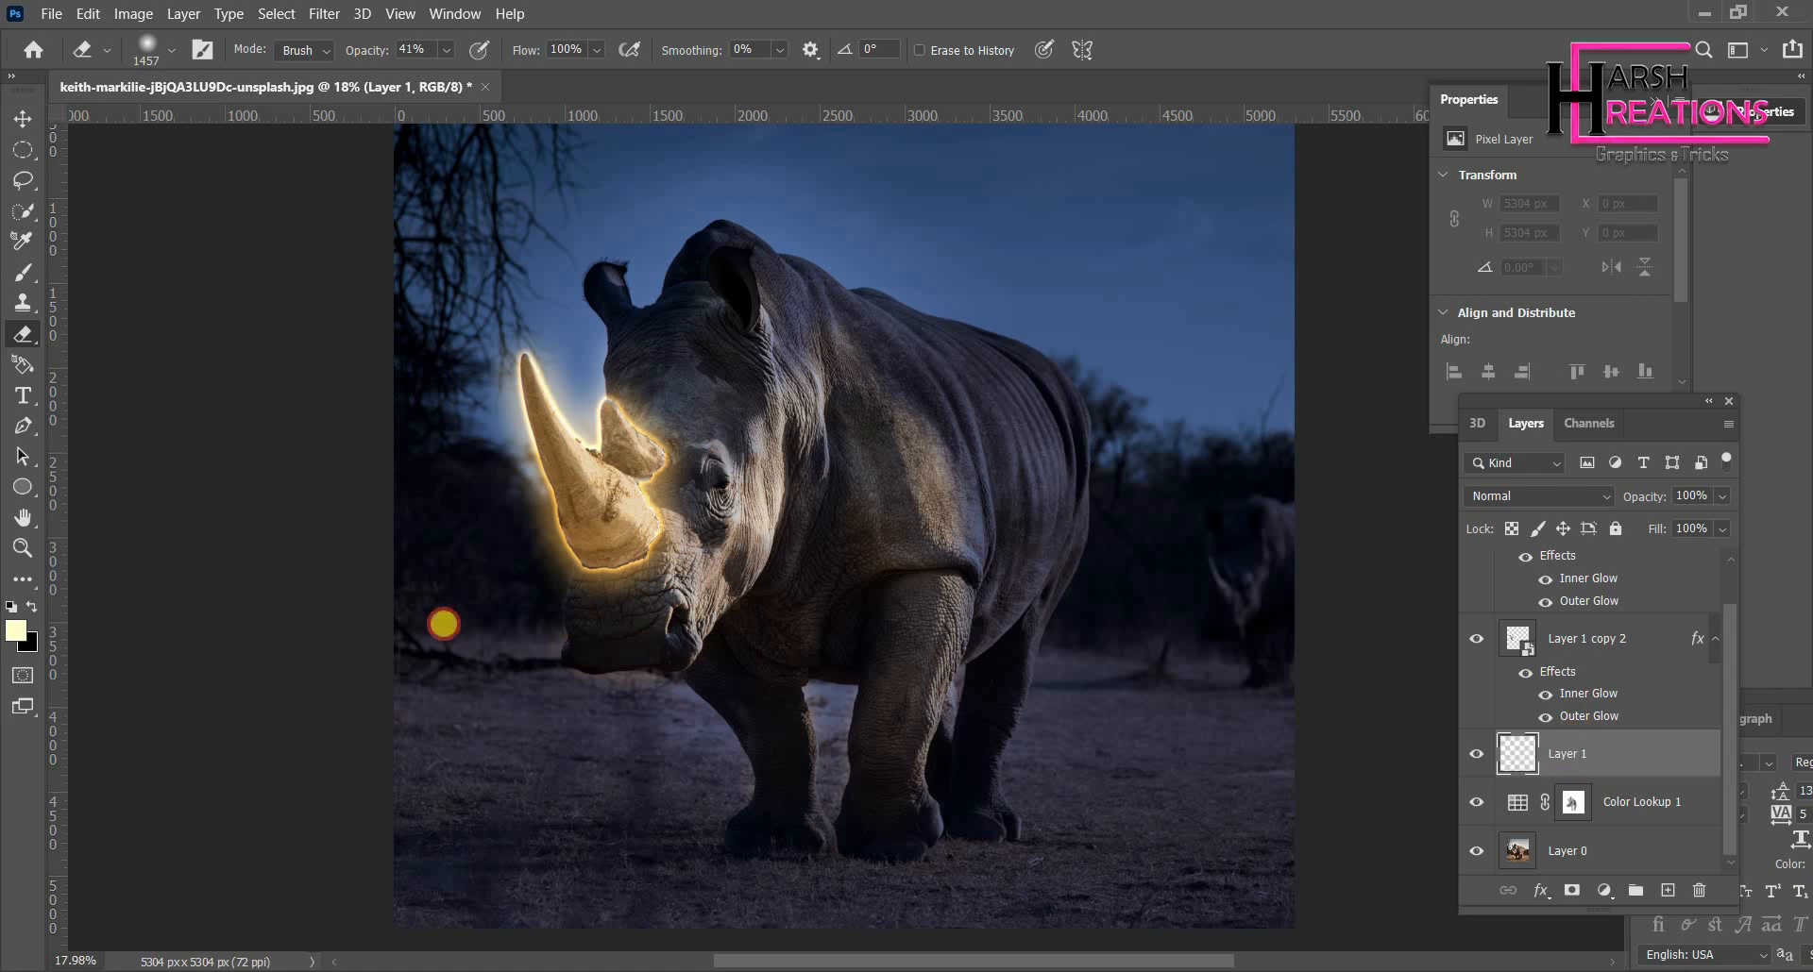
key(b)
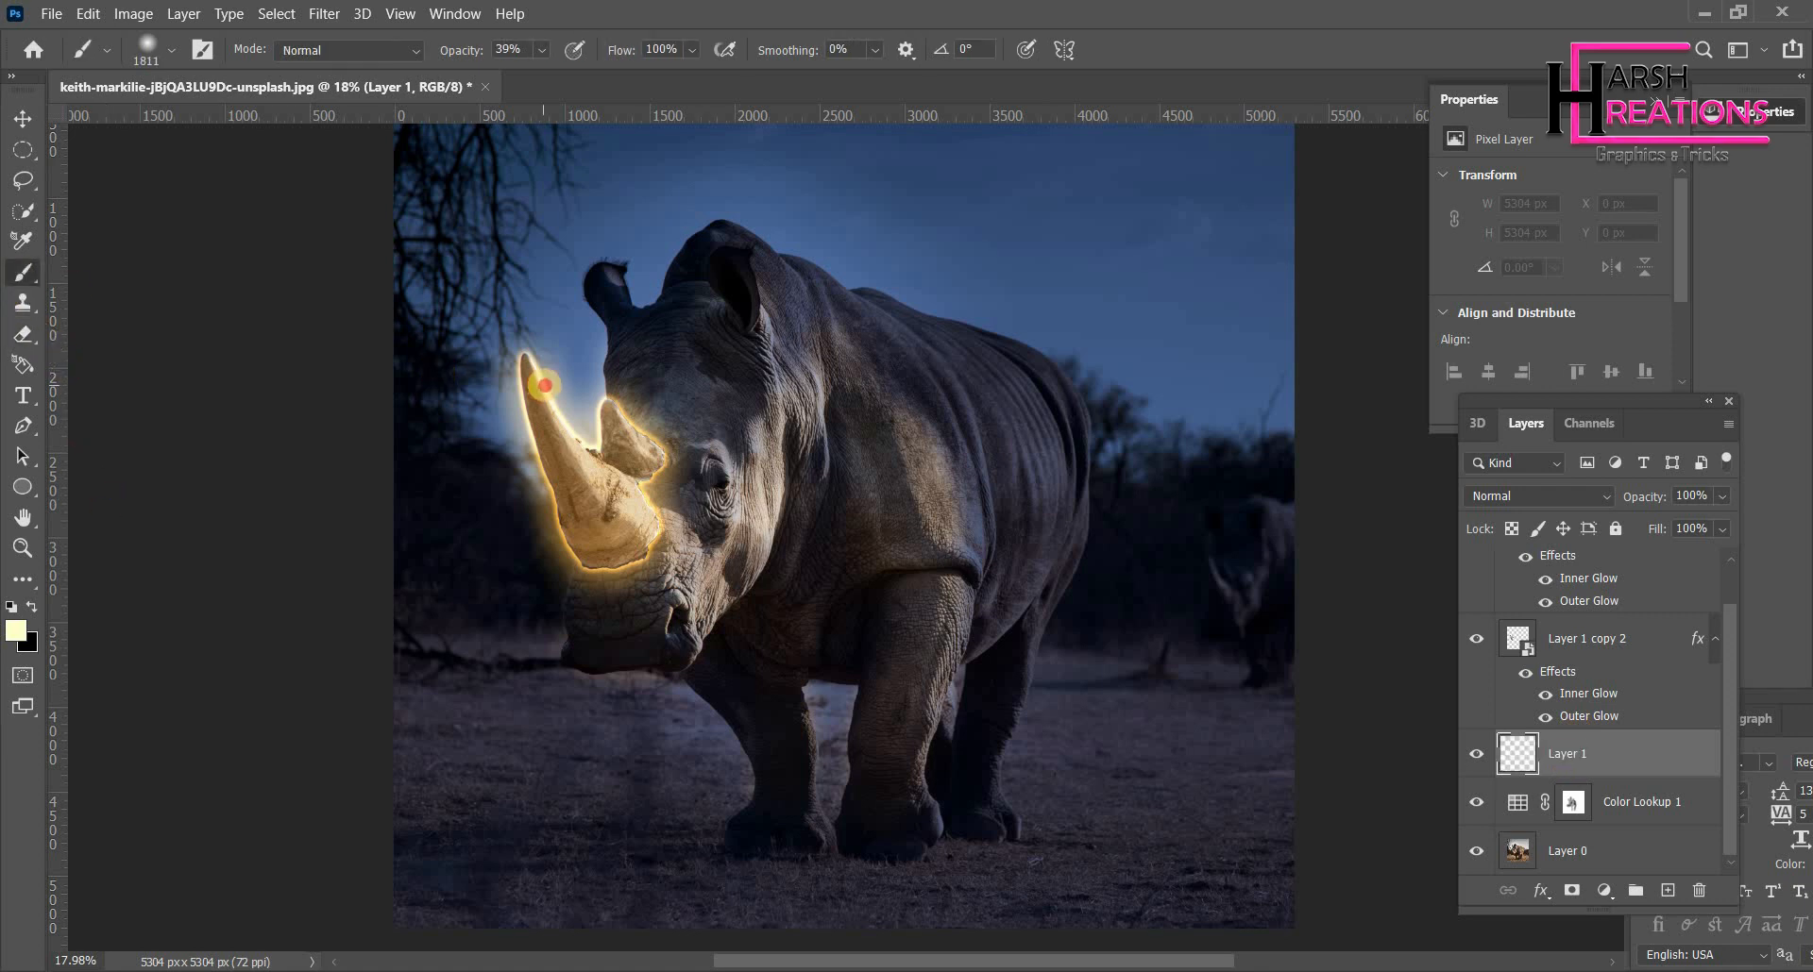
click(547, 391)
click(564, 462)
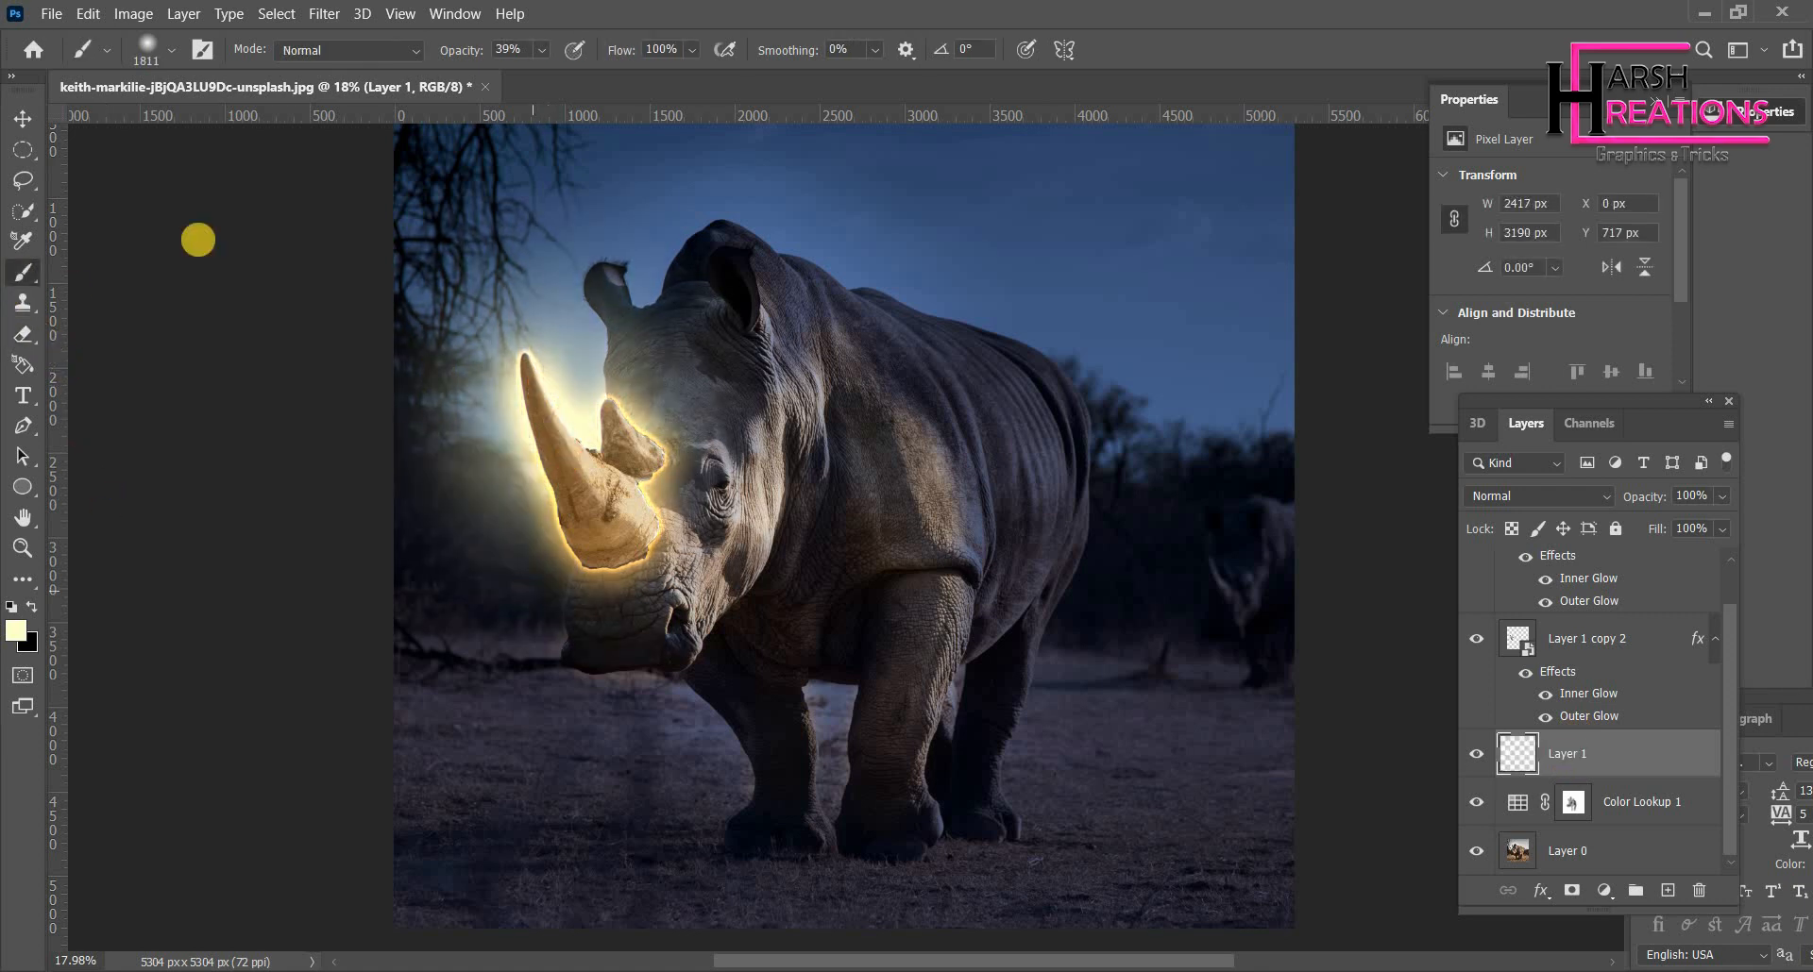
click(23, 119)
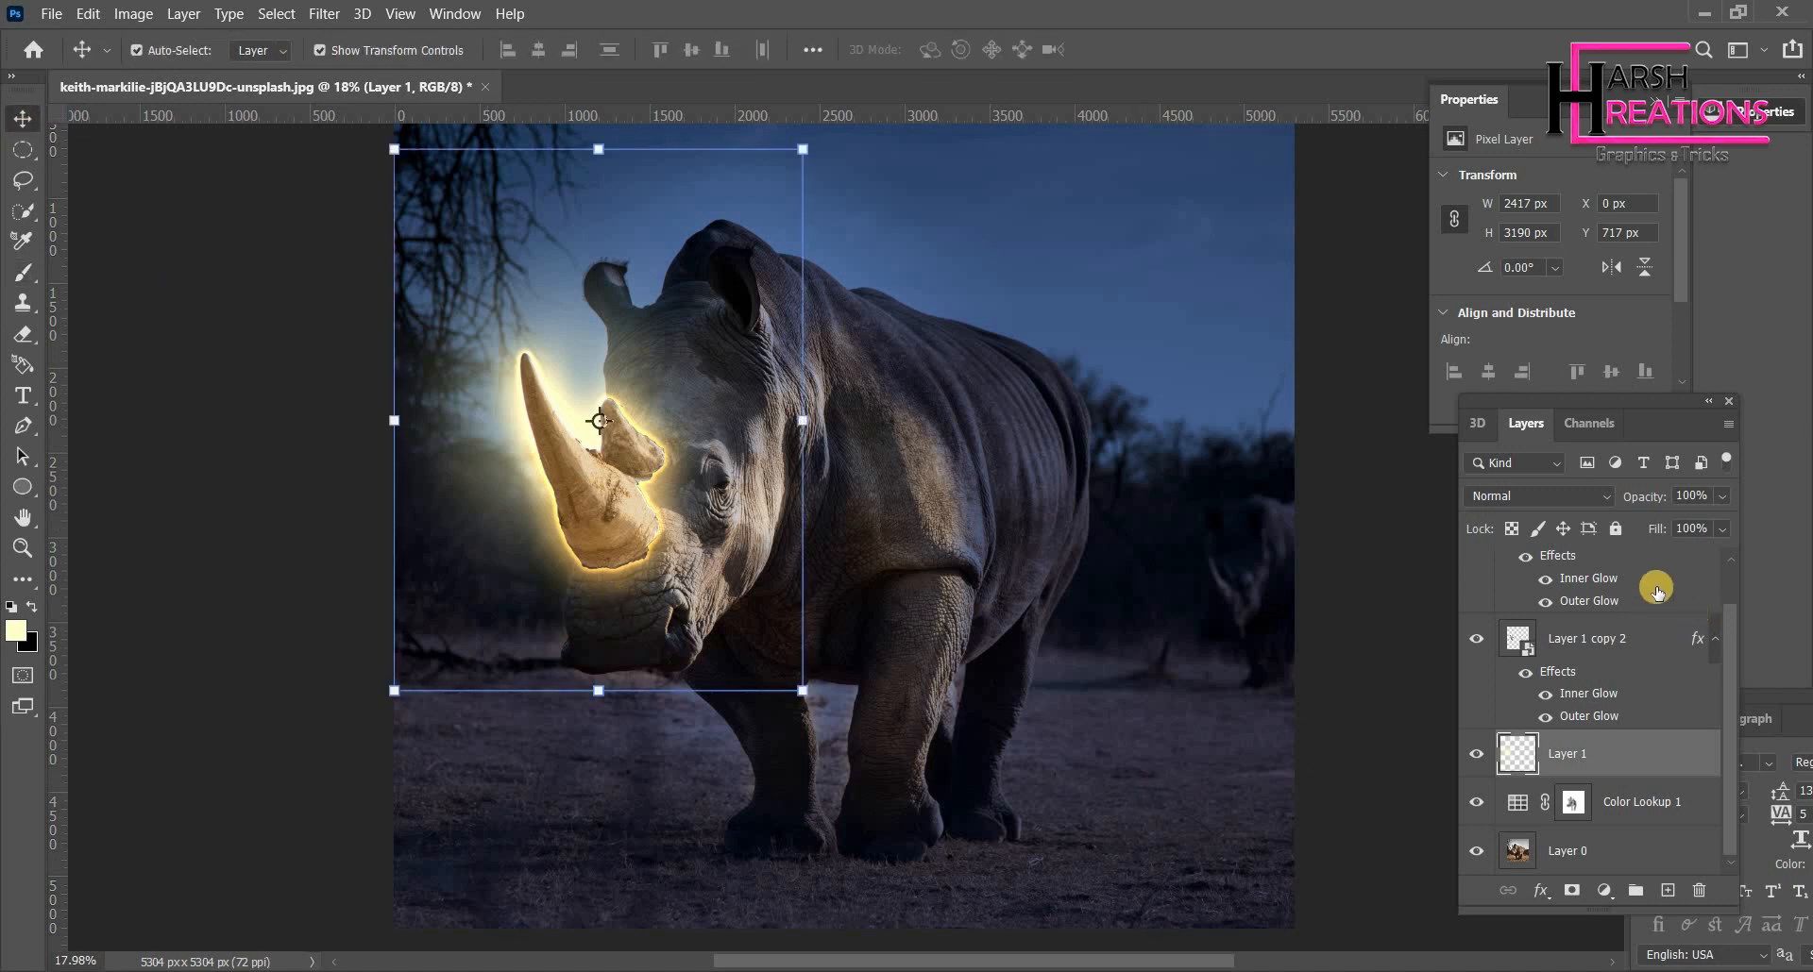